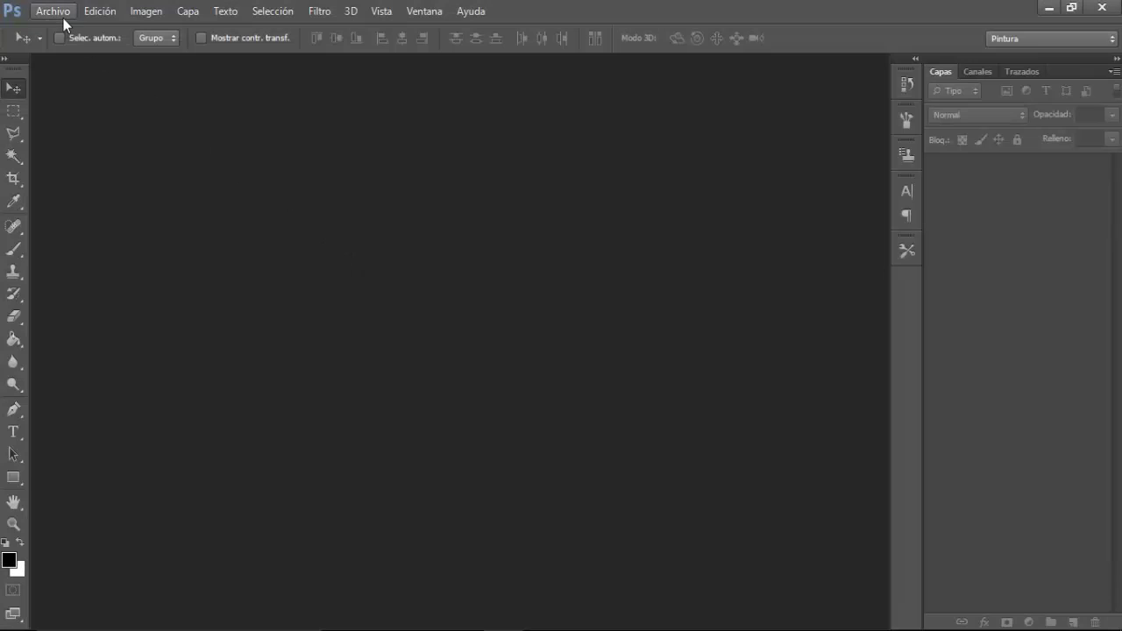
# Open 12.jpg and Frente.jpg together and accept the missing-profile warning
pyautogui.click(44, 10)
pyautogui.click(67, 49)
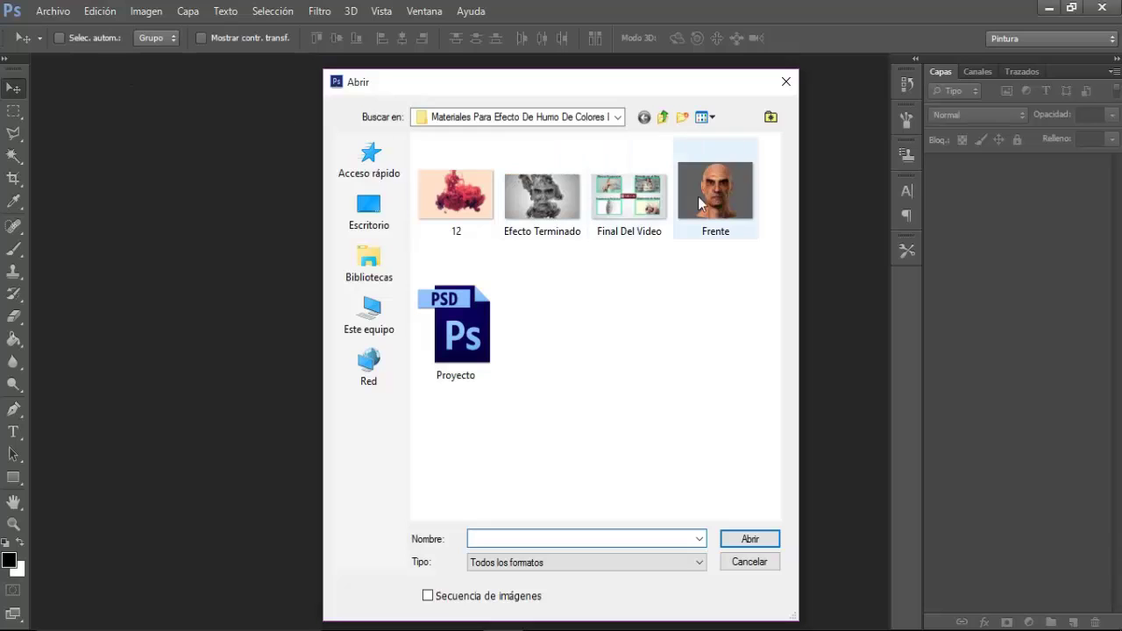
pyautogui.click(719, 201)
pyautogui.keyDown('ctrl'); pyautogui.click(471, 205); pyautogui.keyUp('ctrl')
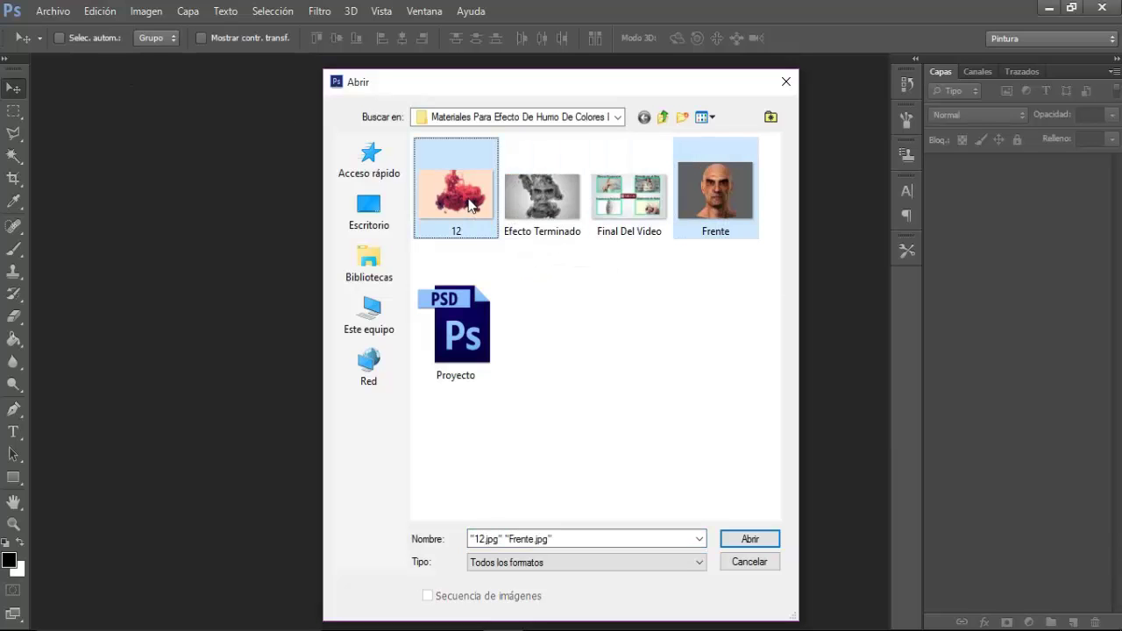
pyautogui.click(733, 539)
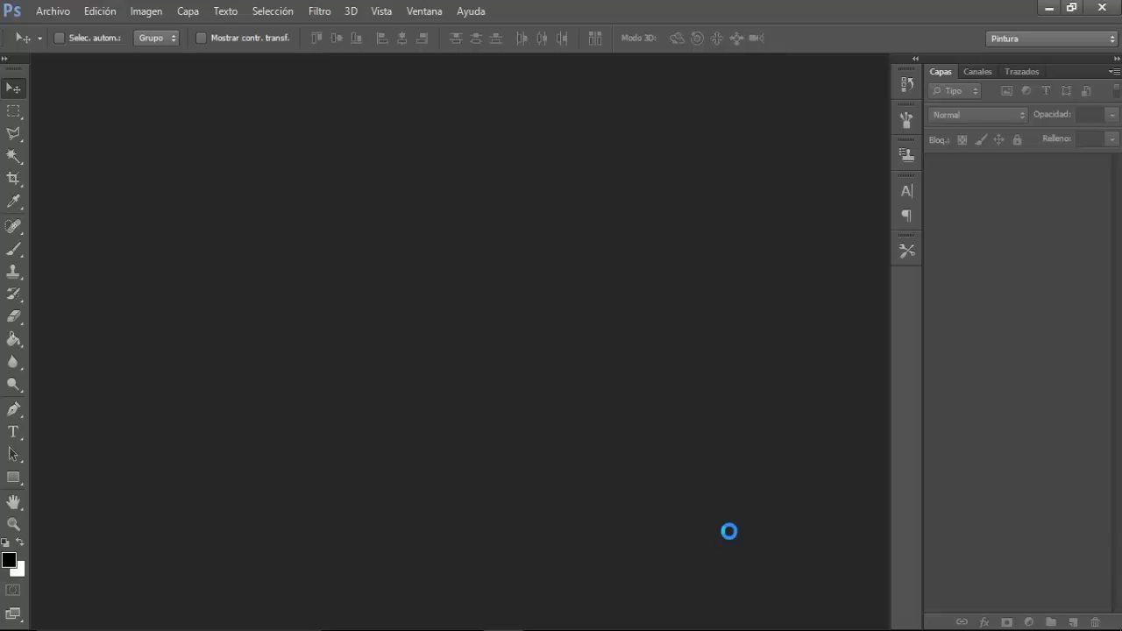
pyautogui.click(628, 326)
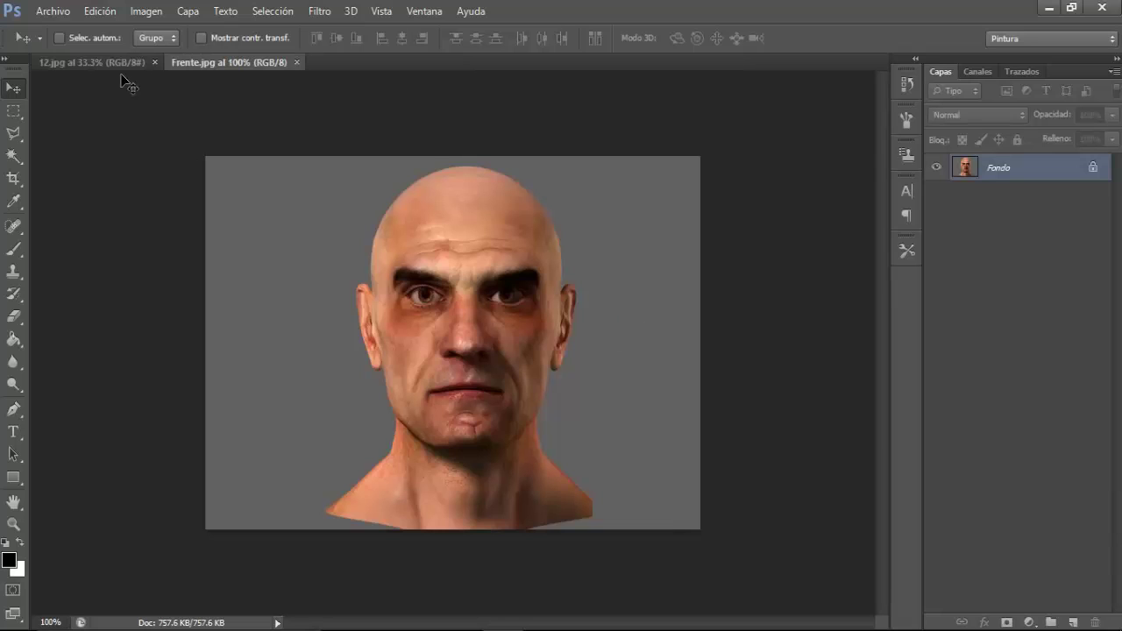
# Create Sin título-1 at 1280 × 720 px, 300 ppi, with a white background
pyautogui.click(48, 11)
pyautogui.click(57, 28)
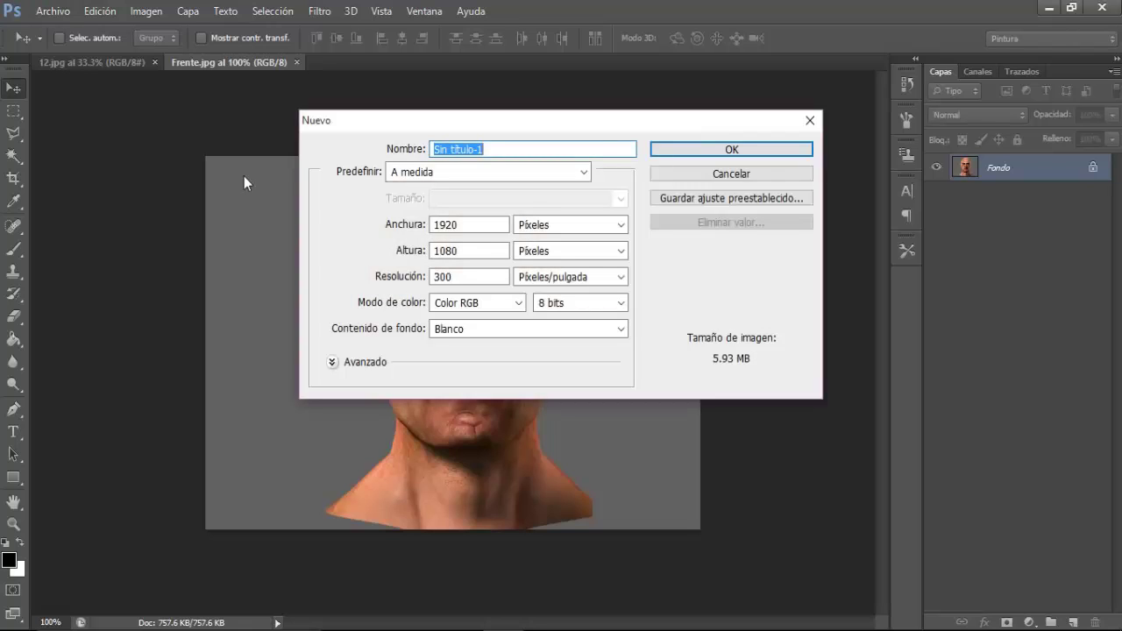
pyautogui.moveTo(466, 224); pyautogui.dragTo(392, 226)
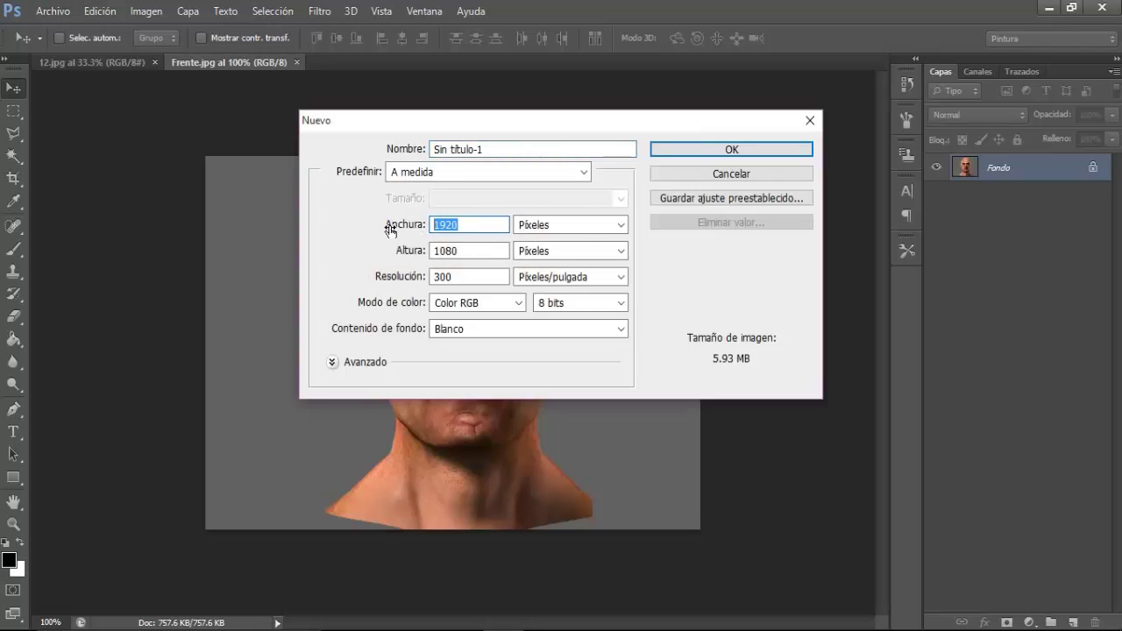
pyautogui.write('1280')
pyautogui.moveTo(465, 252); pyautogui.dragTo(396, 255)
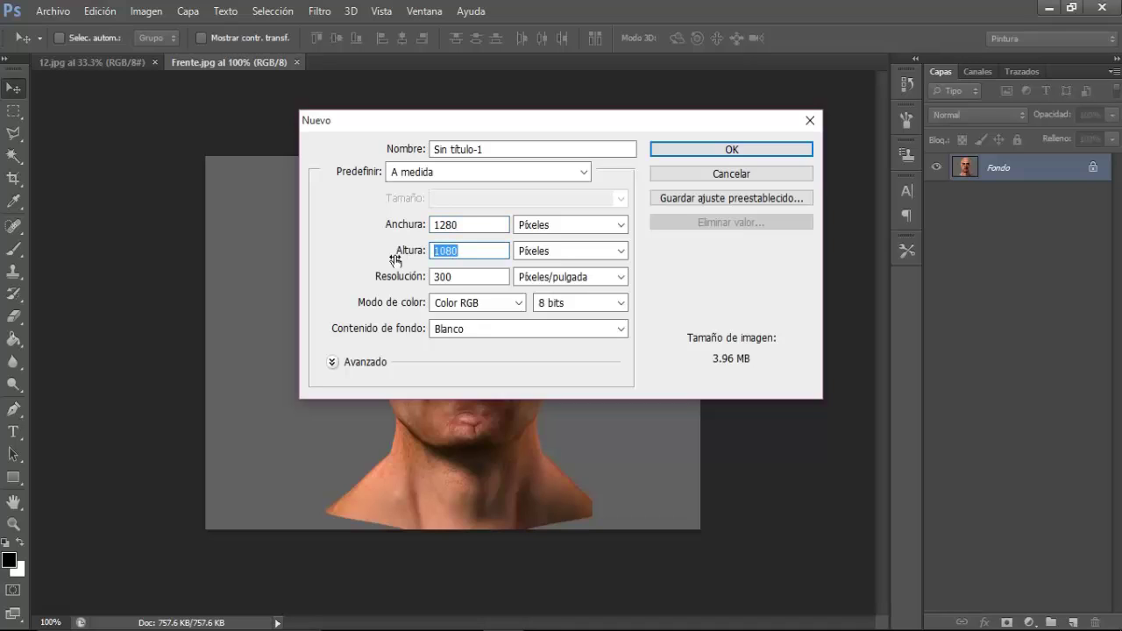
pyautogui.write('720')
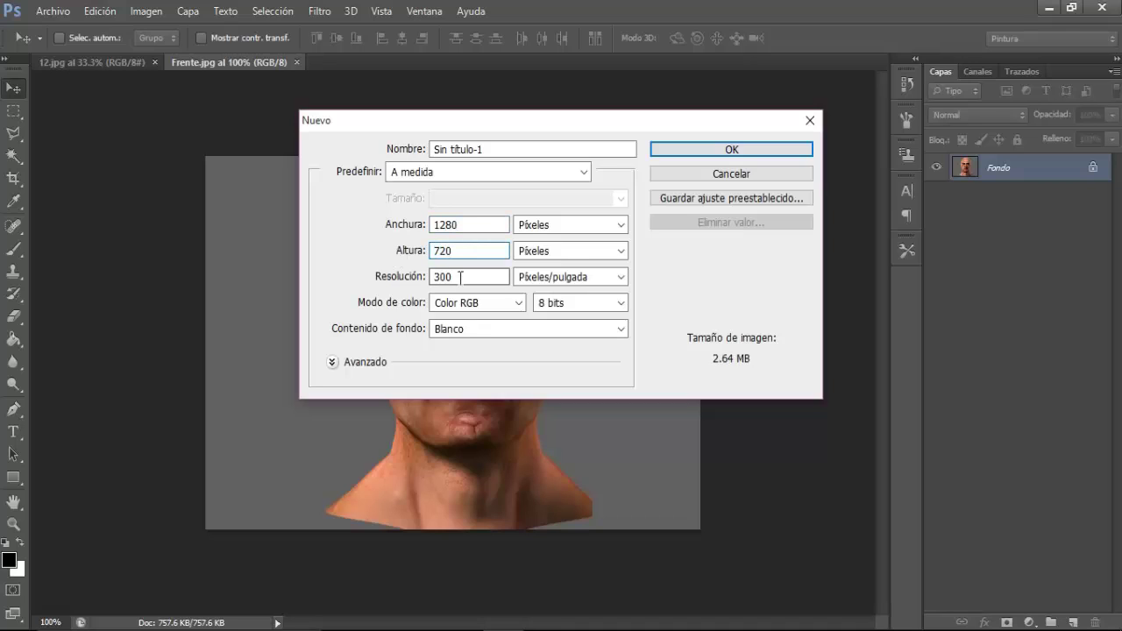
pyautogui.press('Tab')
pyautogui.click(594, 330)
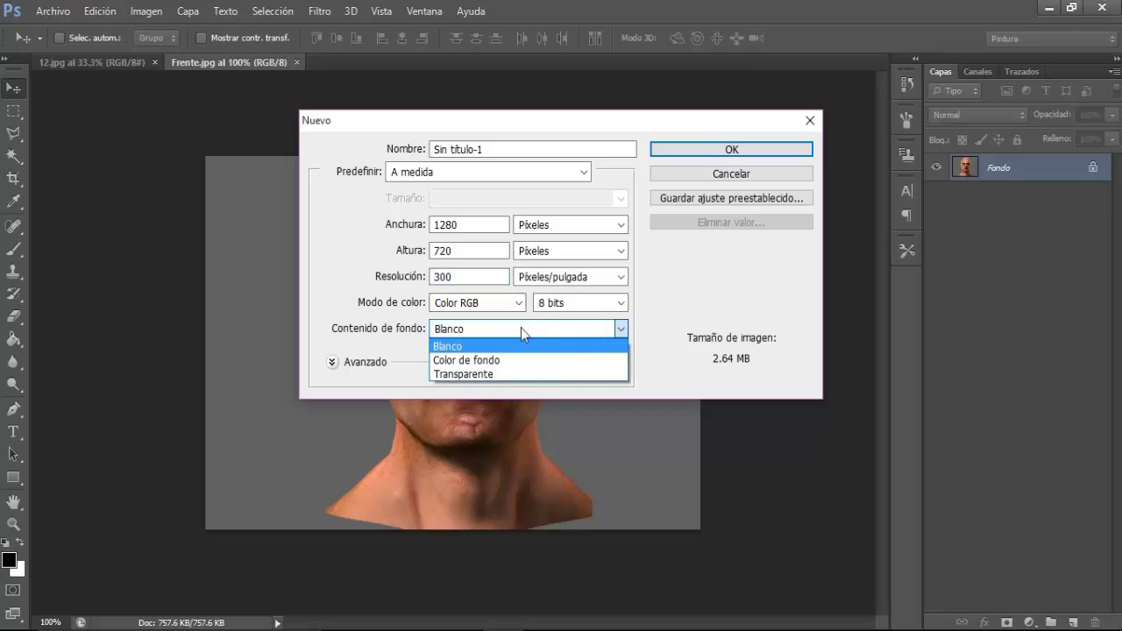
pyautogui.click(451, 347)
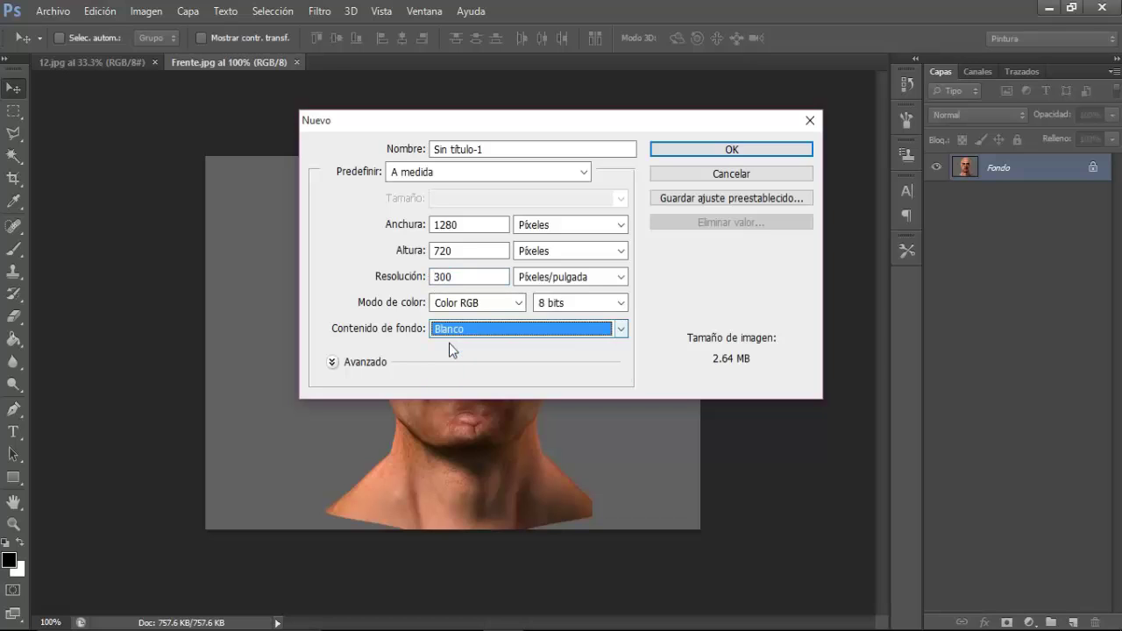
pyautogui.click(681, 152)
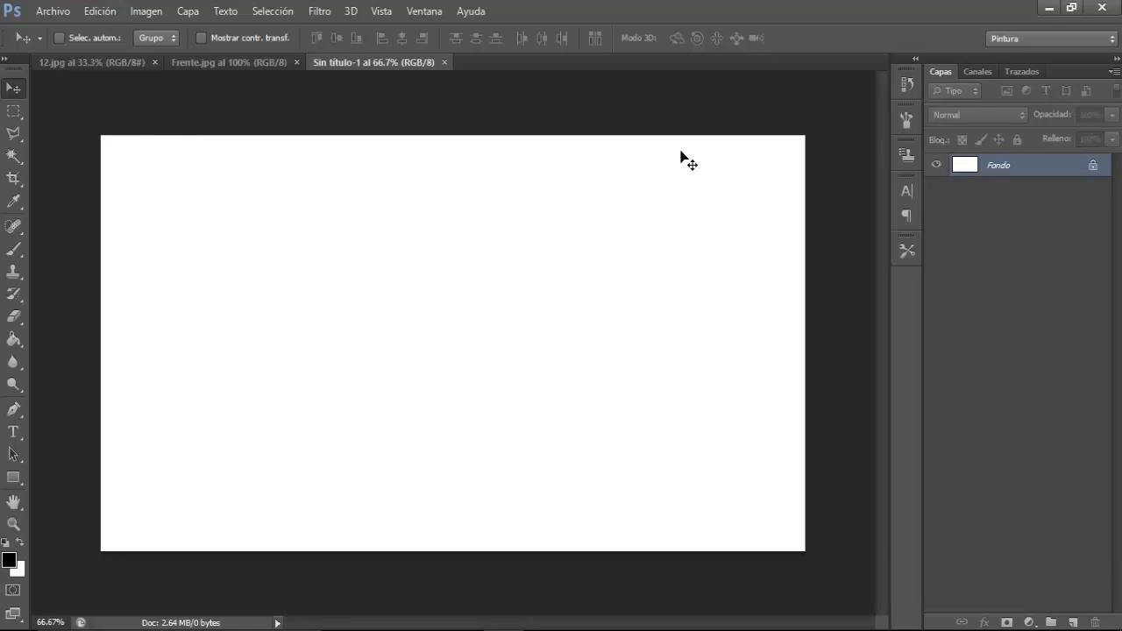
# On Frente.jpg, convert the locked Fondo background into layer Capa 0
pyautogui.click(219, 68)
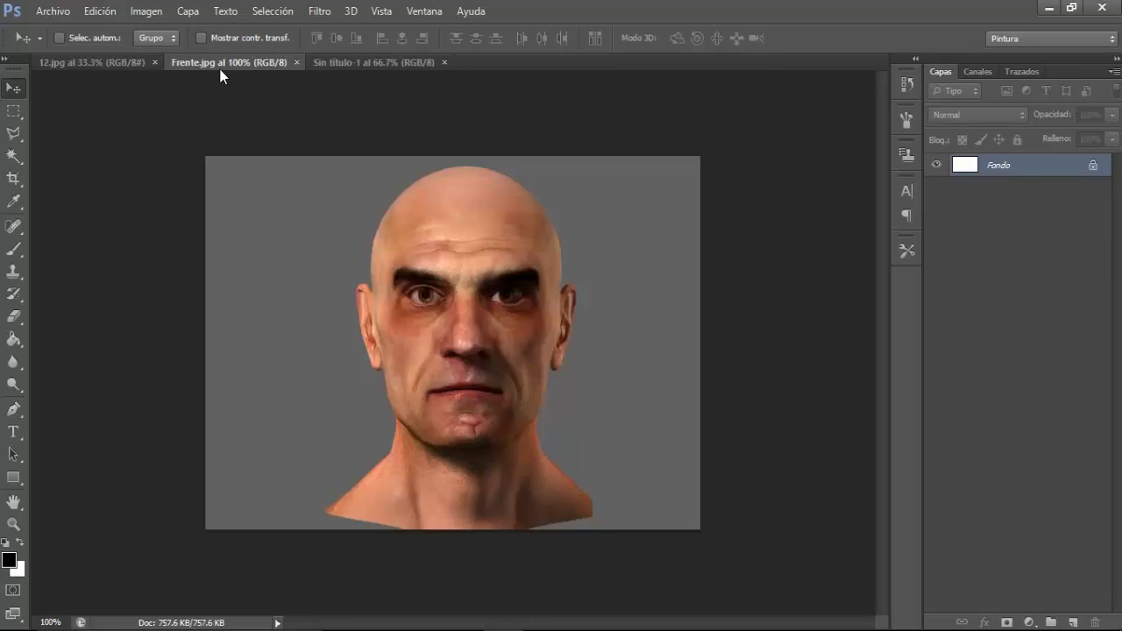
pyautogui.doubleClick(1092, 169)
pyautogui.click(746, 202)
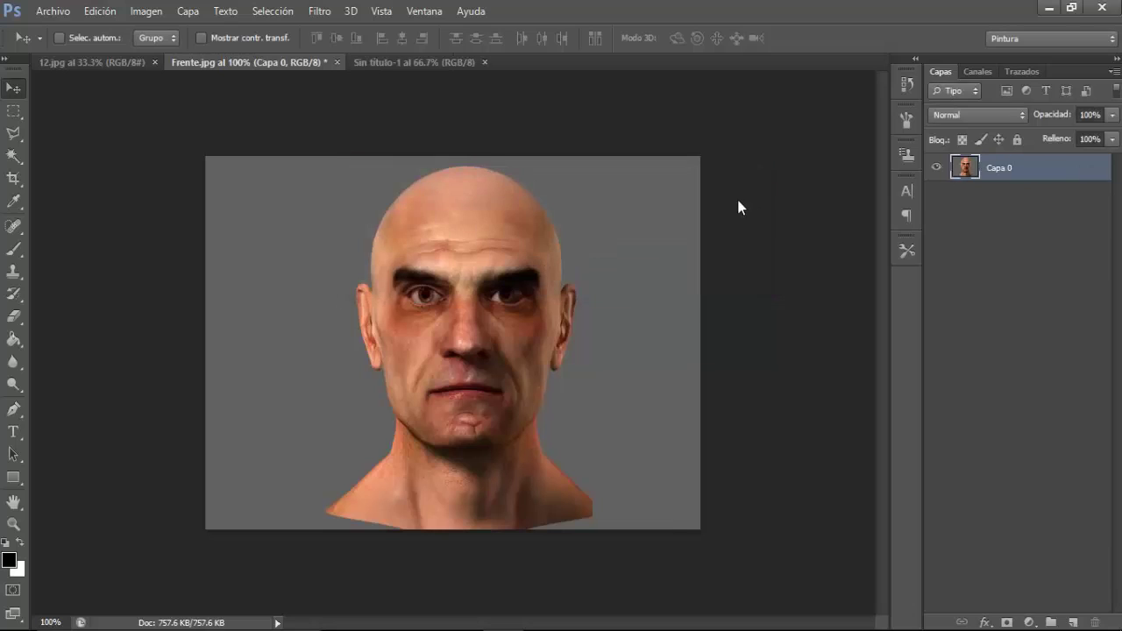
# Quick-select the head and neck, then refine the edge with smoothing about 68
pyautogui.moveTo(13, 156); pyautogui.dragTo(60, 156)
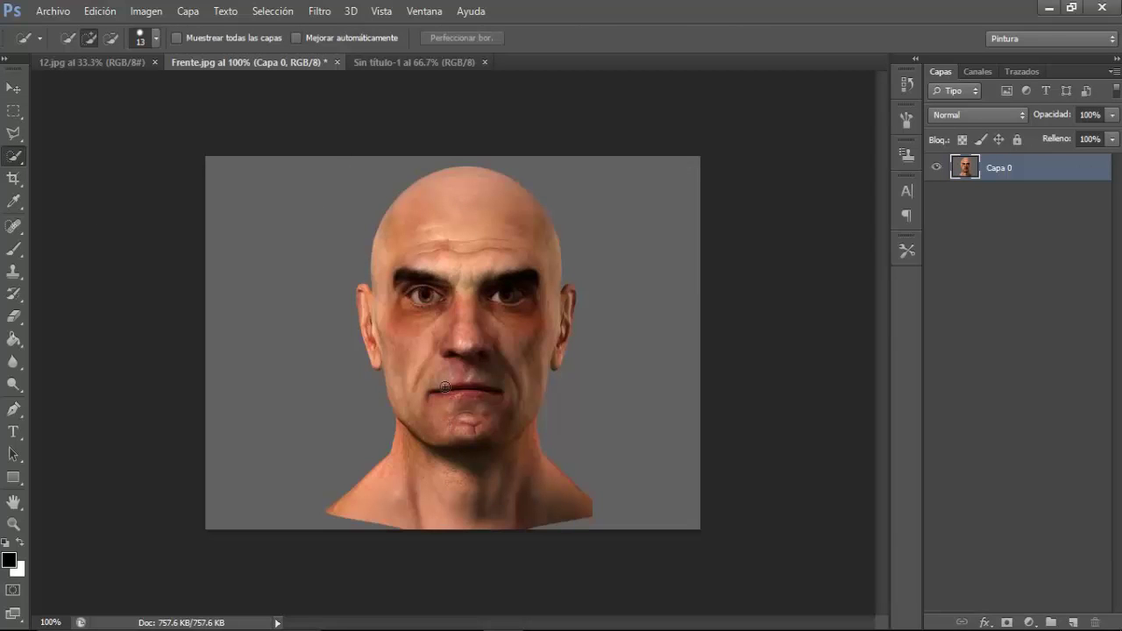
pyautogui.moveTo(445, 387); pyautogui.dragTo(576, 511)
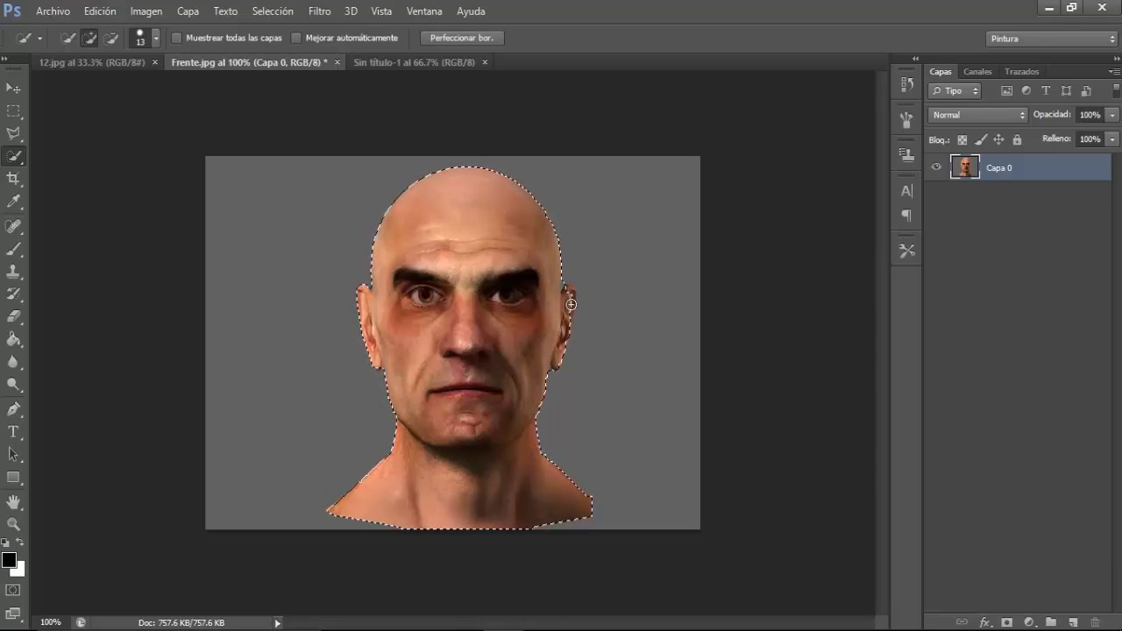
pyautogui.click(111, 38)
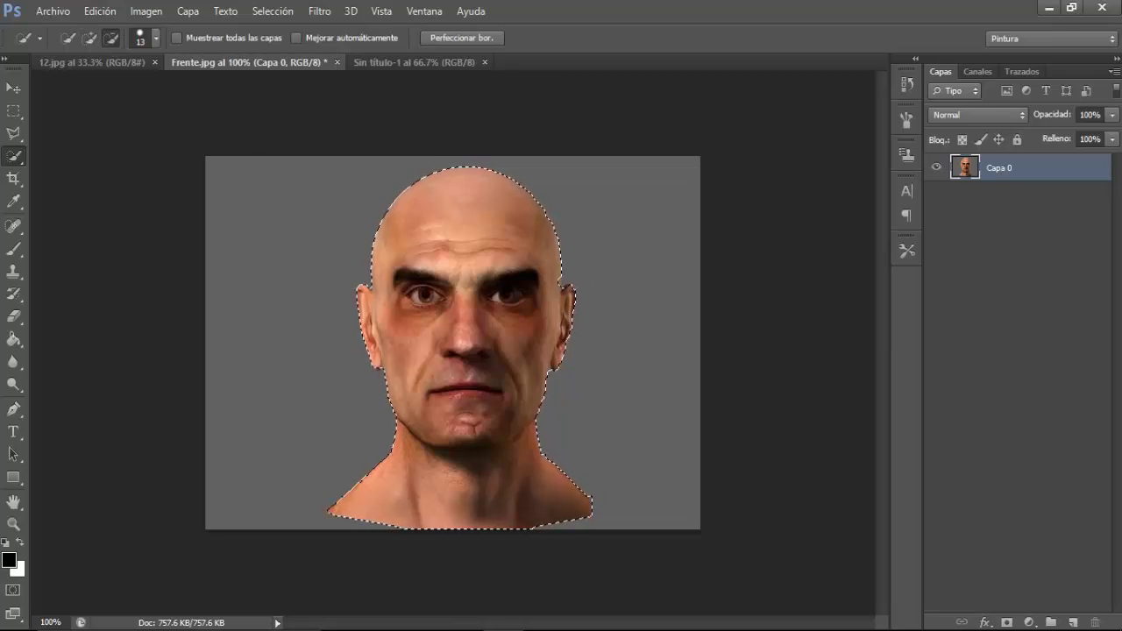
pyautogui.click(89, 38)
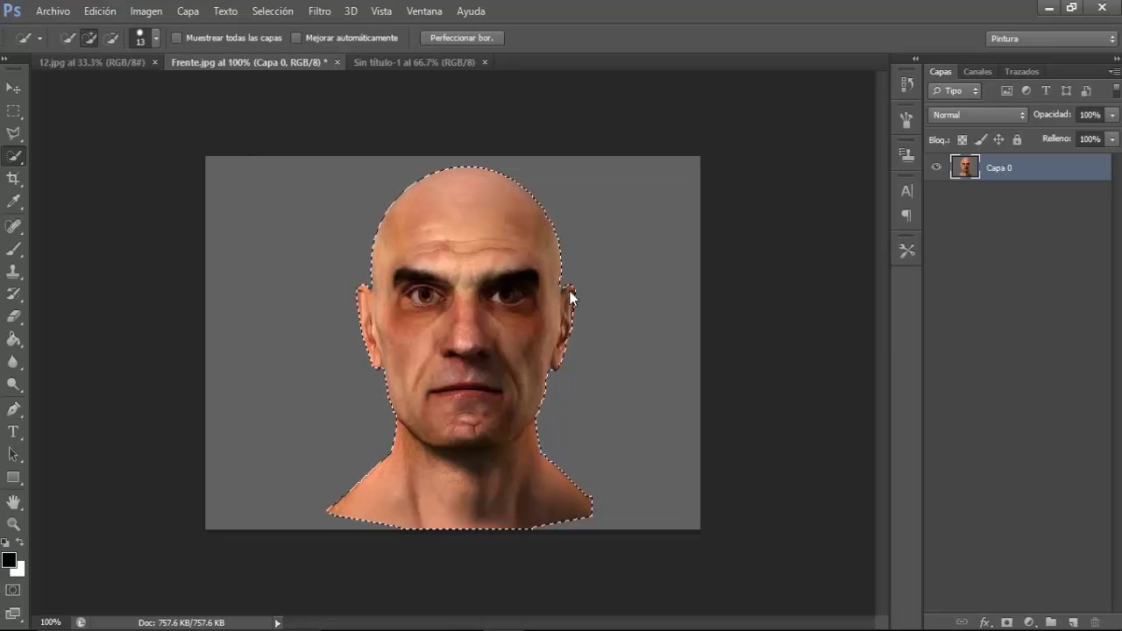
pyautogui.click(445, 38)
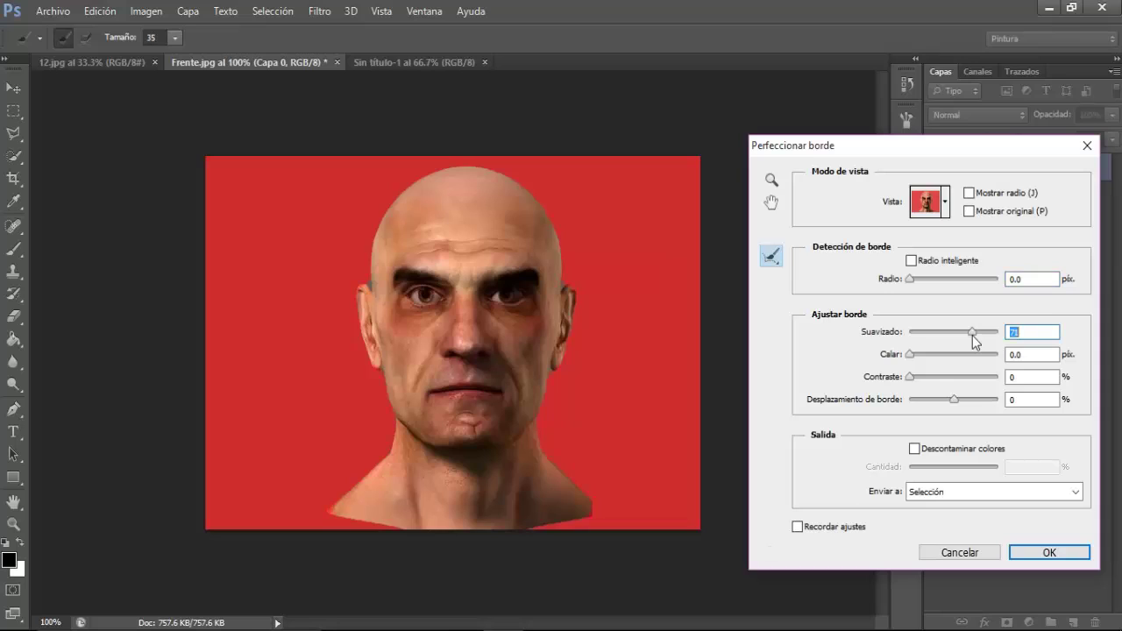
pyautogui.moveTo(976, 335); pyautogui.dragTo(969, 337)
pyautogui.click(1032, 555)
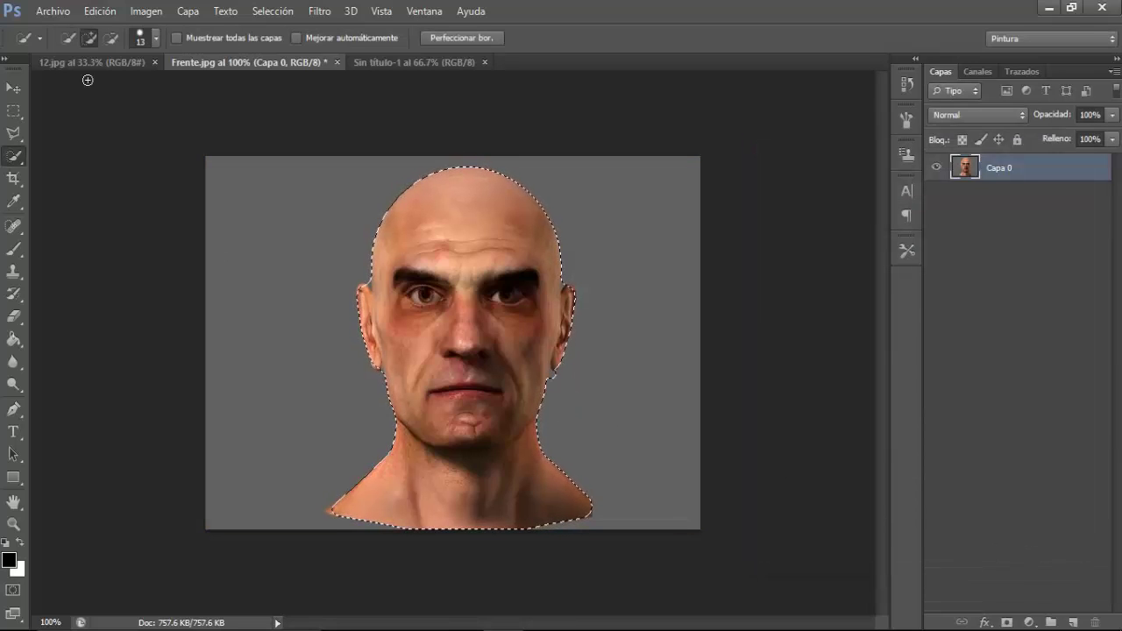
pyautogui.press('alt')
# Drag the selected head onto the white Sin título-1 canvas as Capa 1
pyautogui.click(13, 88)
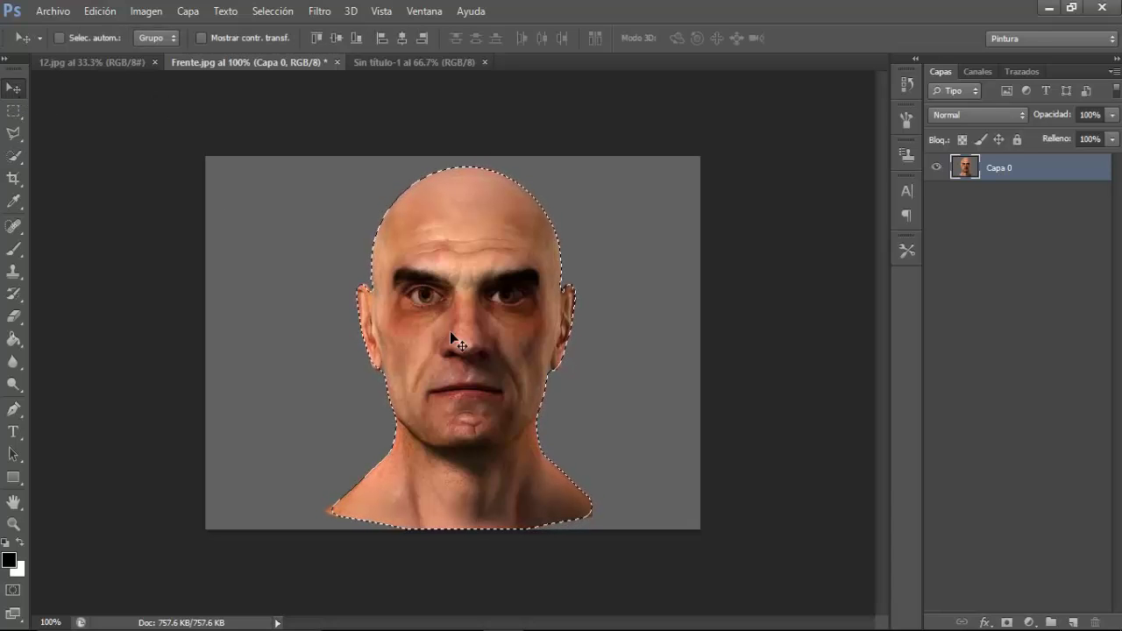
pyautogui.moveTo(465, 353)
pyautogui.mouseDown()
pyautogui.moveTo(405, 68)
pyautogui.moveTo(441, 234)
pyautogui.mouseUp()
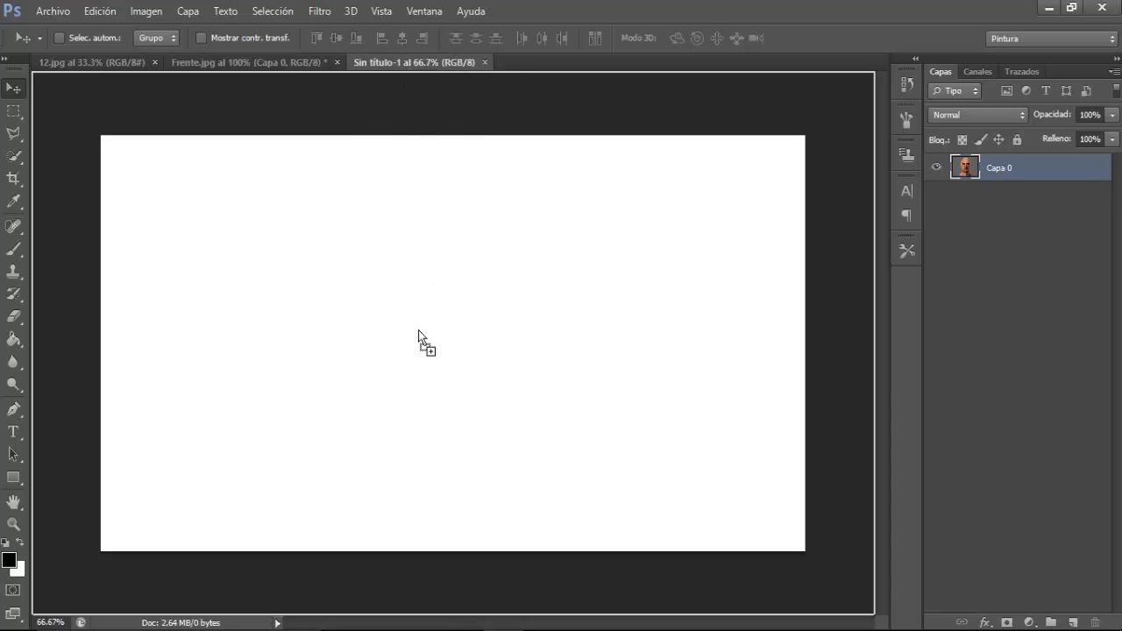
pyautogui.moveTo(418, 329); pyautogui.dragTo(433, 338)
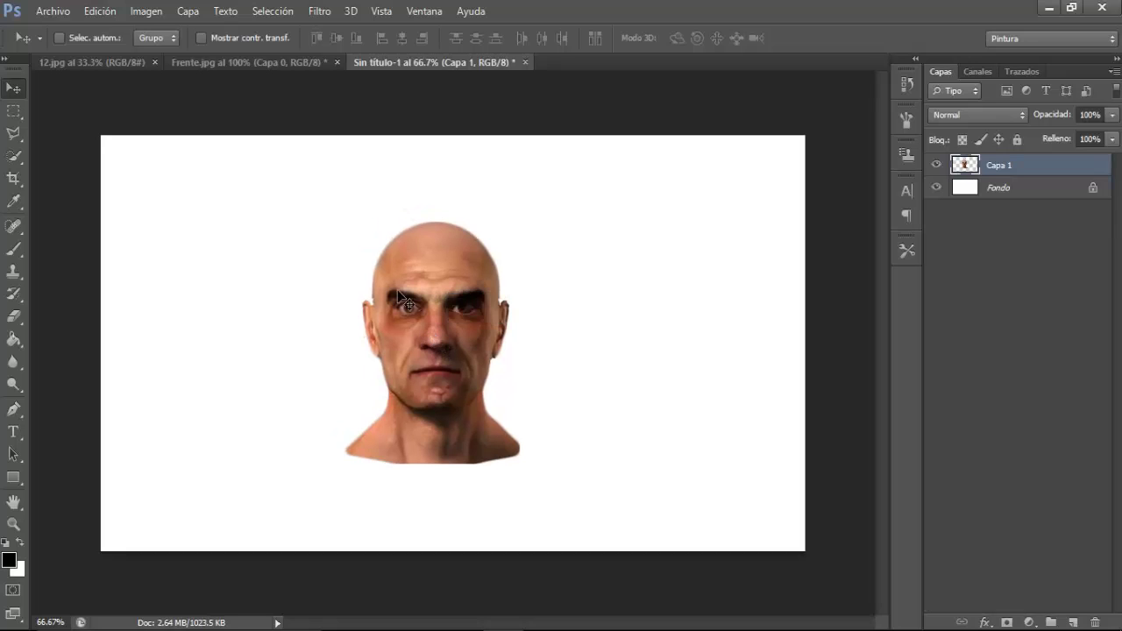
# Free-transform the head to about 120% and position it on the canvas
pyautogui.click(93, 13)
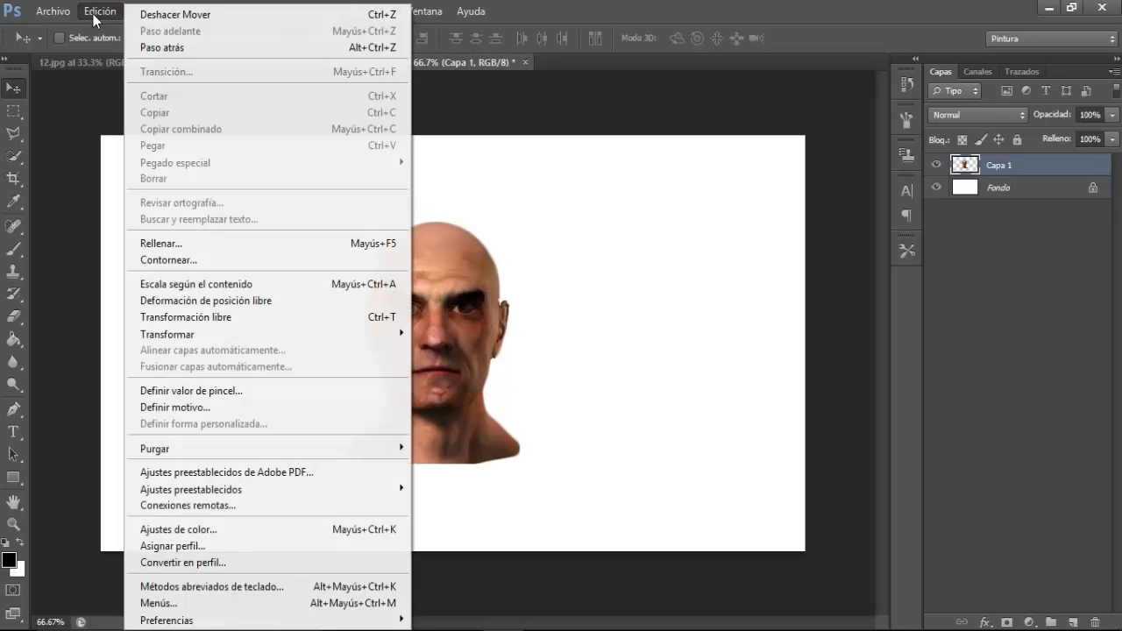
pyautogui.click(224, 321)
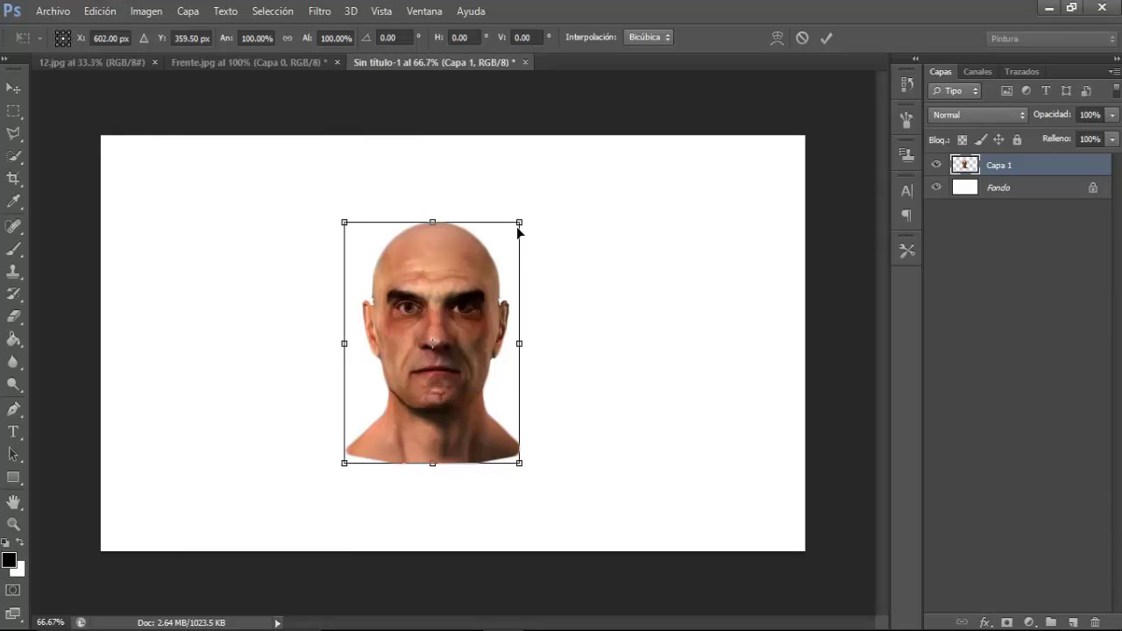
pyautogui.moveTo(540, 214); pyautogui.dragTo(614, 176)
pyautogui.moveTo(562, 205); pyautogui.dragTo(484, 277)
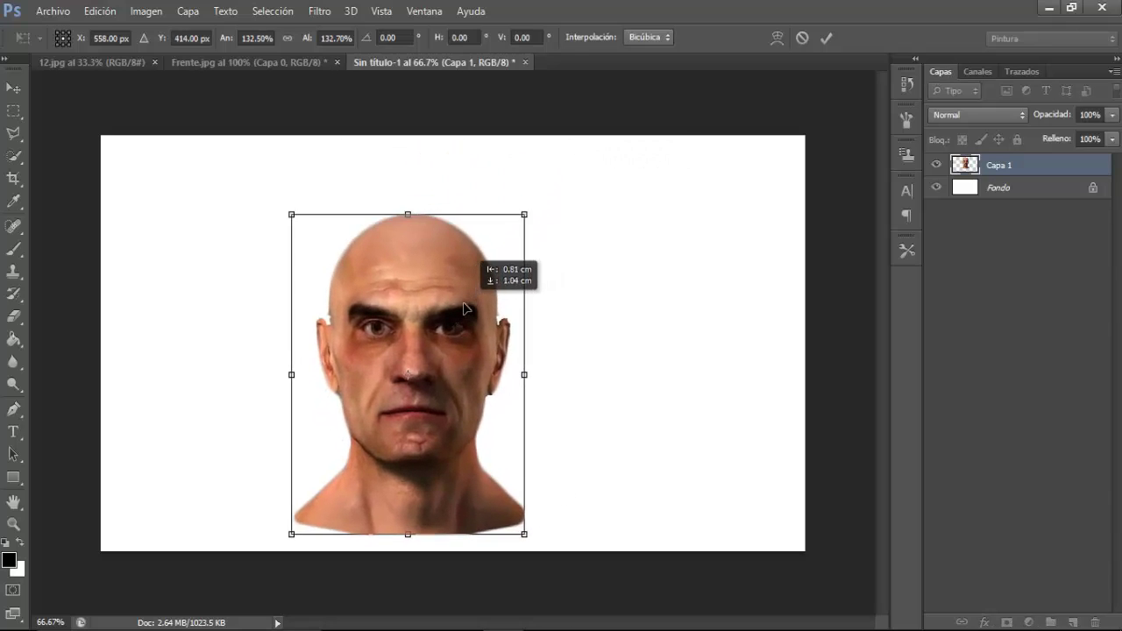
pyautogui.moveTo(517, 230); pyautogui.dragTo(552, 195)
pyautogui.moveTo(498, 267); pyautogui.dragTo(525, 243)
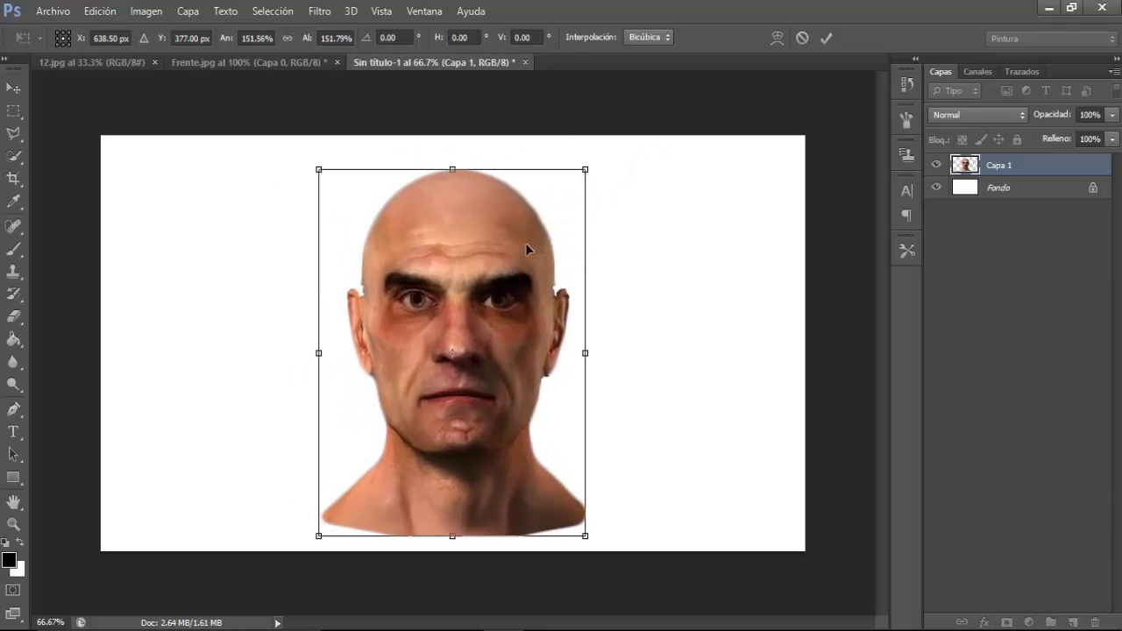
pyautogui.moveTo(586, 170)
pyautogui.mouseDown()
pyautogui.moveTo(537, 211)
pyautogui.moveTo(552, 202)
pyautogui.mouseUp()
pyautogui.moveTo(492, 260); pyautogui.dragTo(493, 293)
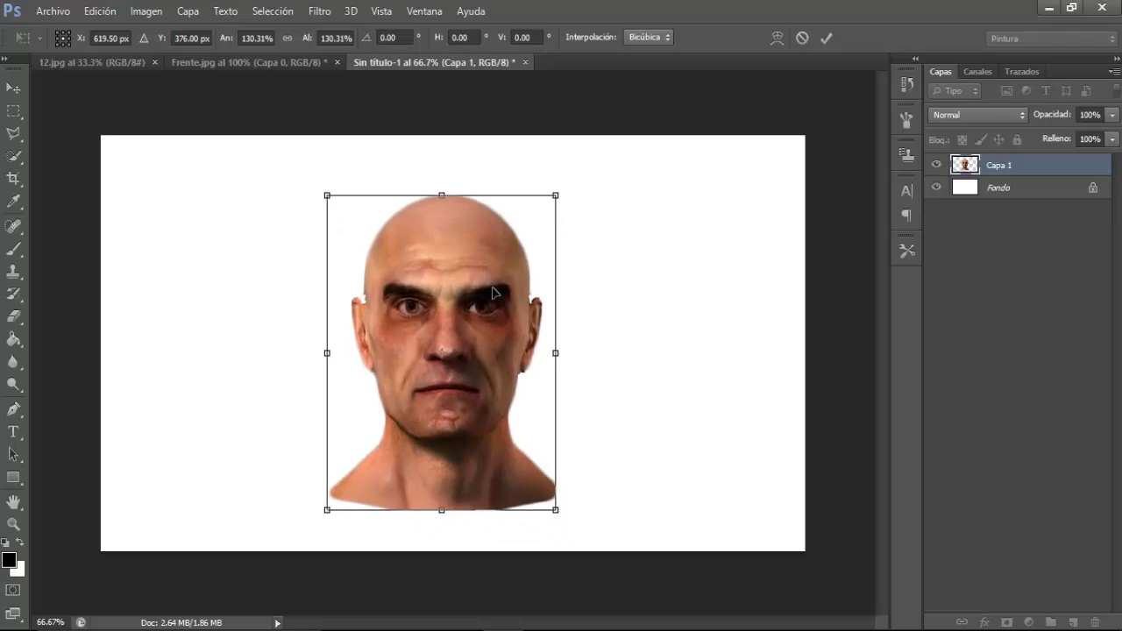
pyautogui.moveTo(556, 195); pyautogui.dragTo(536, 217)
pyautogui.moveTo(462, 296); pyautogui.dragTo(473, 289)
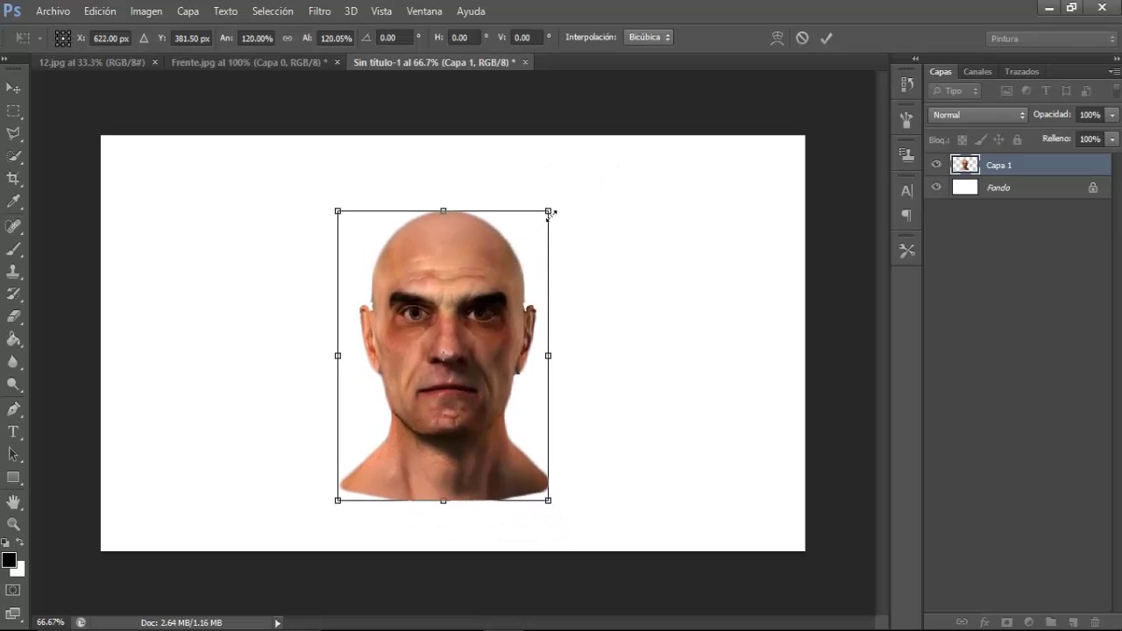
pyautogui.click(826, 40)
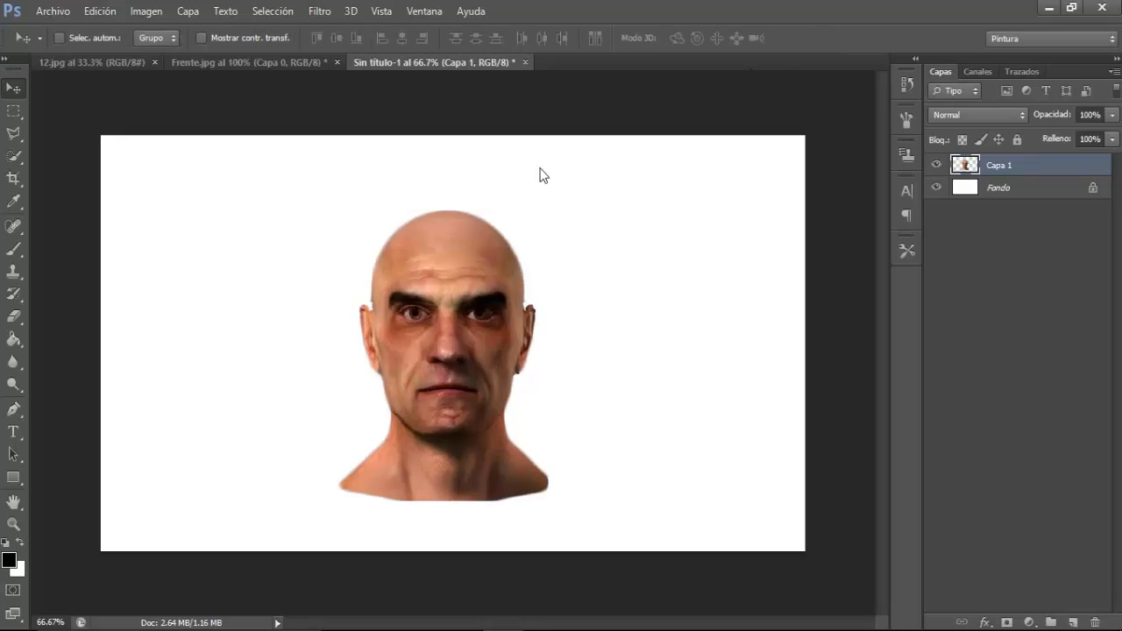
# In 12.jpg, load the Verde channel as a selection
pyautogui.click(111, 64)
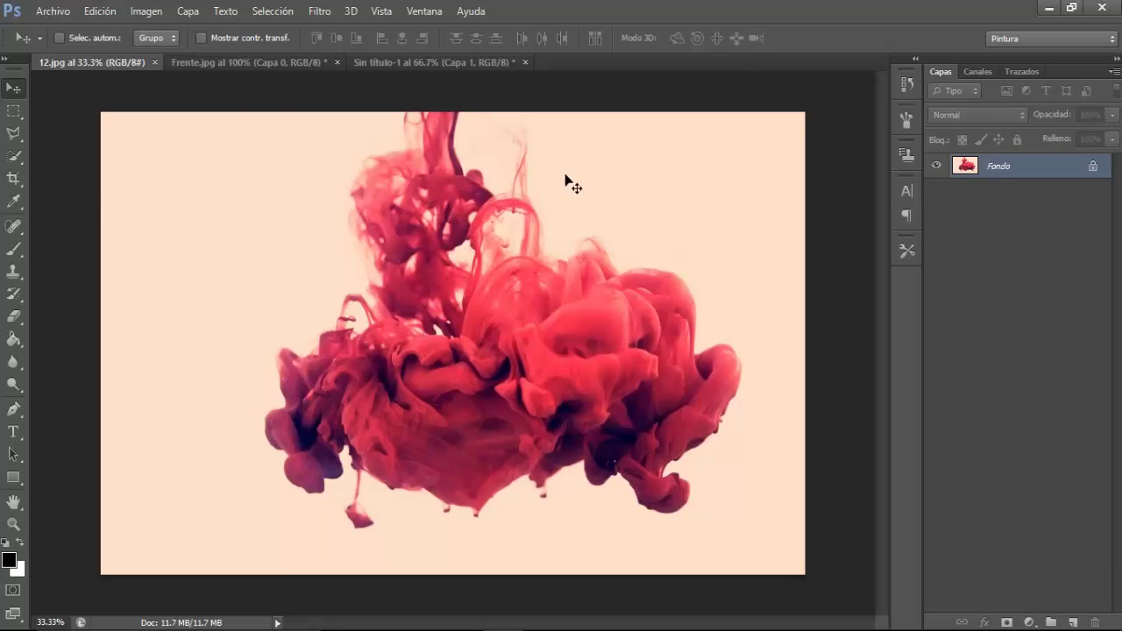
pyautogui.click(976, 72)
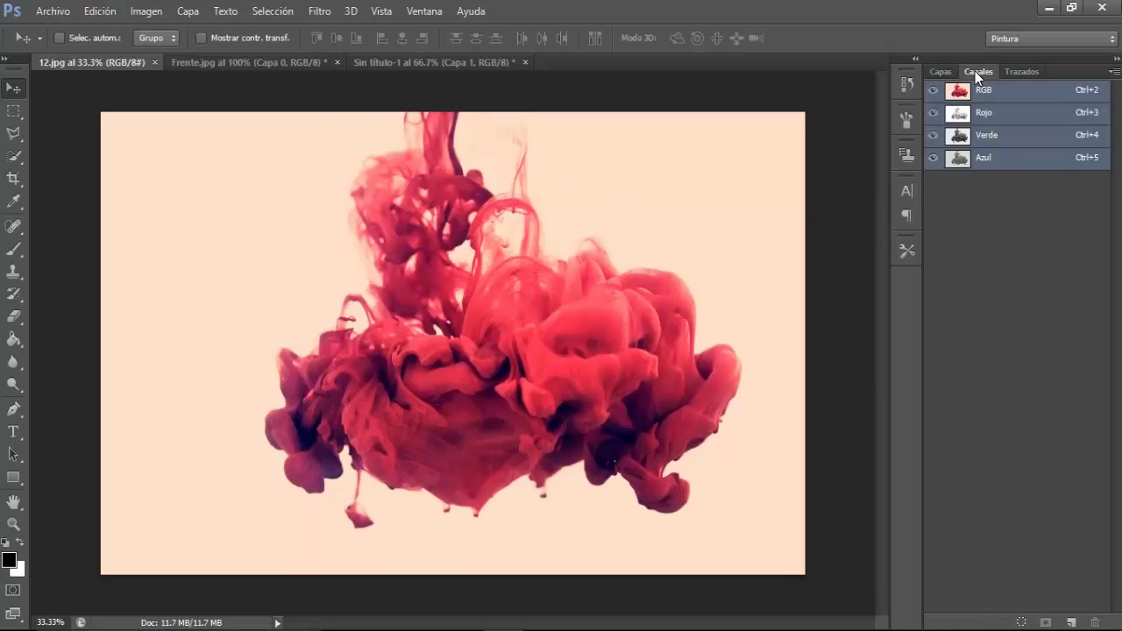
pyautogui.click(960, 138)
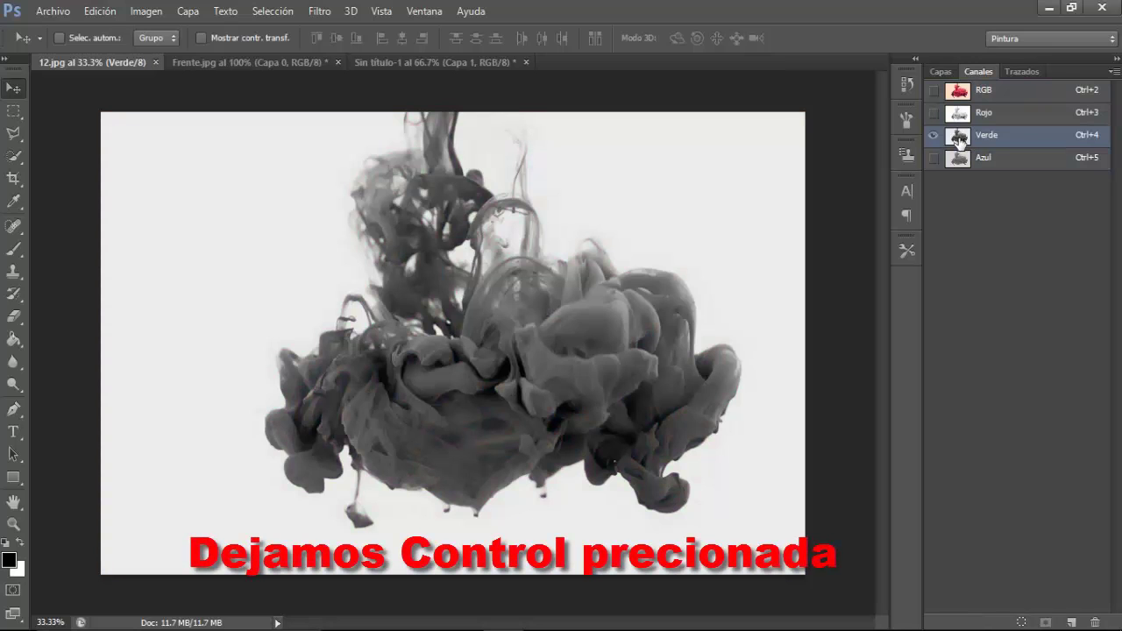
pyautogui.keyDown('ctrl'); pyautogui.click(960, 137); pyautogui.keyUp('ctrl')
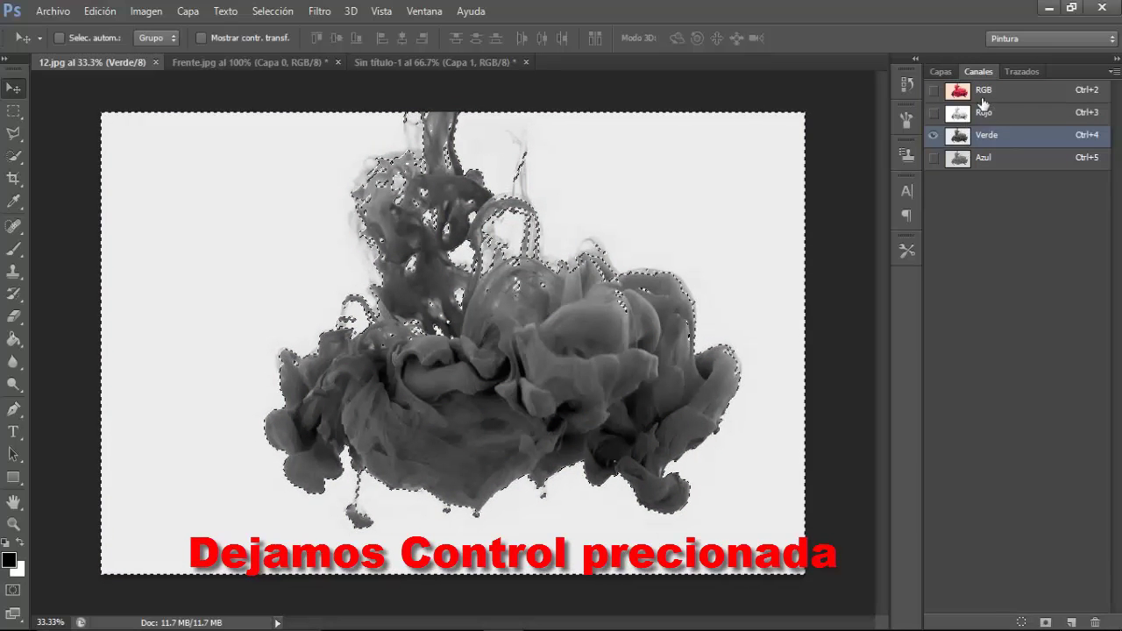
pyautogui.click(983, 96)
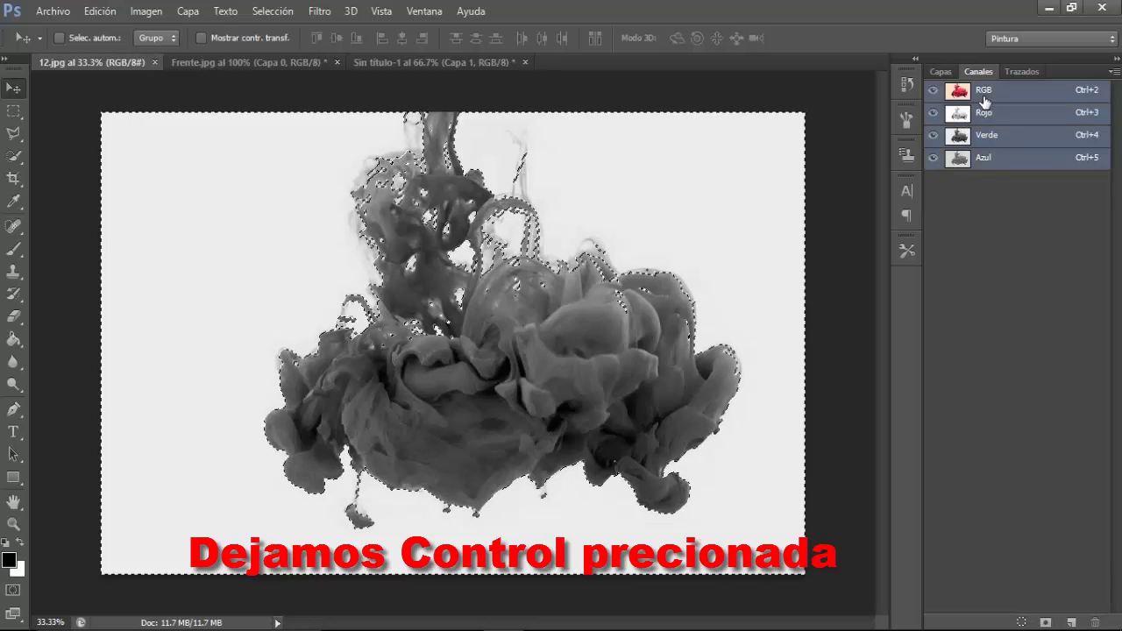
pyautogui.click(941, 72)
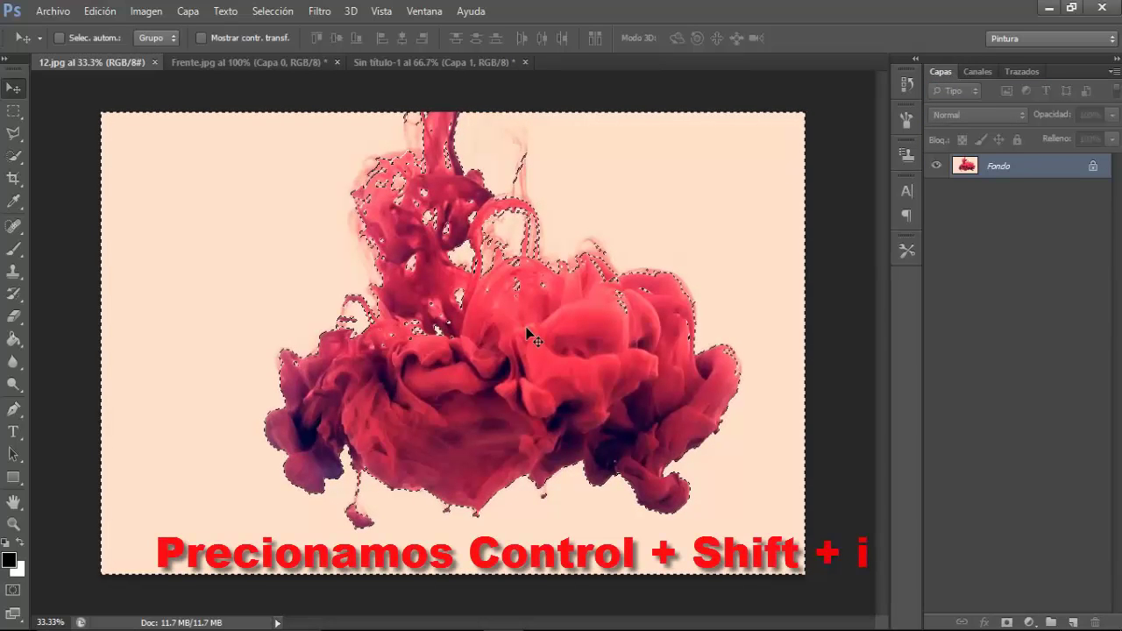
# Invert the selection, copy the ink to a new layer, hide Fondo, and drag it toward the head document
pyautogui.hotkey('ctrl', 'shift', 'i')
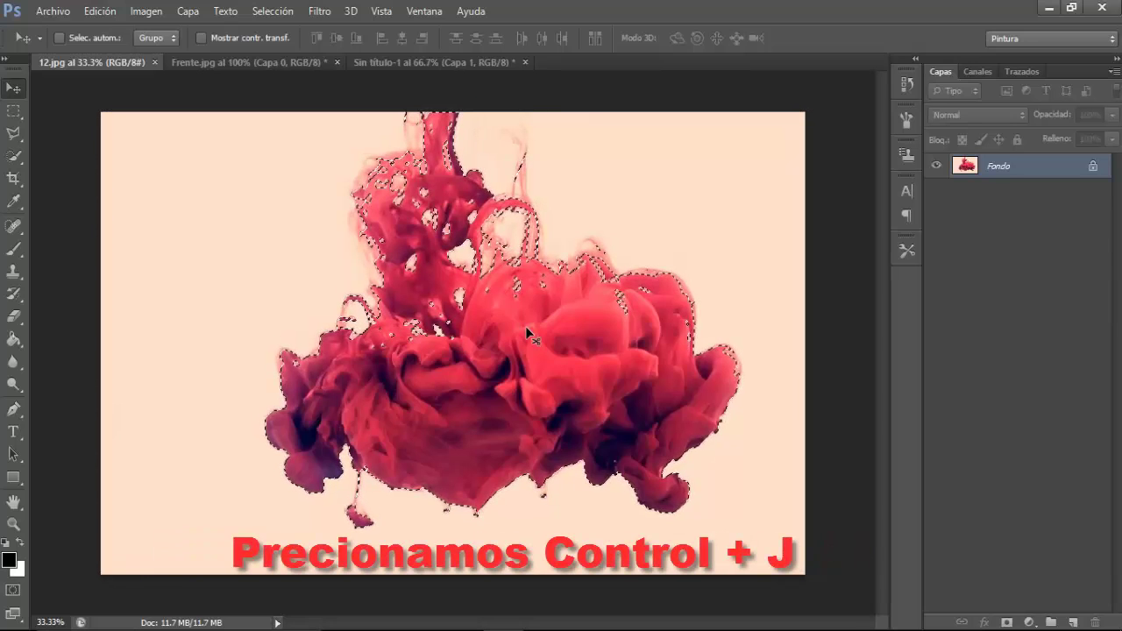
pyautogui.hotkey('ctrl', 'j')
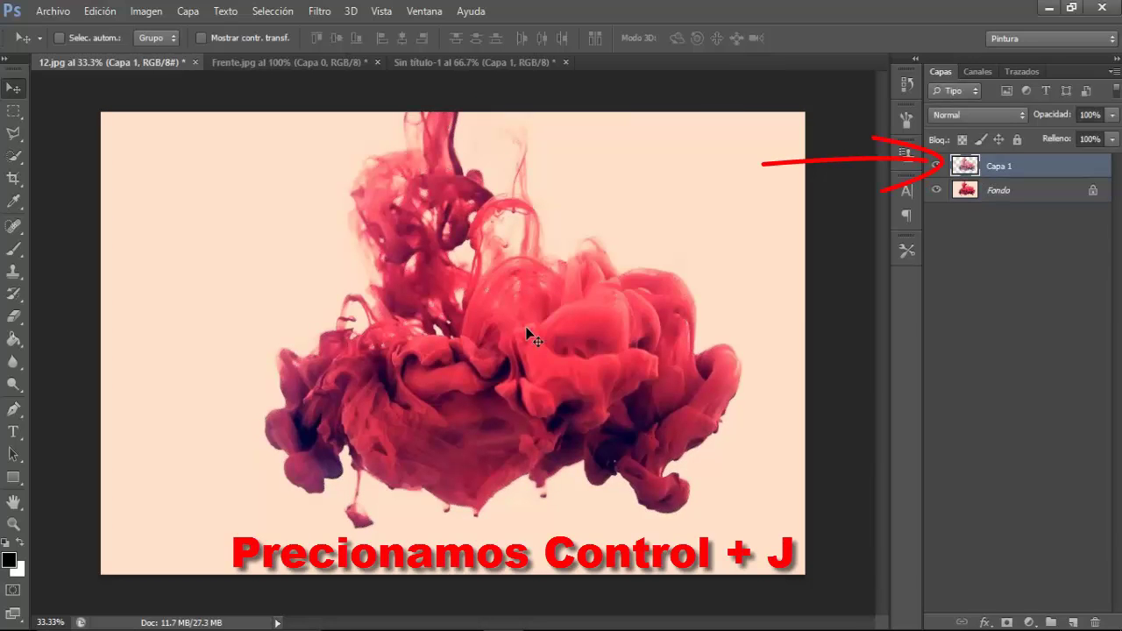
pyautogui.click(937, 190)
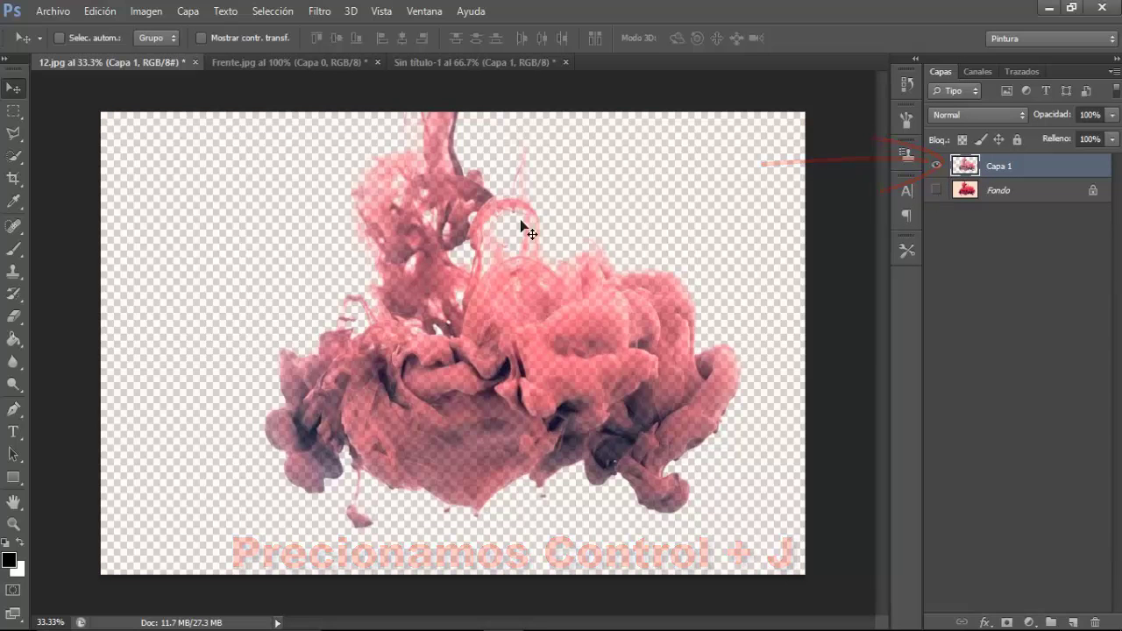
pyautogui.moveTo(474, 376)
pyautogui.mouseDown()
pyautogui.moveTo(485, 67)
pyautogui.moveTo(471, 256)
pyautogui.mouseUp()
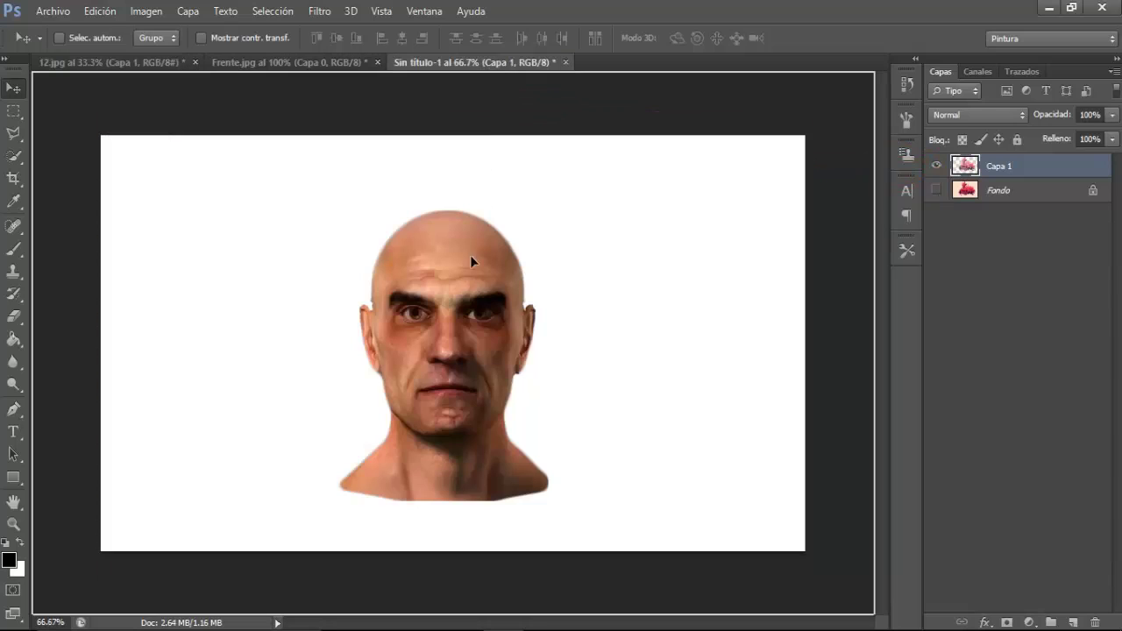
# Drop the ink in as Capa 2 and scale it to about 33% over the chin and neck
pyautogui.moveTo(440, 326); pyautogui.dragTo(440, 325)
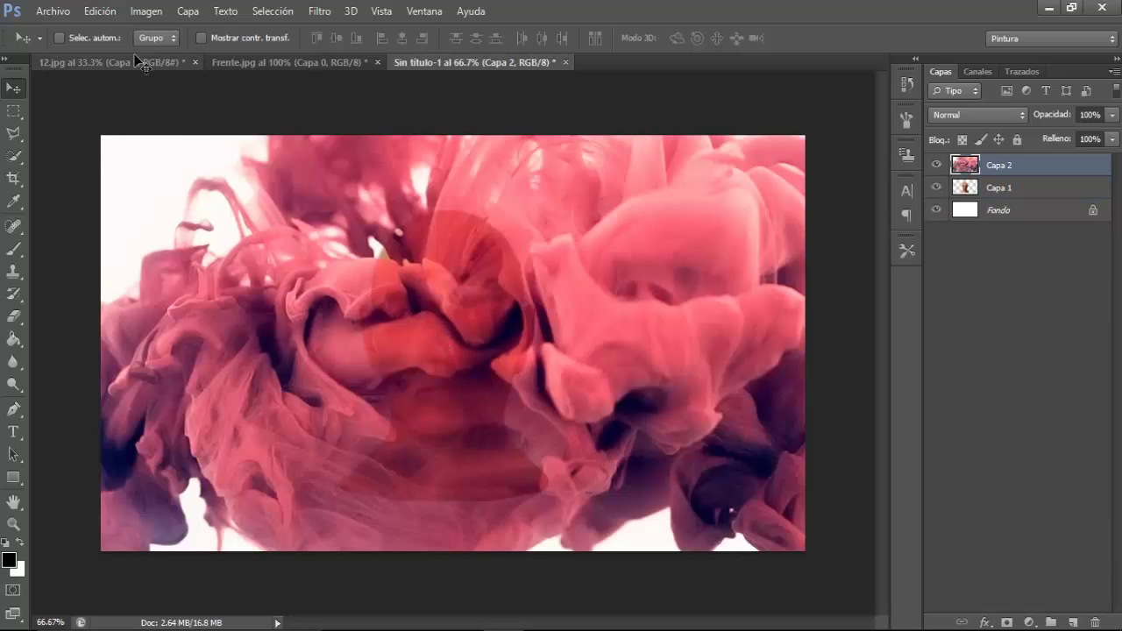
pyautogui.click(101, 12)
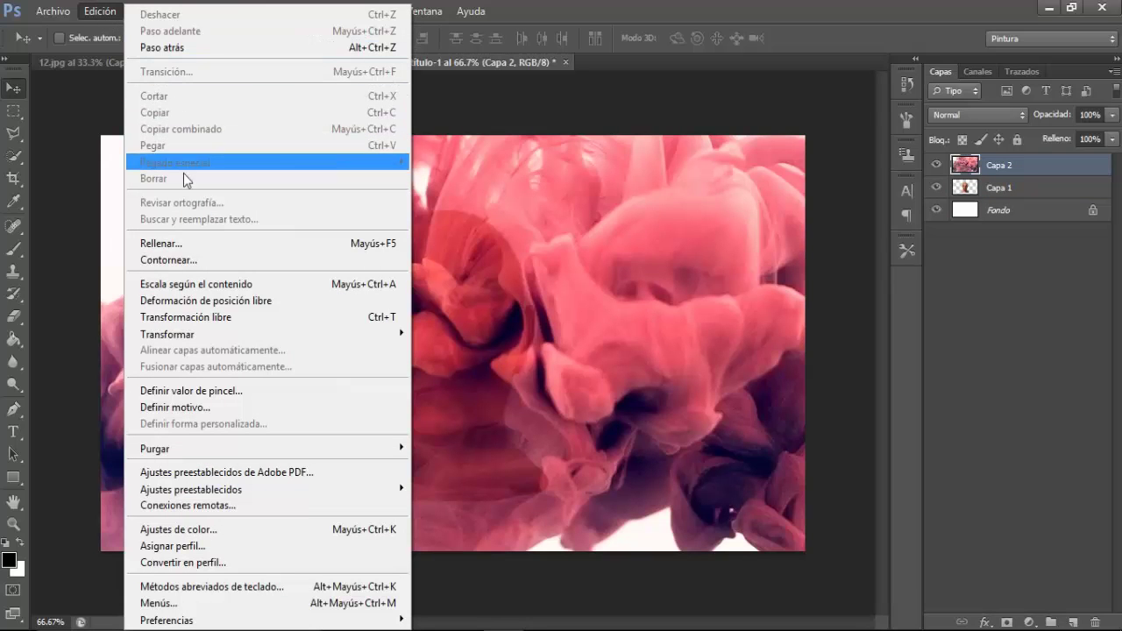
pyautogui.click(173, 317)
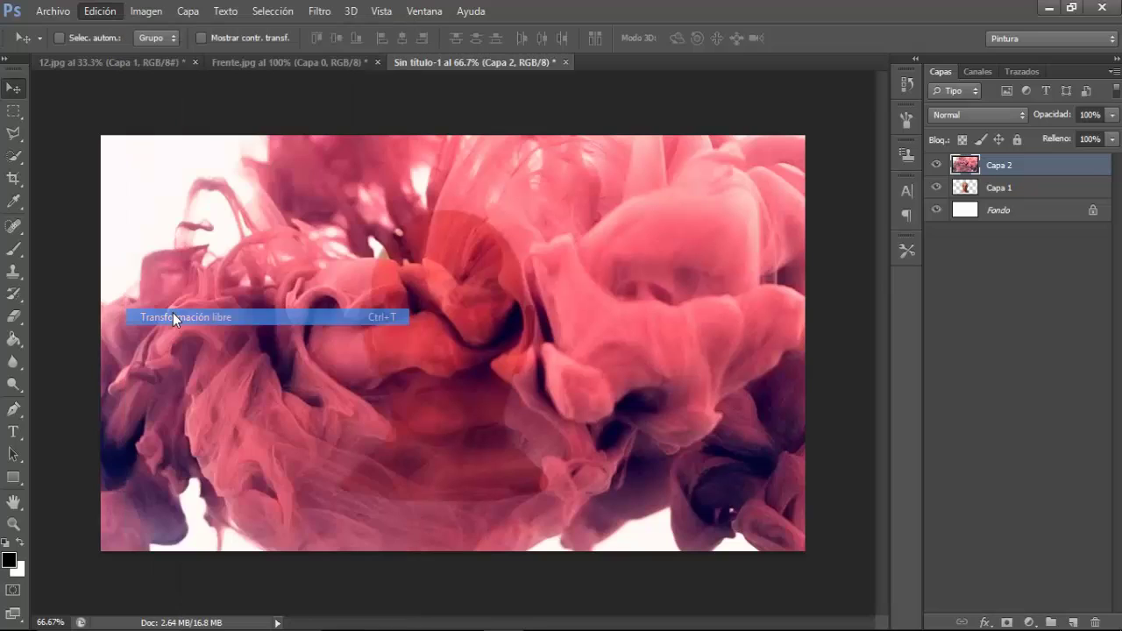
pyautogui.moveTo(650, 290); pyautogui.dragTo(399, 478)
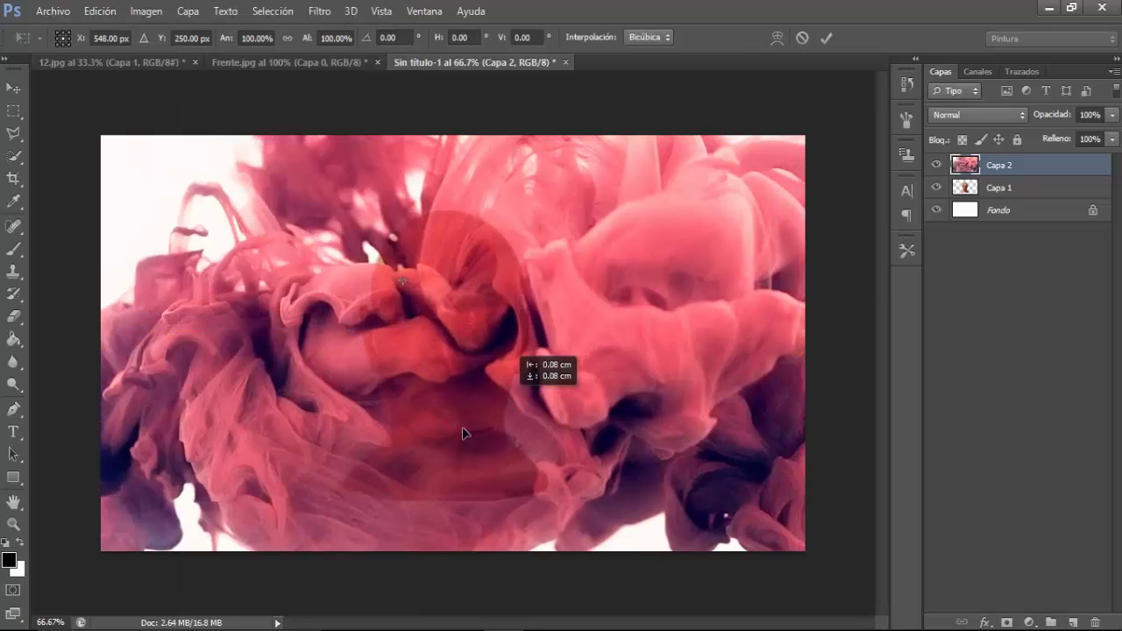
pyautogui.moveTo(618, 308); pyautogui.dragTo(448, 513)
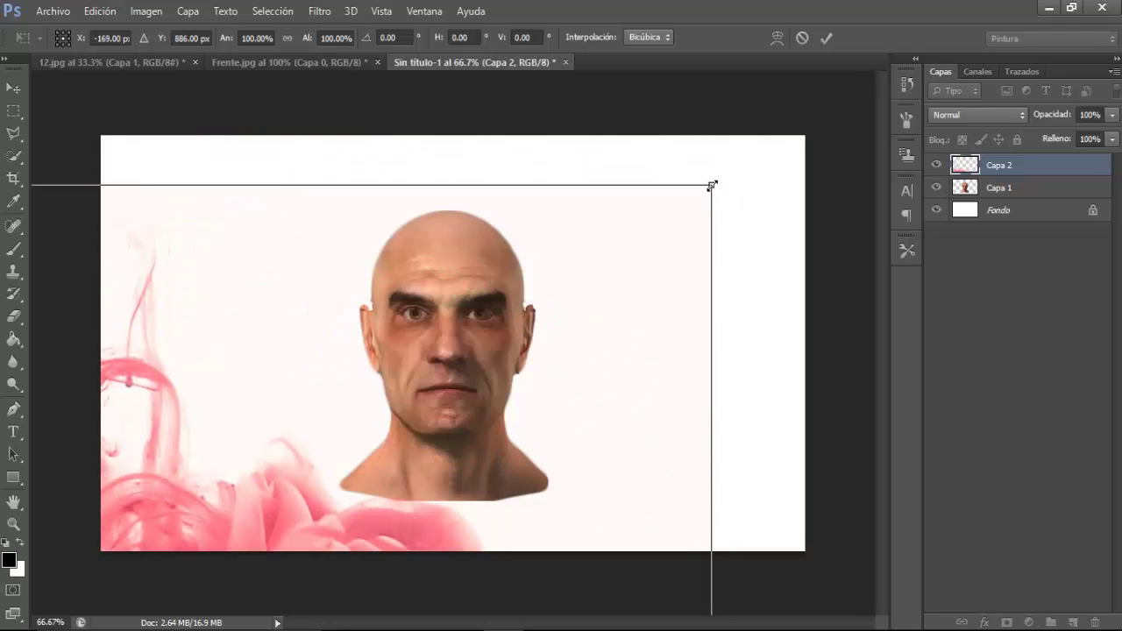
pyautogui.moveTo(712, 186)
pyautogui.mouseDown()
pyautogui.moveTo(210, 493)
pyautogui.moveTo(618, 287)
pyautogui.moveTo(666, 224)
pyautogui.moveTo(596, 272)
pyautogui.mouseUp()
pyautogui.moveTo(675, 195); pyautogui.dragTo(694, 182)
pyautogui.moveTo(546, 331)
pyautogui.mouseDown()
pyautogui.moveTo(523, 472)
pyautogui.moveTo(496, 427)
pyautogui.mouseUp()
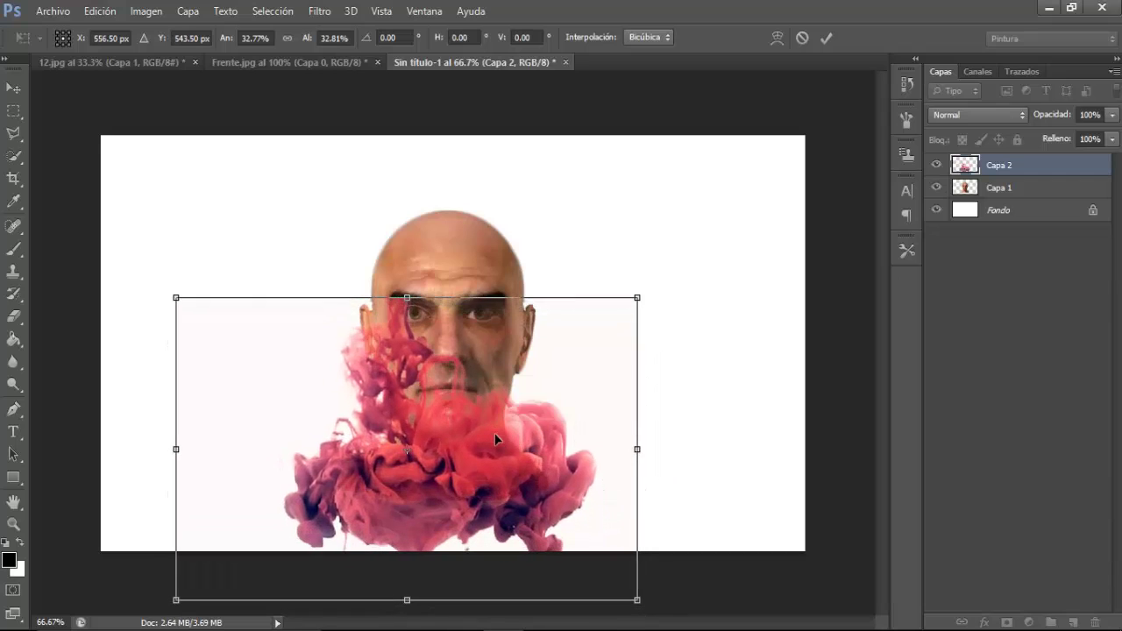
pyautogui.click(827, 40)
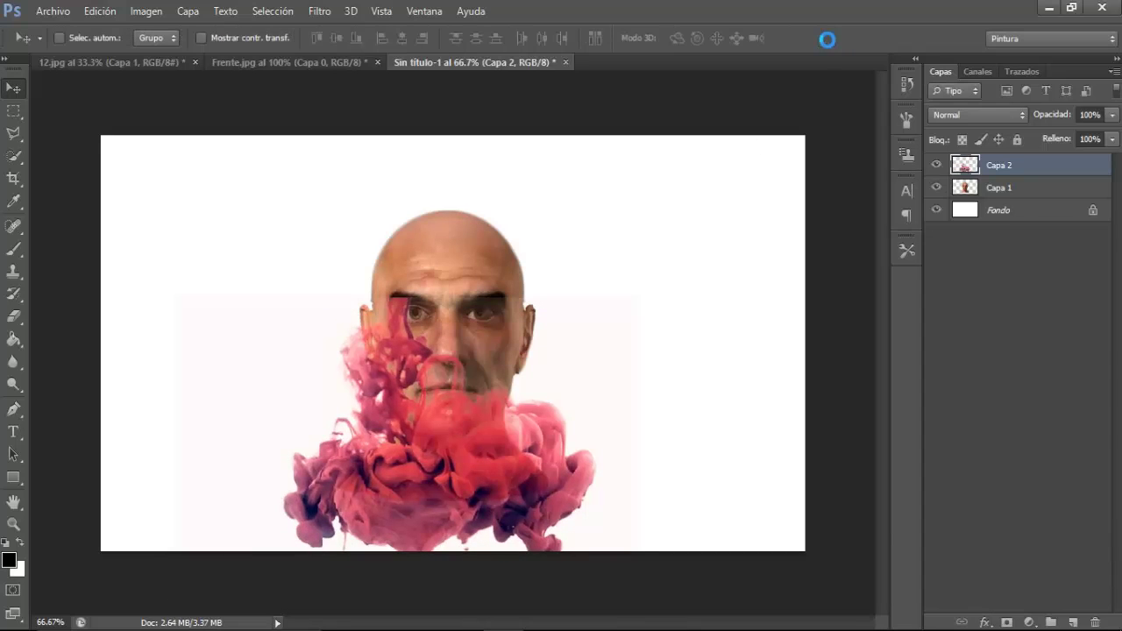
# Move Capa 2 below Capa 1, set Capa 1 to 90% opacity, and add a layer mask
pyautogui.moveTo(995, 168); pyautogui.dragTo(1004, 192)
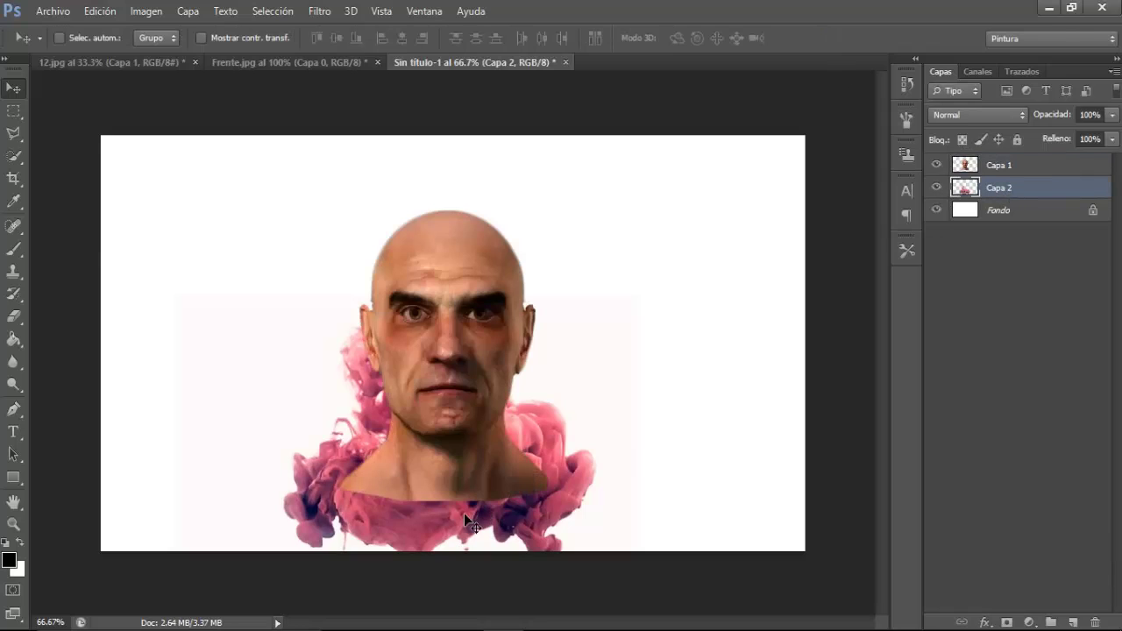
pyautogui.moveTo(461, 514); pyautogui.dragTo(460, 515)
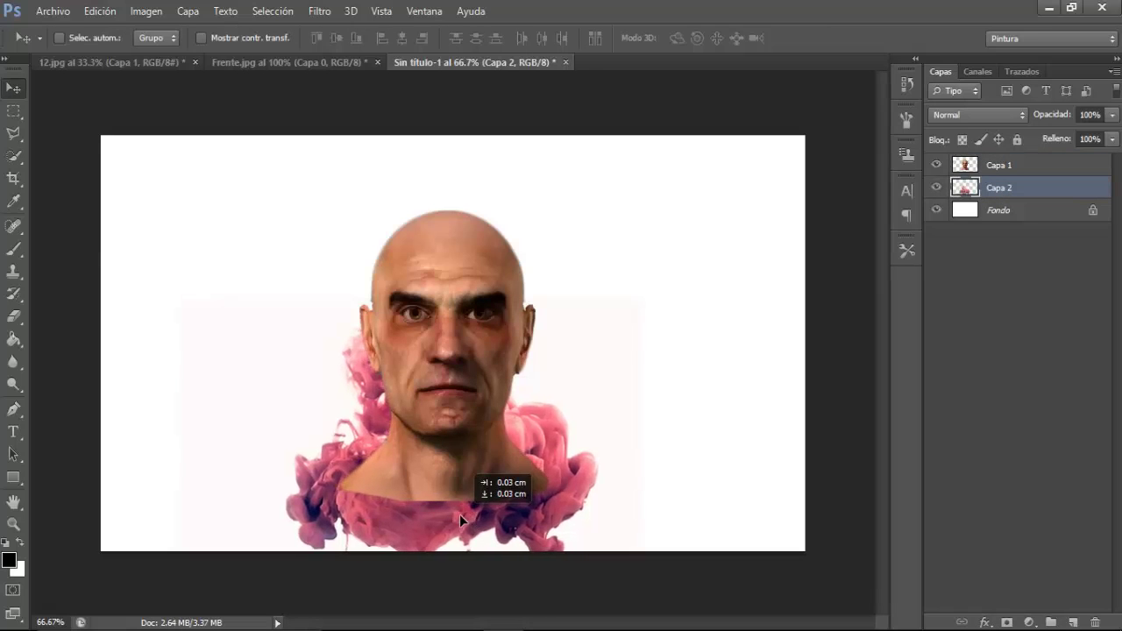
pyautogui.click(999, 171)
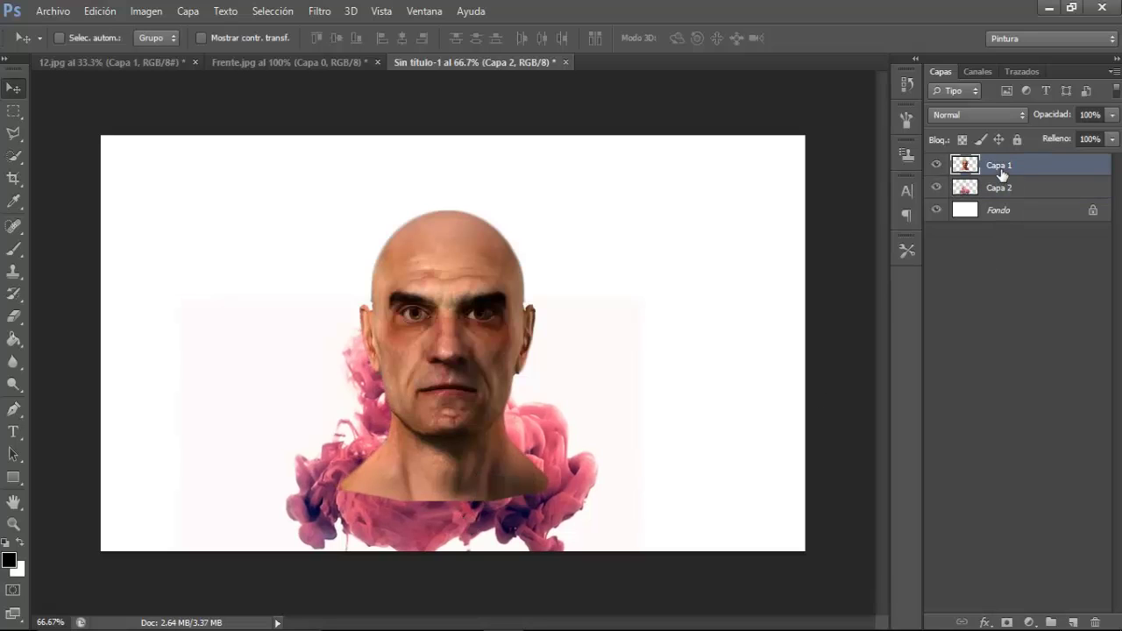
pyautogui.moveTo(1054, 115); pyautogui.dragTo(1050, 125)
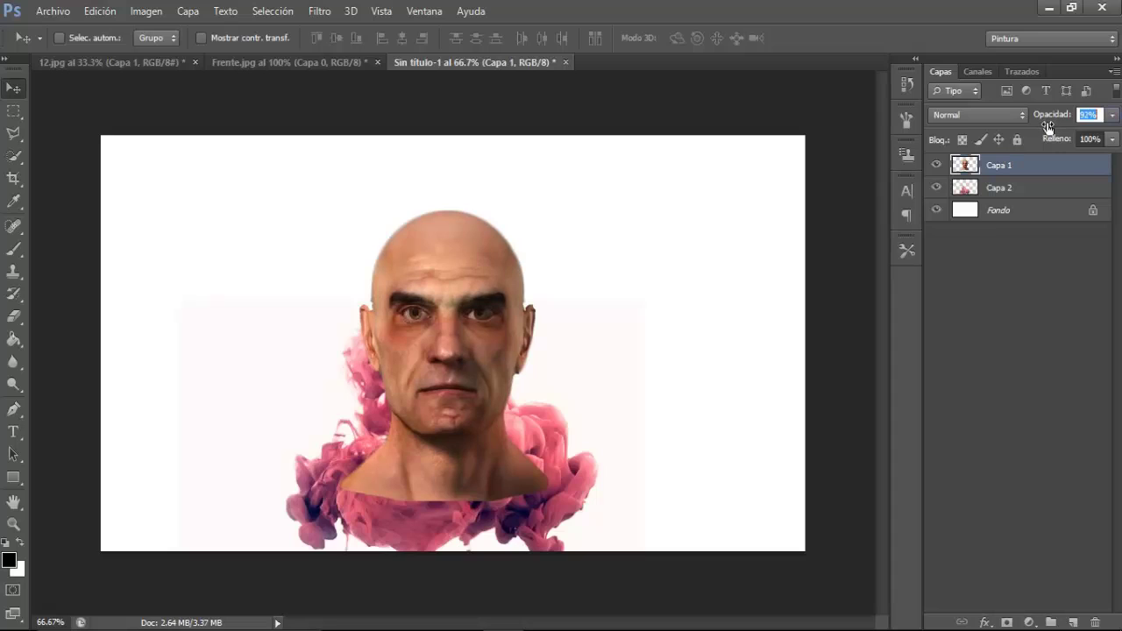
pyautogui.write('90')
pyautogui.press('Return')
pyautogui.click(1007, 622)
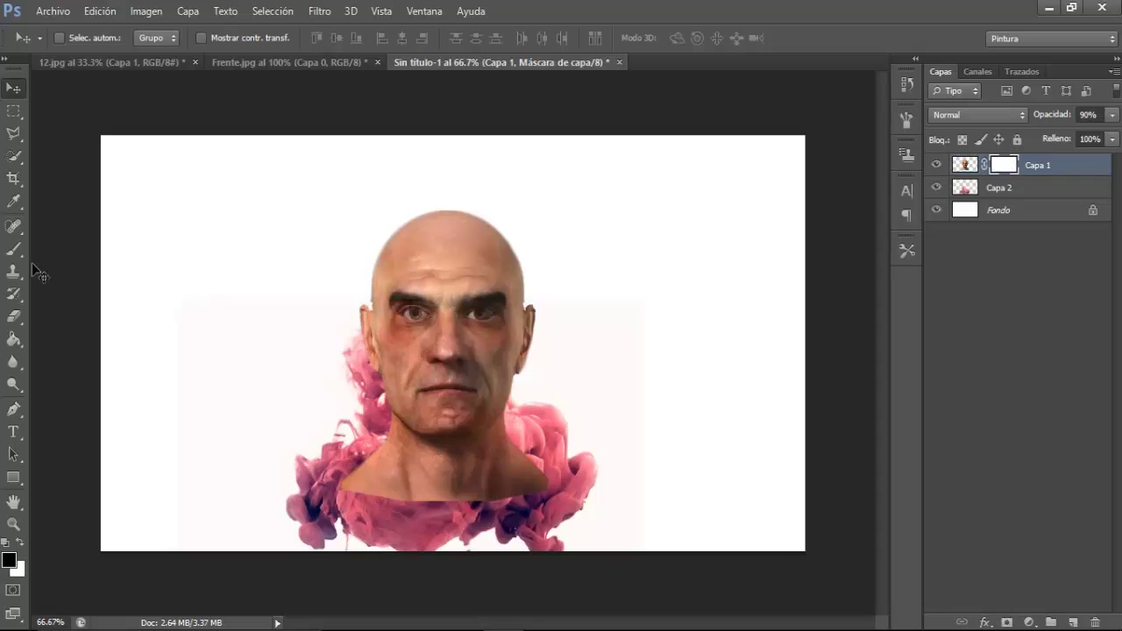
# Choose a soft 165 px brush and set Transferencia opacity and flow to Presión de la pluma
pyautogui.moveTo(13, 249); pyautogui.dragTo(65, 242)
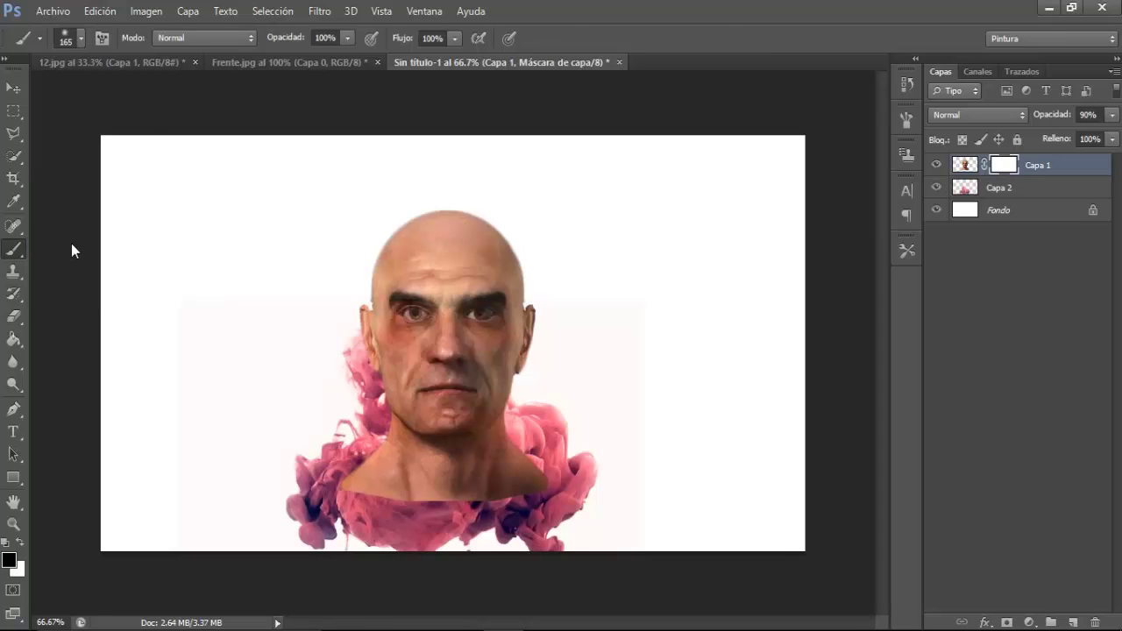
pyautogui.click(80, 41)
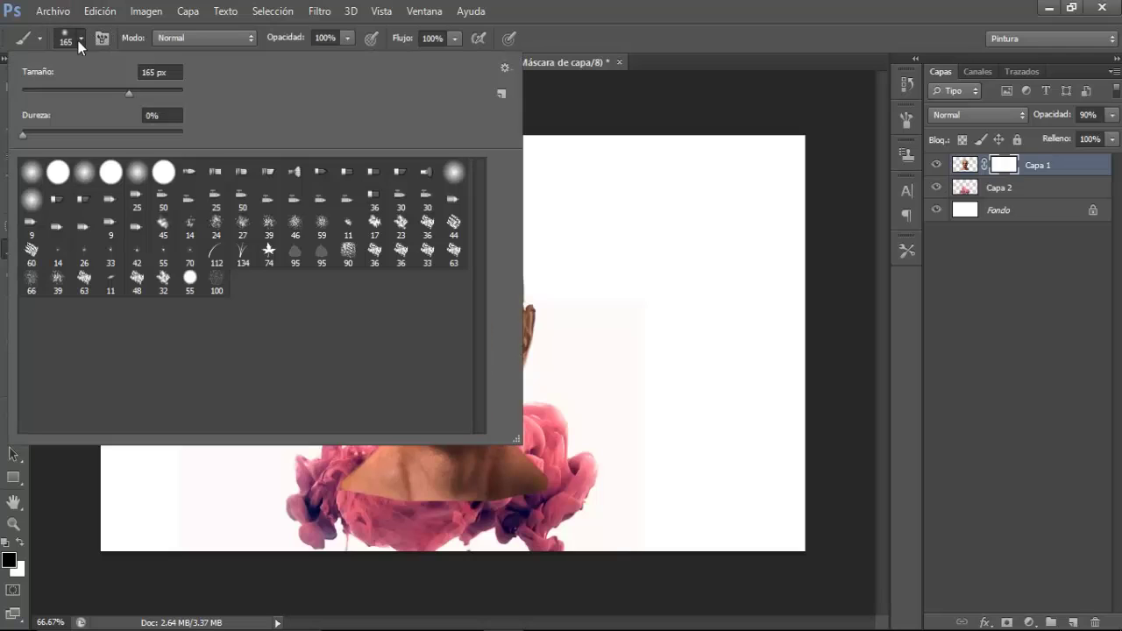
pyautogui.doubleClick(33, 173)
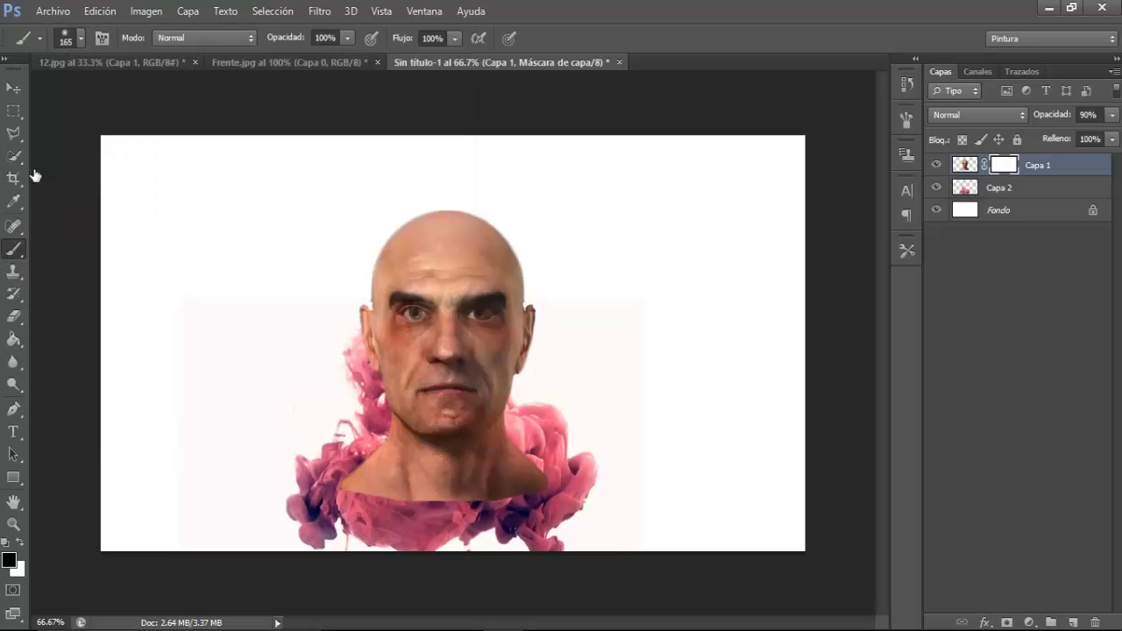
pyautogui.click(99, 39)
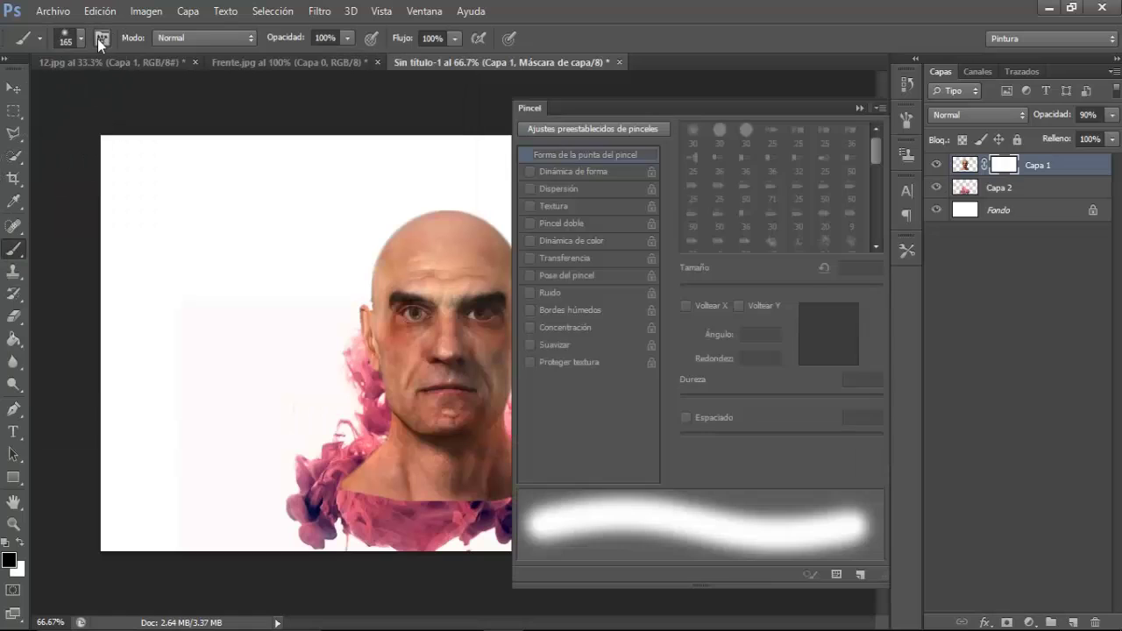
pyautogui.click(557, 259)
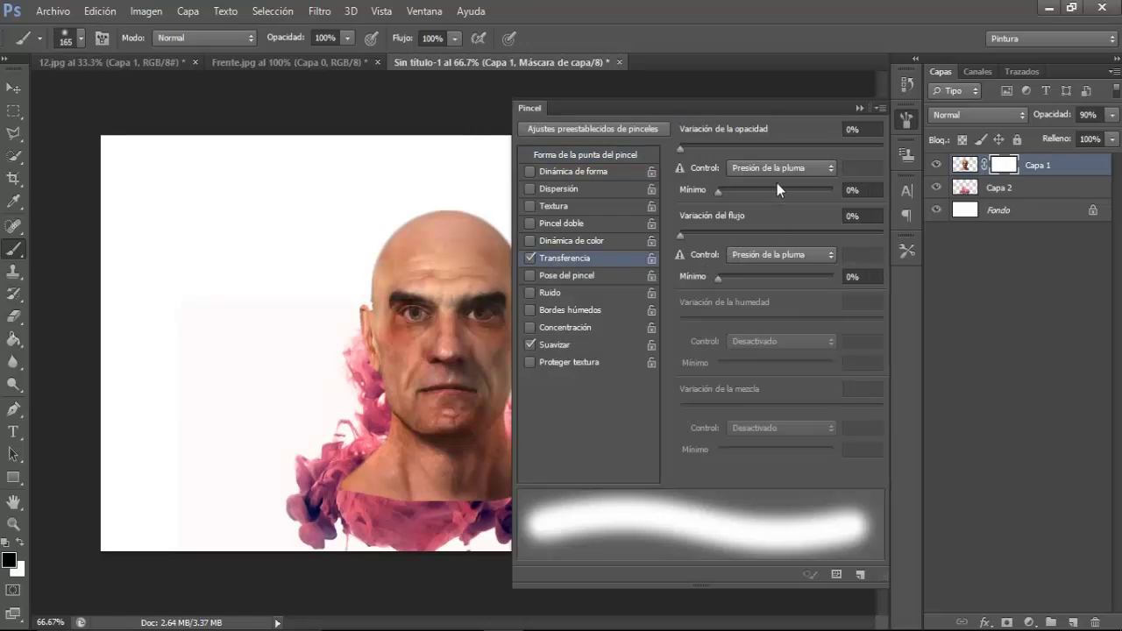
pyautogui.click(778, 168)
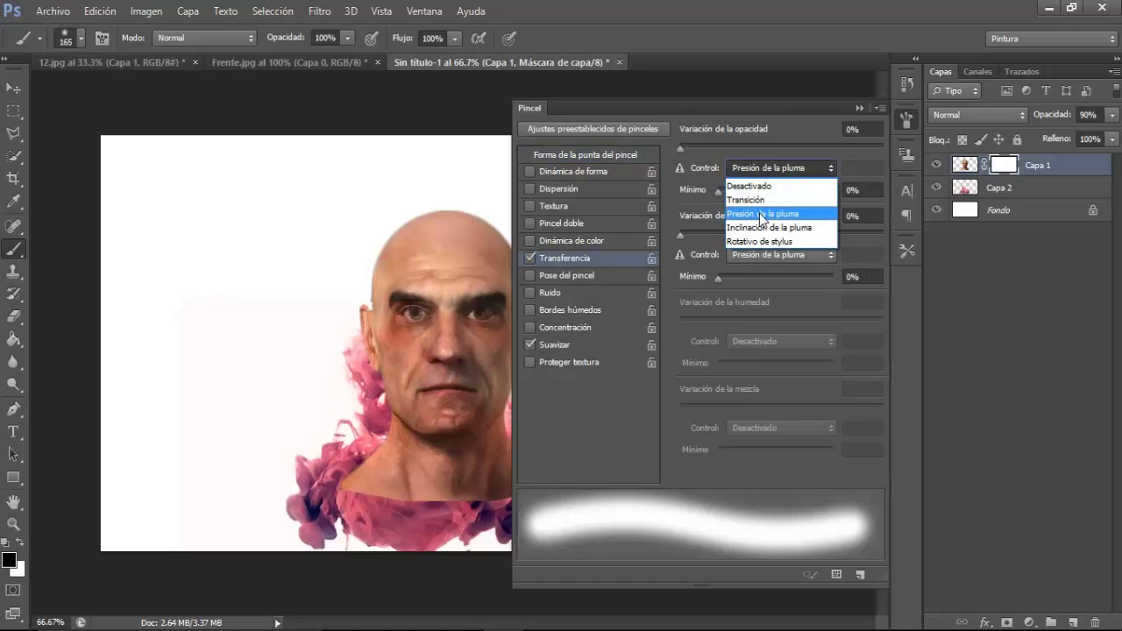
pyautogui.click(761, 214)
pyautogui.click(754, 255)
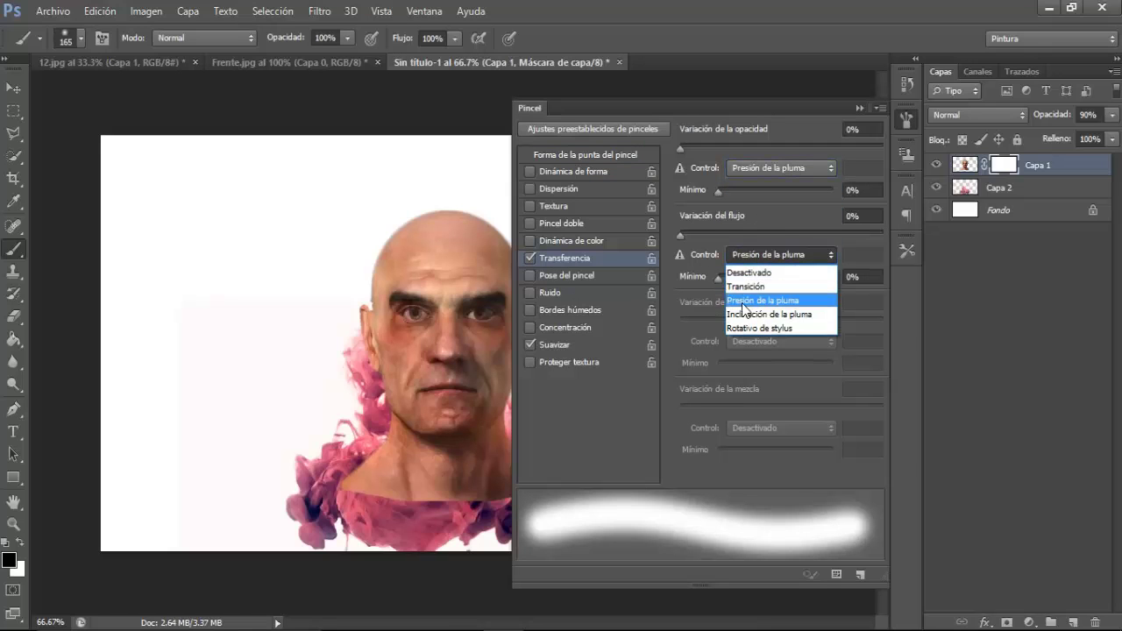
pyautogui.click(755, 300)
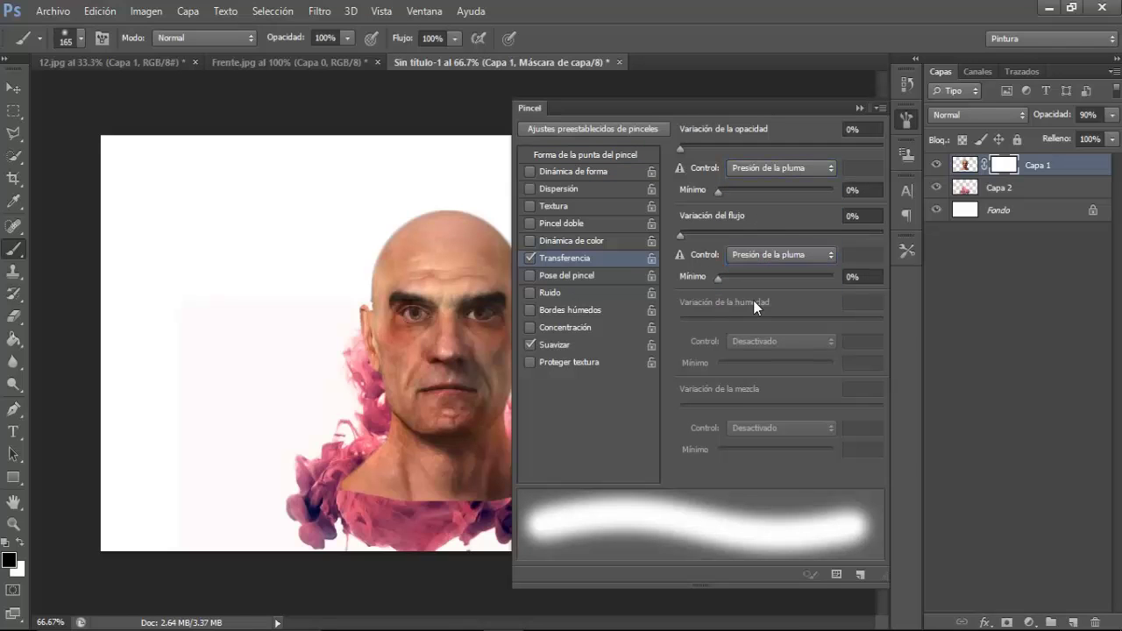
pyautogui.click(859, 109)
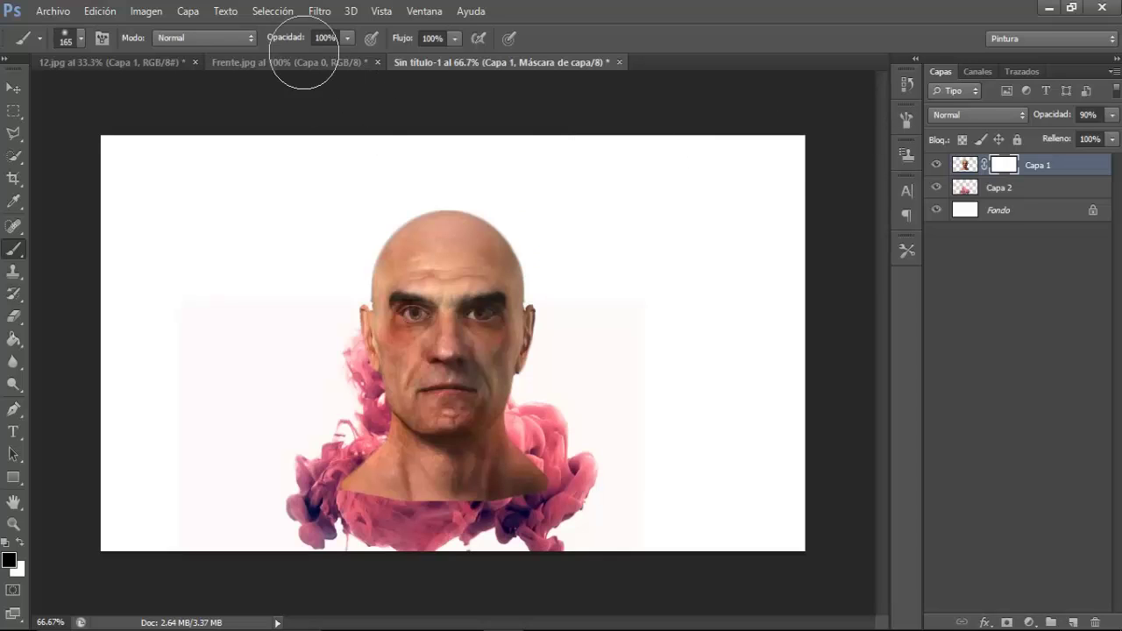
# With a 92% opacity, 93 px brush, paint Capa 1's mask to reveal smoke over the neck and chin
pyautogui.moveTo(292, 50); pyautogui.dragTo(289, 50)
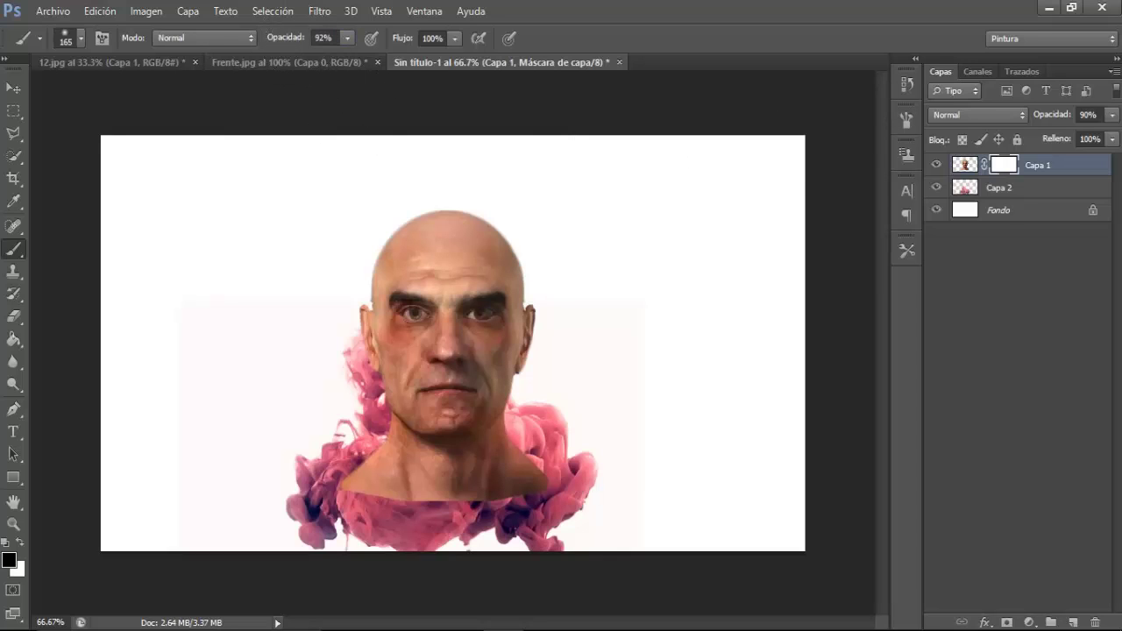
pyautogui.moveTo(472, 414); pyautogui.dragTo(436, 427)
pyautogui.moveTo(536, 507)
pyautogui.mouseDown()
pyautogui.moveTo(394, 429)
pyautogui.moveTo(467, 456)
pyautogui.moveTo(516, 411)
pyautogui.mouseUp()
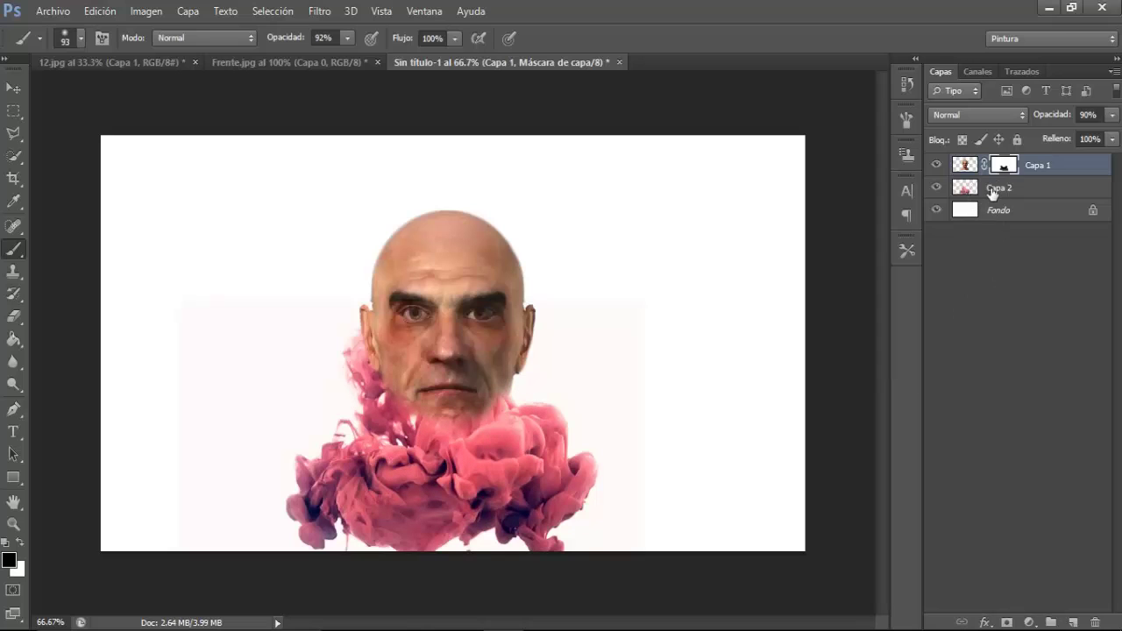
# Move Capa 2 slightly upward under the face and fit the canvas to the window
pyautogui.click(993, 191)
pyautogui.click(13, 88)
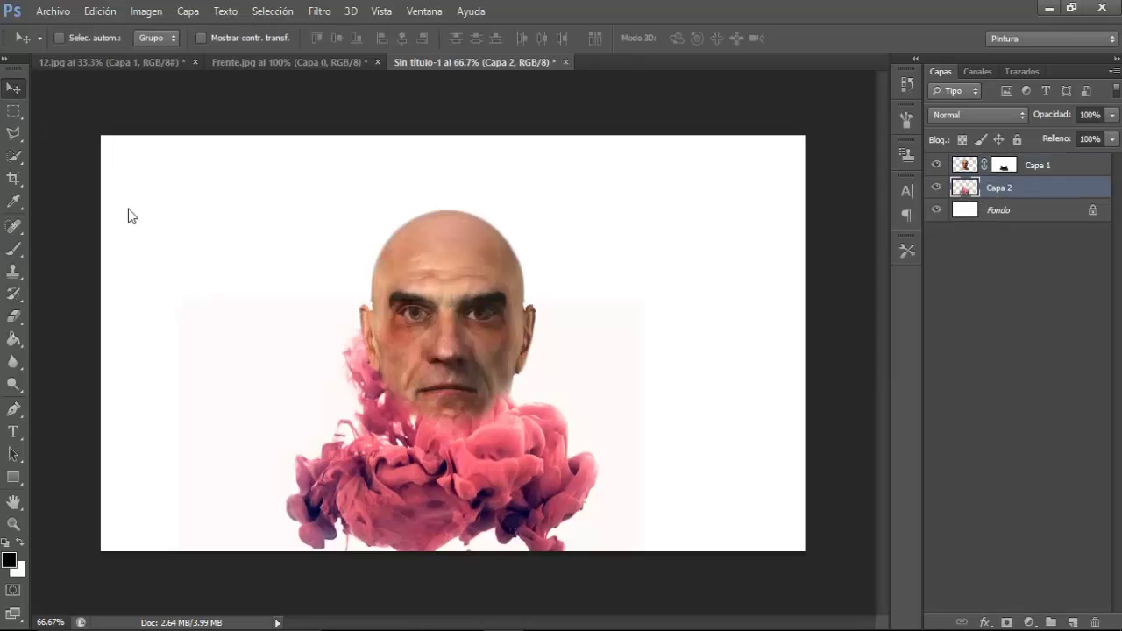
pyautogui.moveTo(433, 483); pyautogui.dragTo(434, 441)
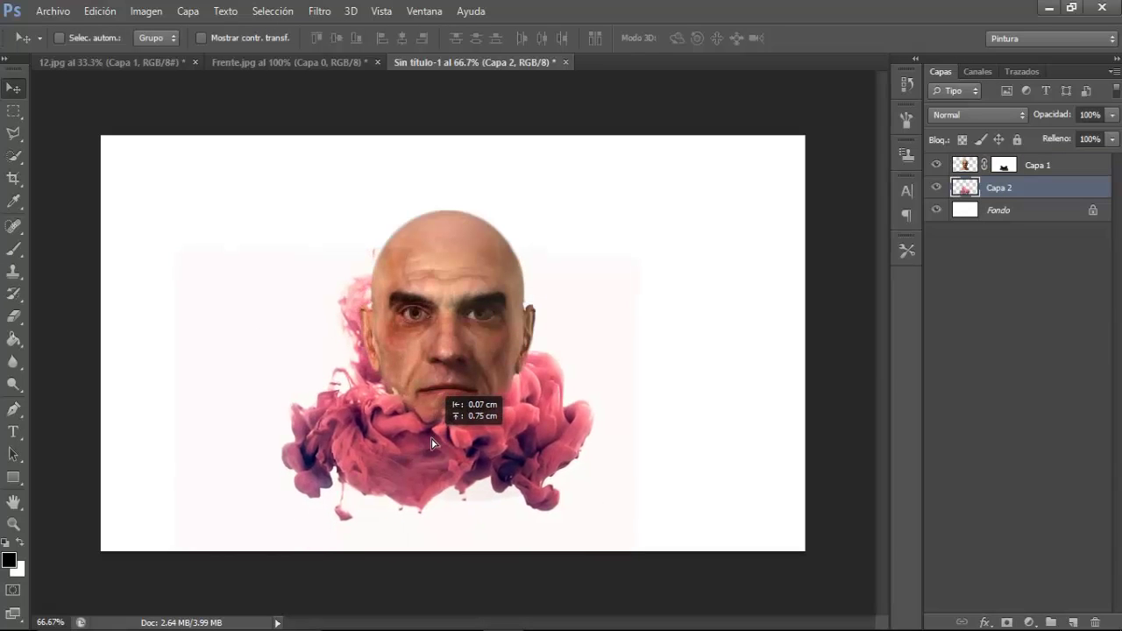
pyautogui.moveTo(435, 442); pyautogui.dragTo(432, 439)
pyautogui.hotkey('ctrl', '0')
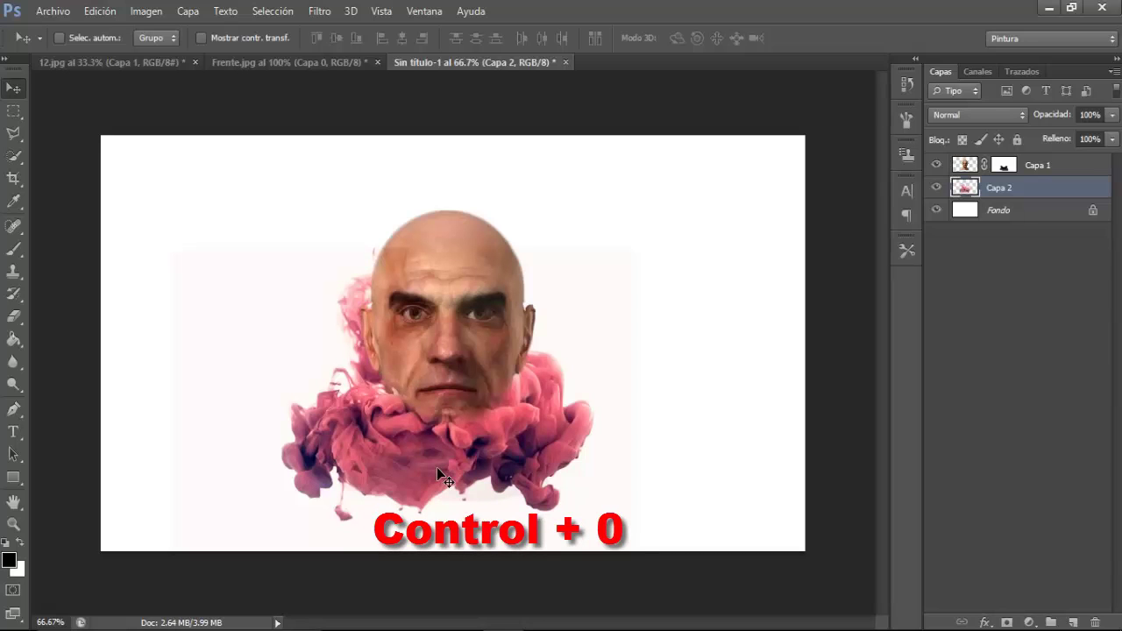
pyautogui.hotkey('ctrl', '0')
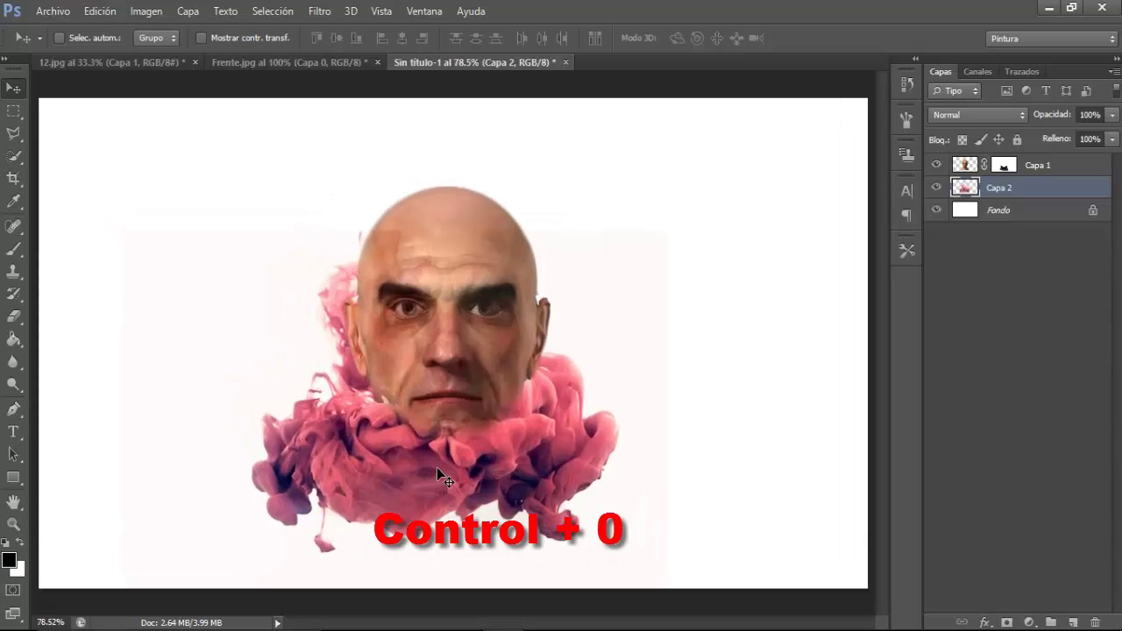
pyautogui.click(1006, 166)
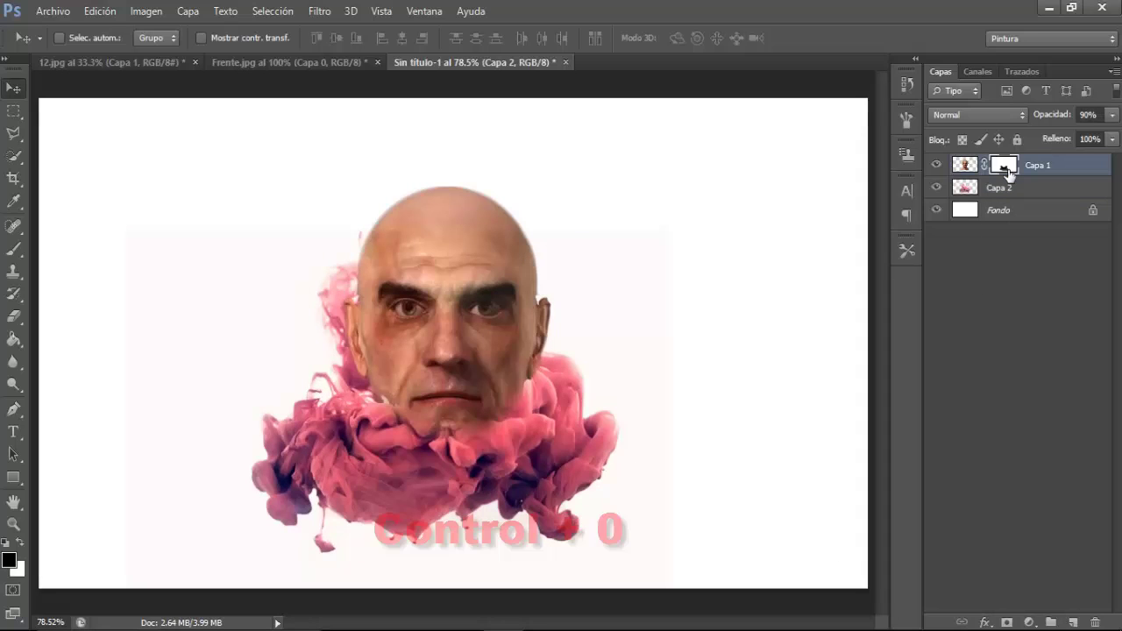
# Paint Capa 1's mask with a 50 px brush to reveal smoke across the mouth and jaw
pyautogui.click(13, 249)
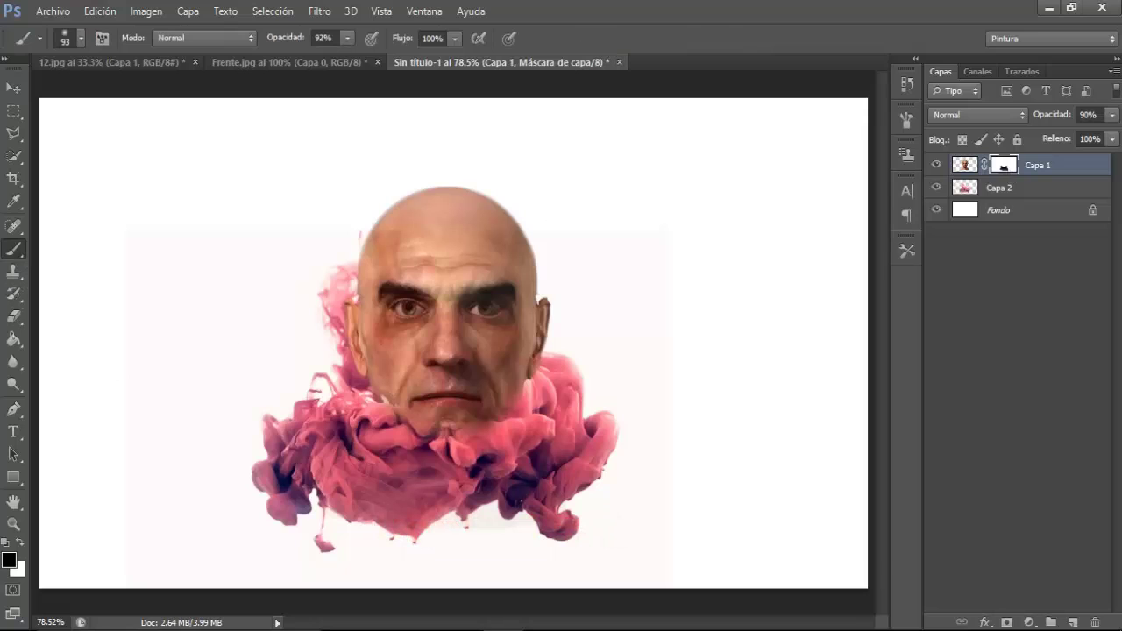
pyautogui.moveTo(568, 435)
pyautogui.mouseDown()
pyautogui.moveTo(394, 386)
pyautogui.moveTo(482, 411)
pyautogui.moveTo(419, 404)
pyautogui.moveTo(458, 395)
pyautogui.moveTo(446, 426)
pyautogui.moveTo(478, 421)
pyautogui.mouseUp()
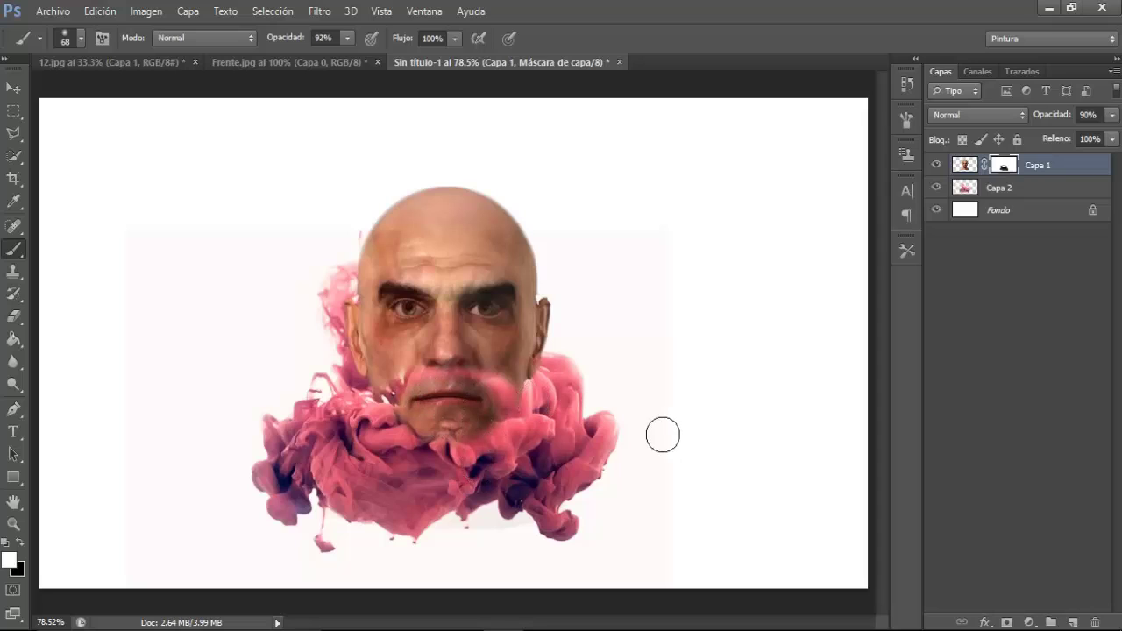
pyautogui.click(999, 189)
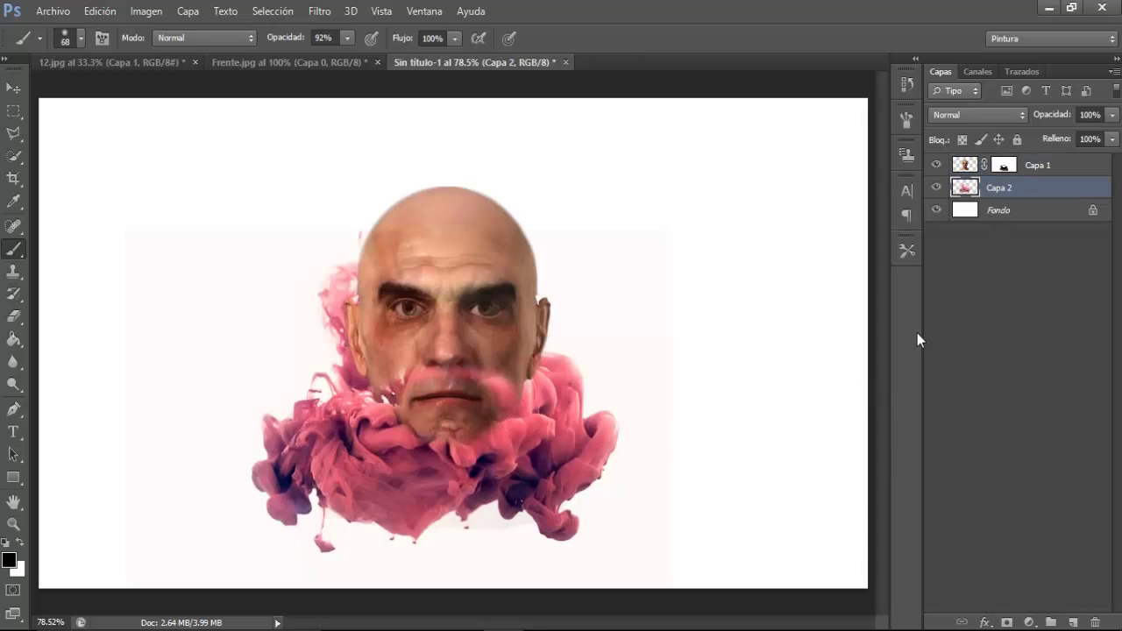
# Duplicate the pink smoke layer Capa 2 as Capa 2 copia
pyautogui.press('[')
pyautogui.press('[')
pyautogui.press('0')
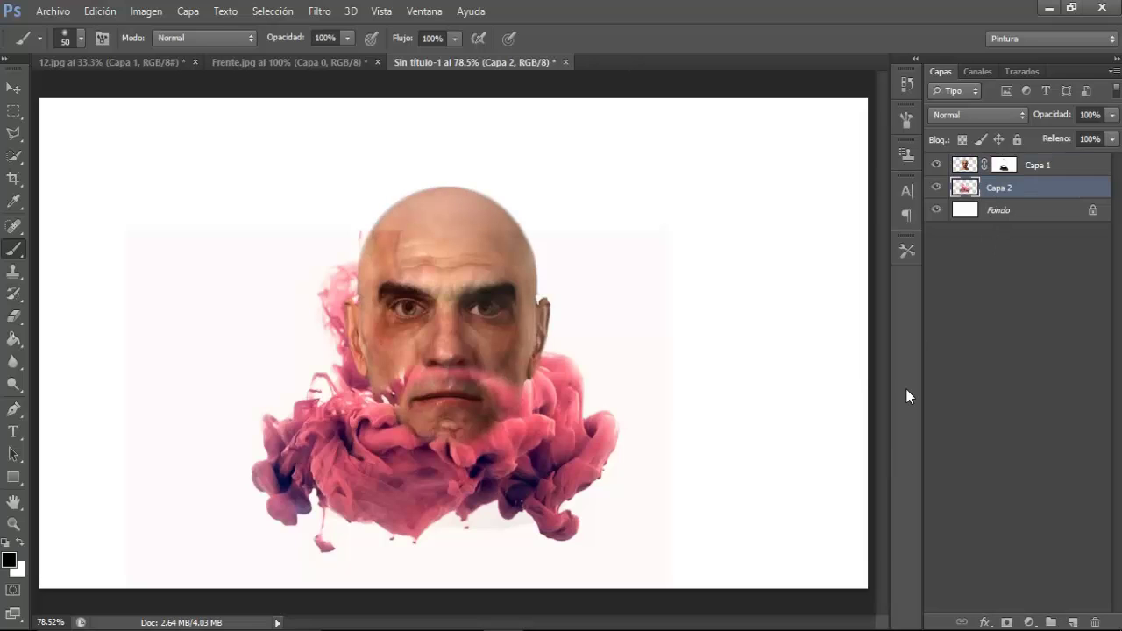
pyautogui.rightClick(1008, 193)
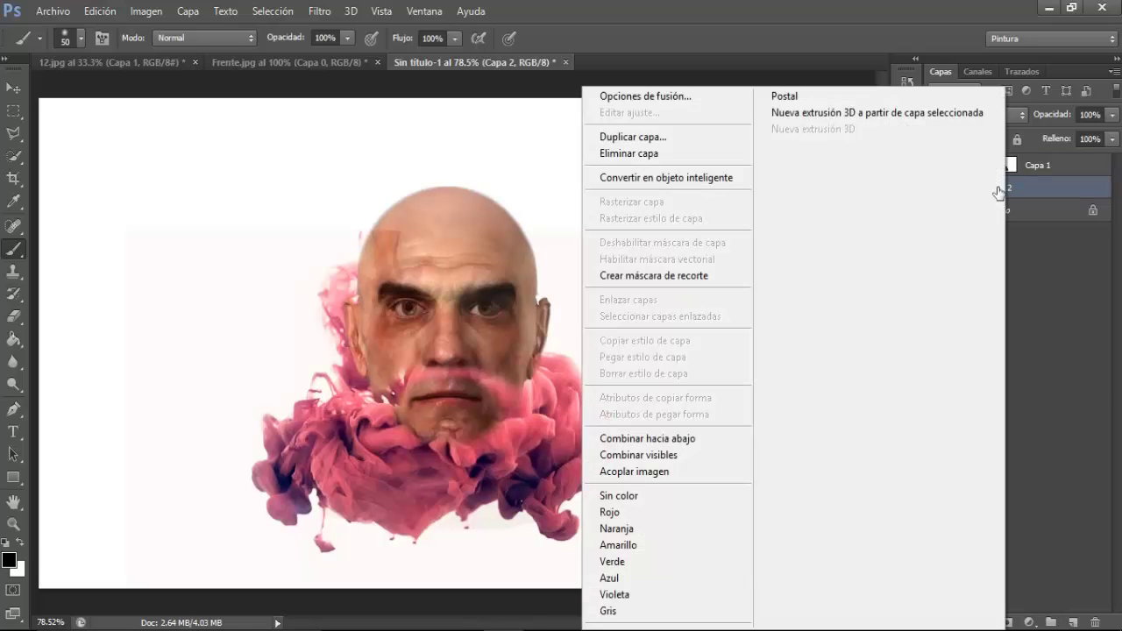
pyautogui.click(674, 140)
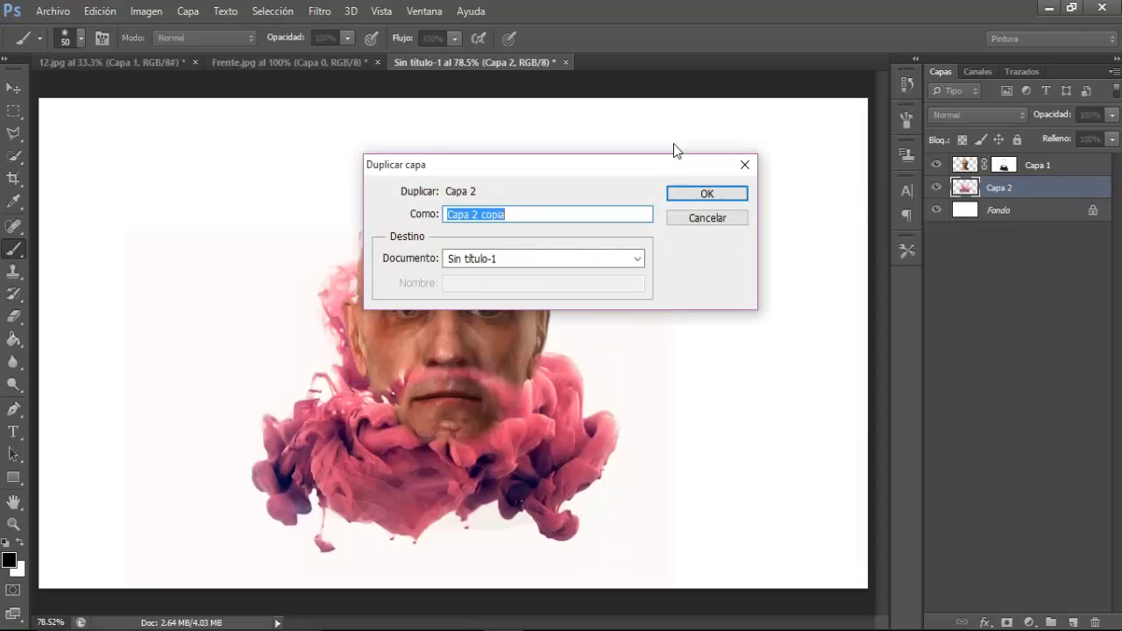
pyautogui.click(689, 194)
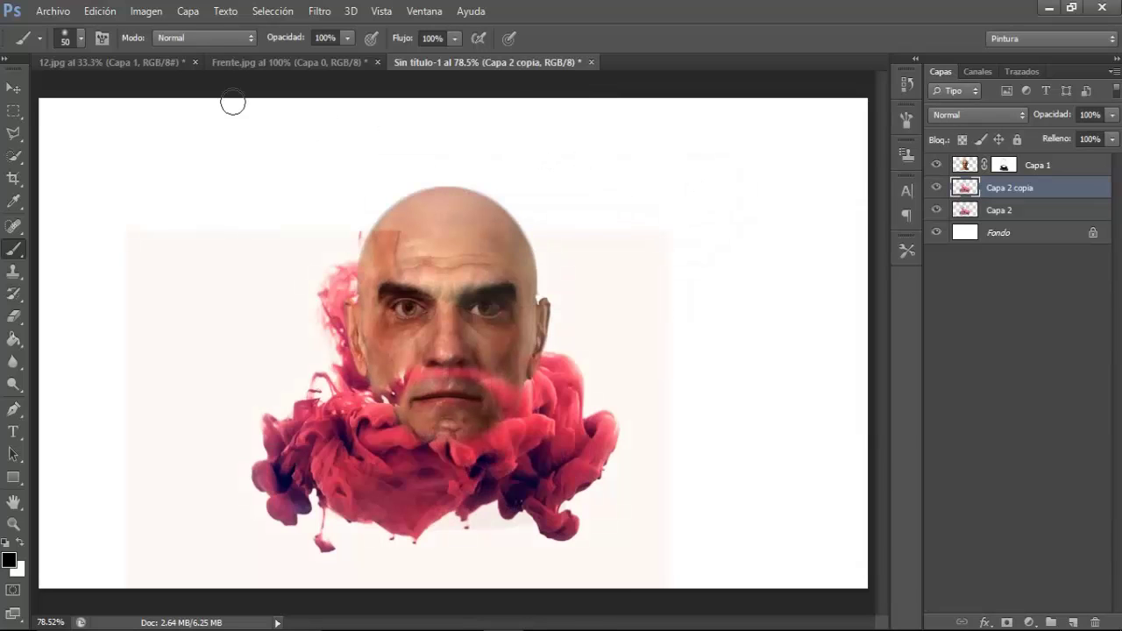
pyautogui.click(99, 12)
pyautogui.moveTo(175, 335)
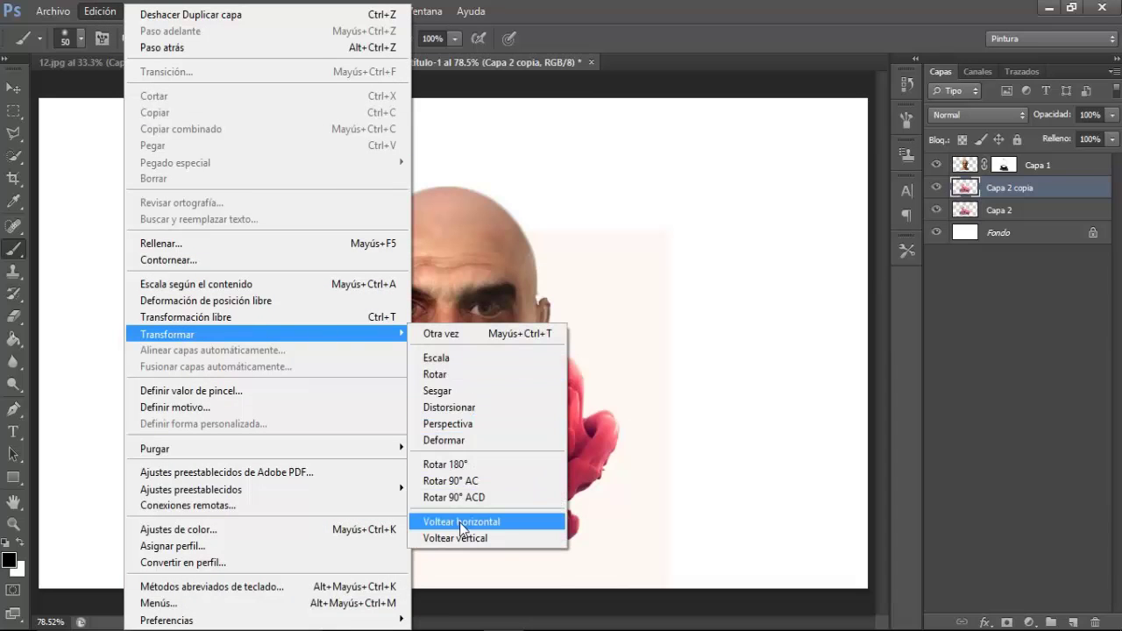
# Flip Capa 2 copia both horizontally and vertically
pyautogui.click(459, 522)
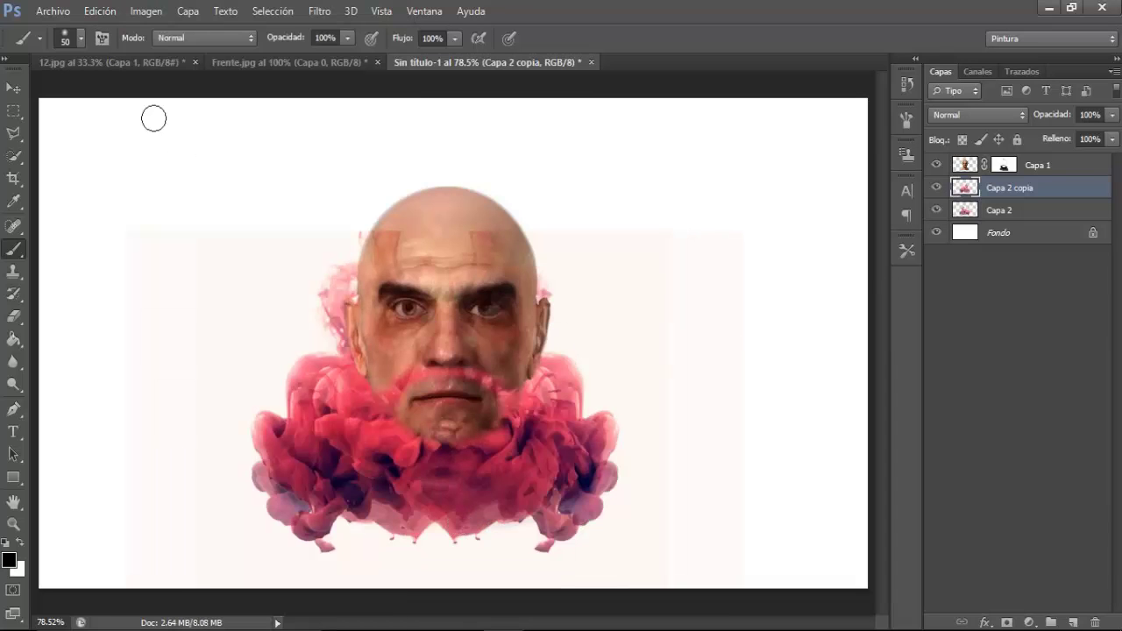
pyautogui.click(99, 11)
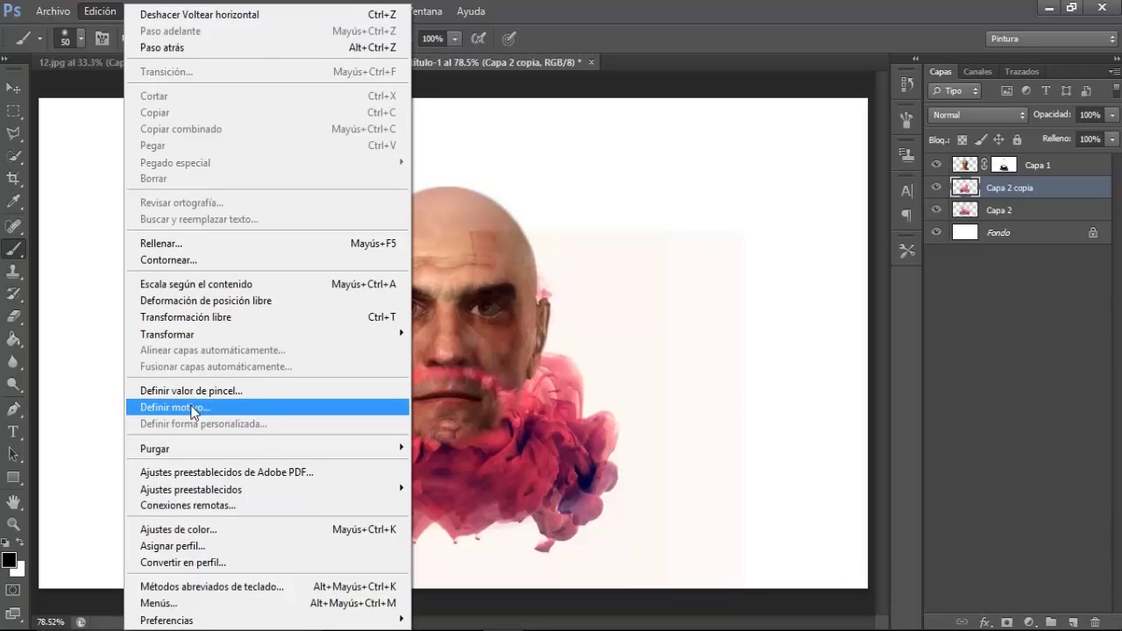
pyautogui.moveTo(167, 334)
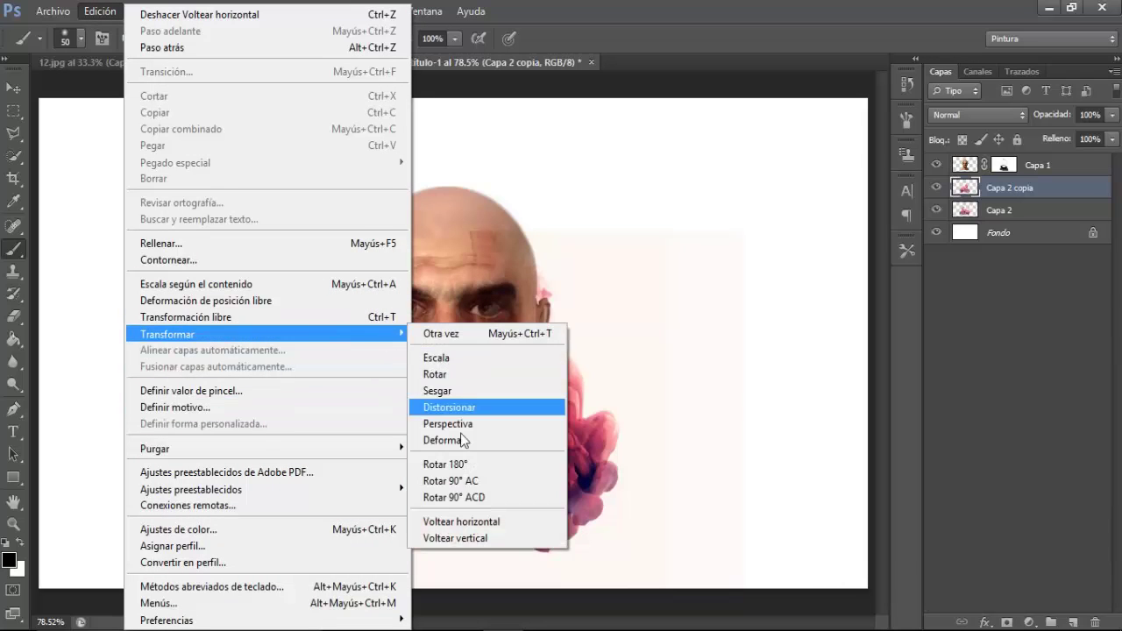
pyautogui.click(450, 539)
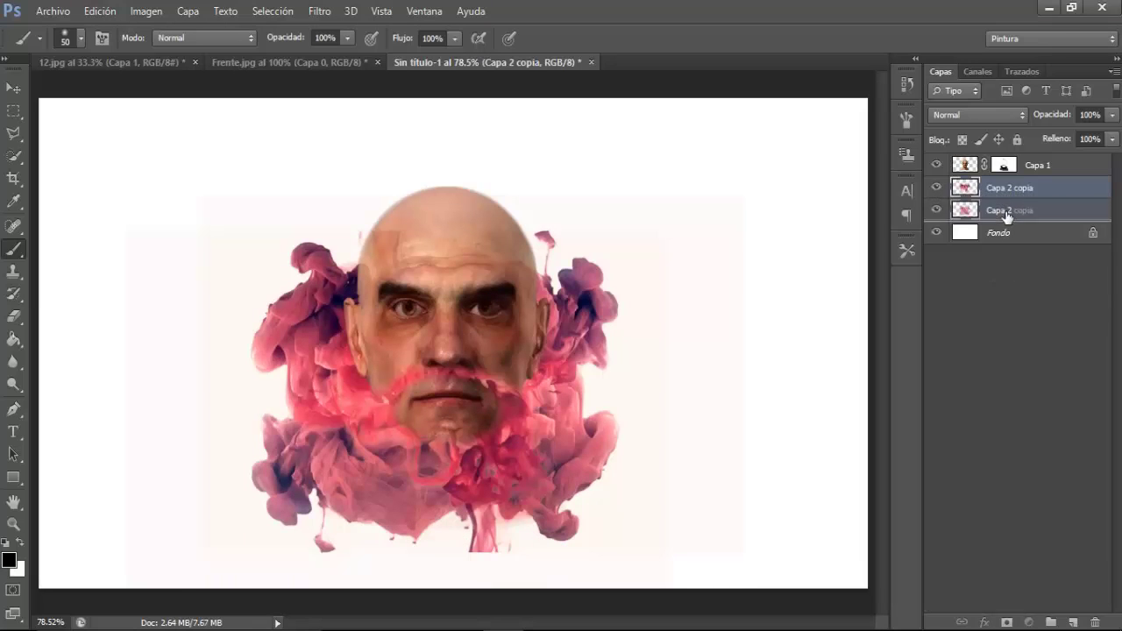
# Place Capa 2 copia beneath Capa 2 and shift it up-left of the head
pyautogui.moveTo(1009, 194); pyautogui.dragTo(1004, 219)
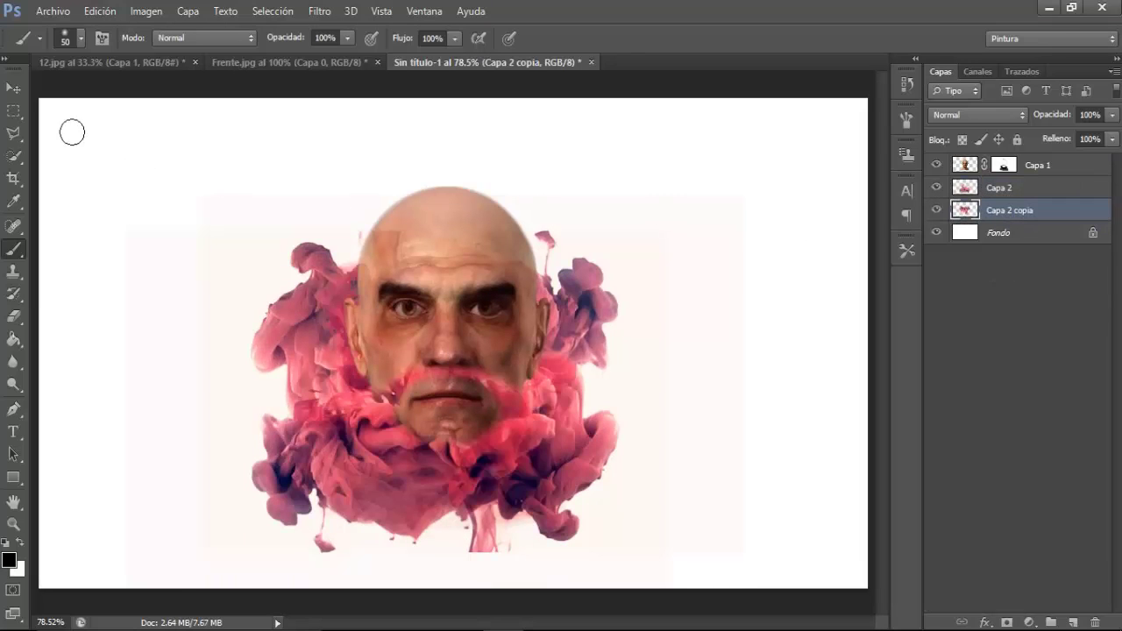
pyautogui.click(13, 87)
pyautogui.moveTo(443, 349); pyautogui.dragTo(389, 294)
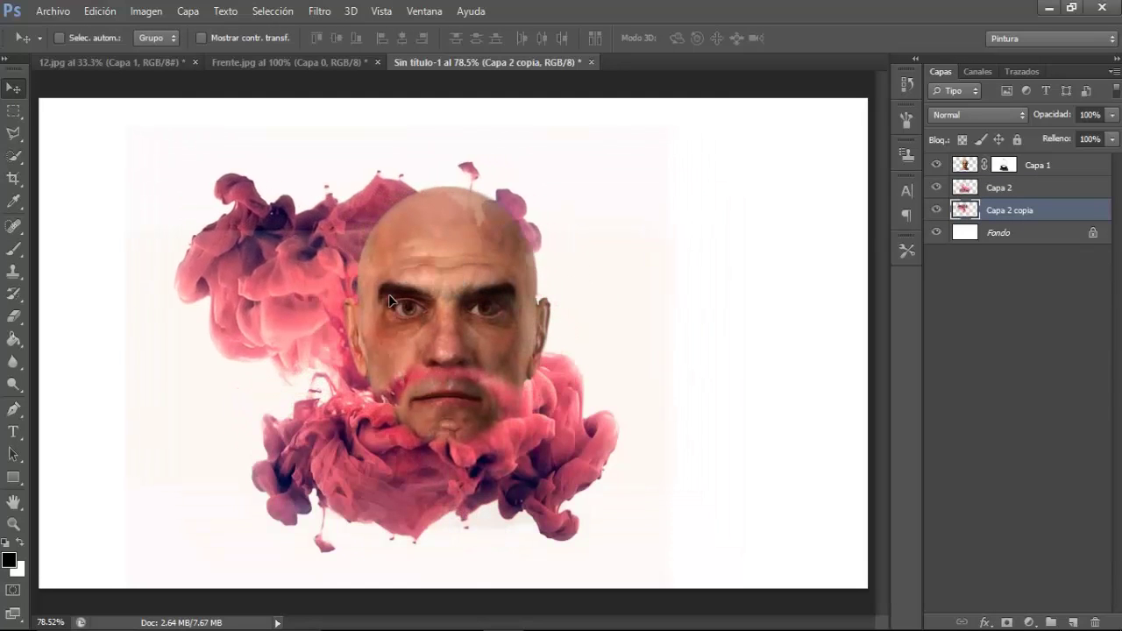
# Free-transform the copied smoke to about 75% scale, rotated about 40°, along the head's left
pyautogui.click(98, 18)
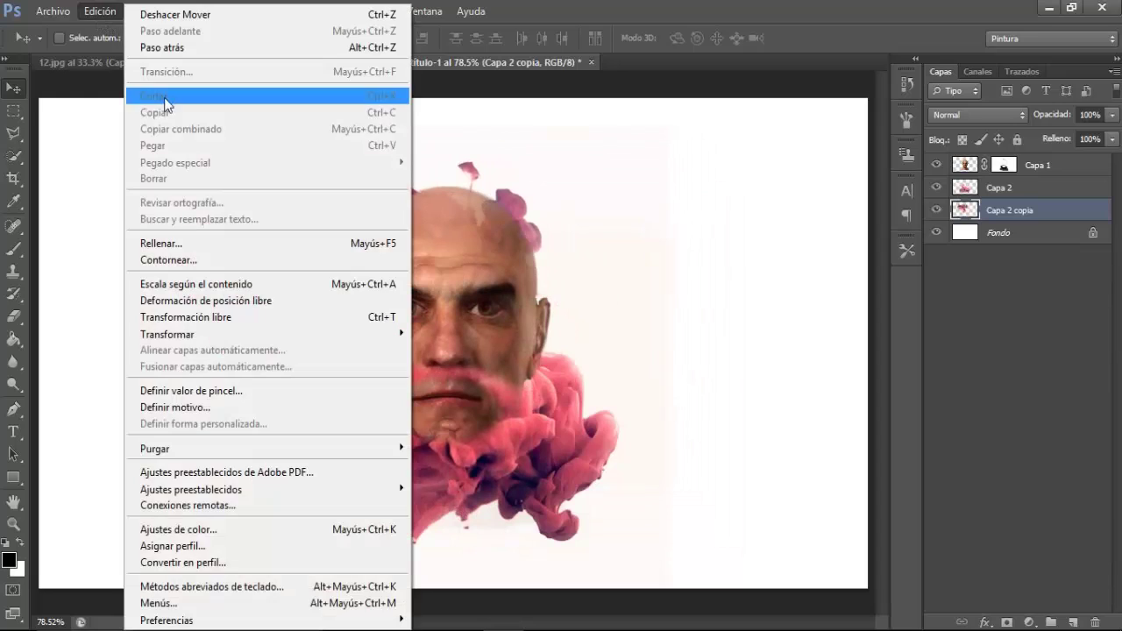
pyautogui.click(193, 317)
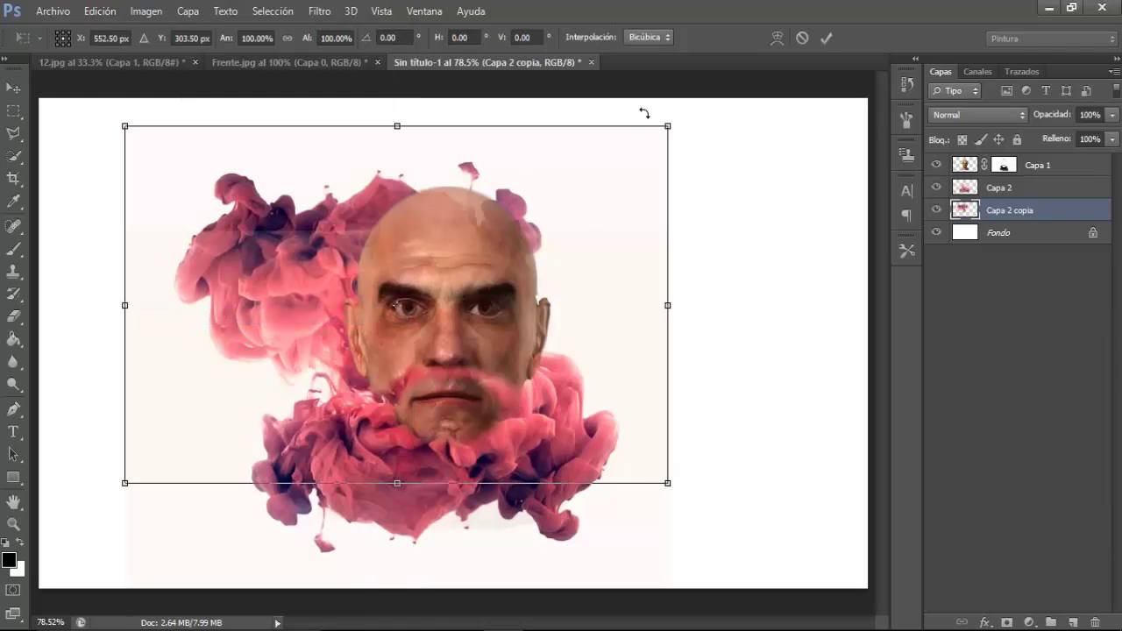
pyautogui.moveTo(669, 125)
pyautogui.mouseDown()
pyautogui.moveTo(513, 185)
pyautogui.moveTo(526, 219)
pyautogui.mouseUp()
pyautogui.moveTo(430, 324); pyautogui.dragTo(523, 251)
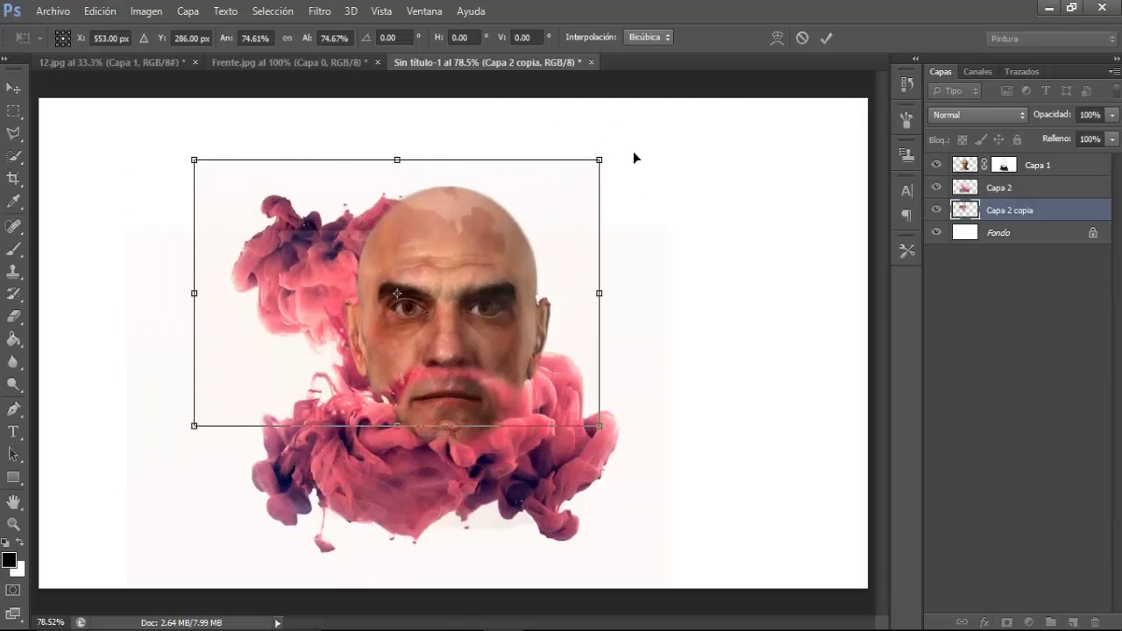
pyautogui.moveTo(633, 151)
pyautogui.mouseDown()
pyautogui.moveTo(640, 237)
pyautogui.moveTo(614, 321)
pyautogui.moveTo(564, 325)
pyautogui.mouseUp()
pyautogui.moveTo(460, 282)
pyautogui.mouseDown()
pyautogui.moveTo(495, 287)
pyautogui.moveTo(455, 271)
pyautogui.moveTo(476, 255)
pyautogui.moveTo(462, 259)
pyautogui.mouseUp()
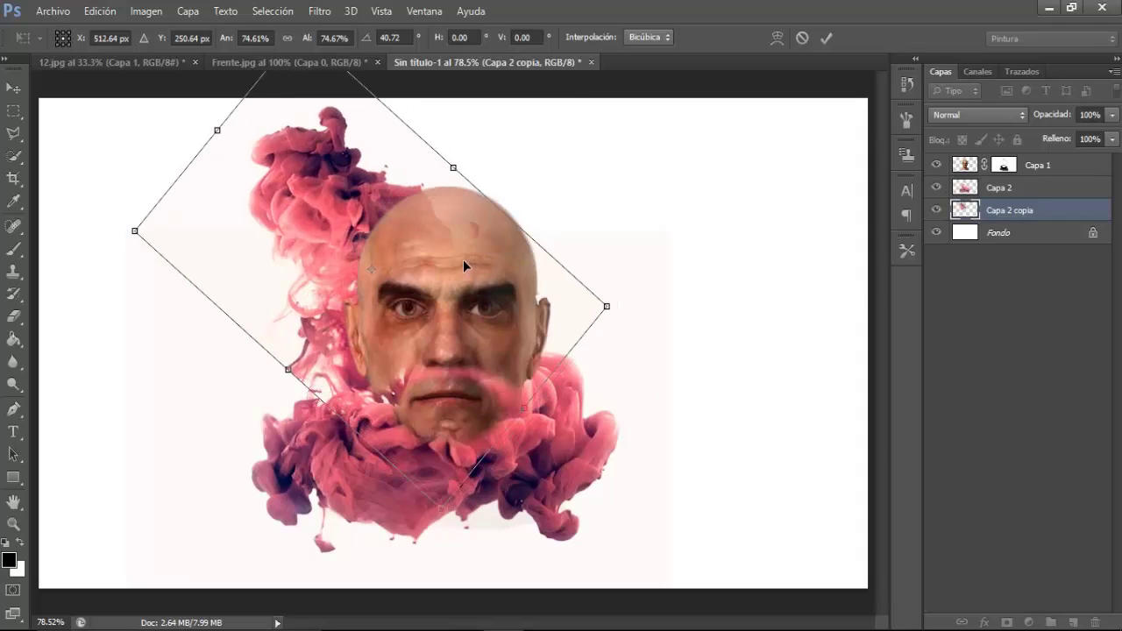
pyautogui.click(827, 42)
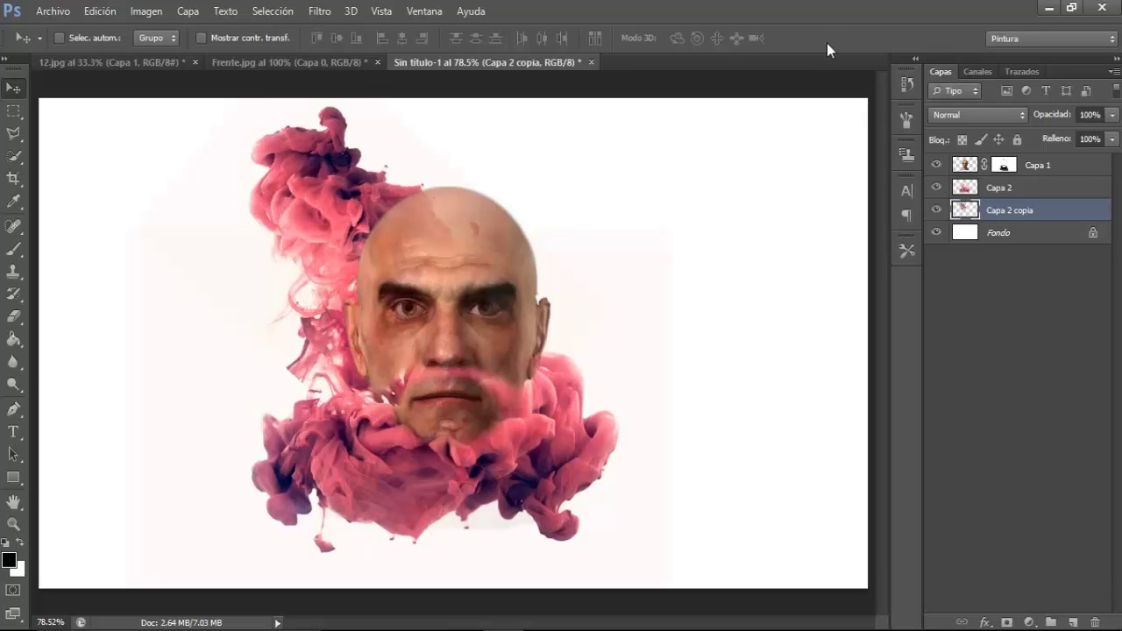
# On Capa 2, erase a strip of smoke with the Eraser, then undo it
pyautogui.click(1000, 189)
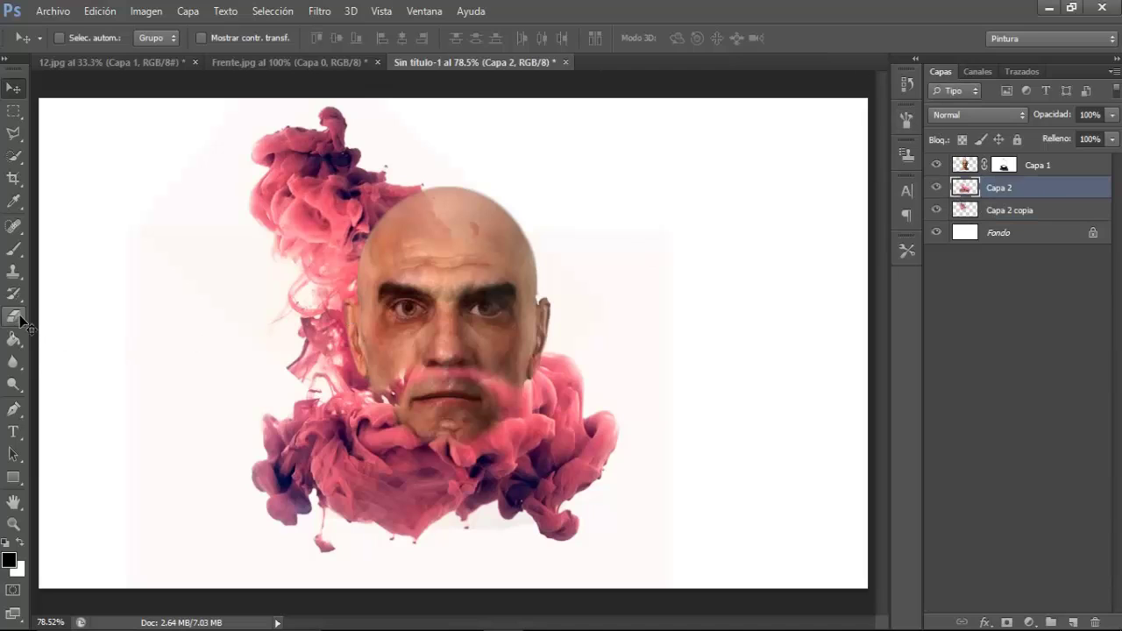
pyautogui.click(17, 317)
pyautogui.click(71, 314)
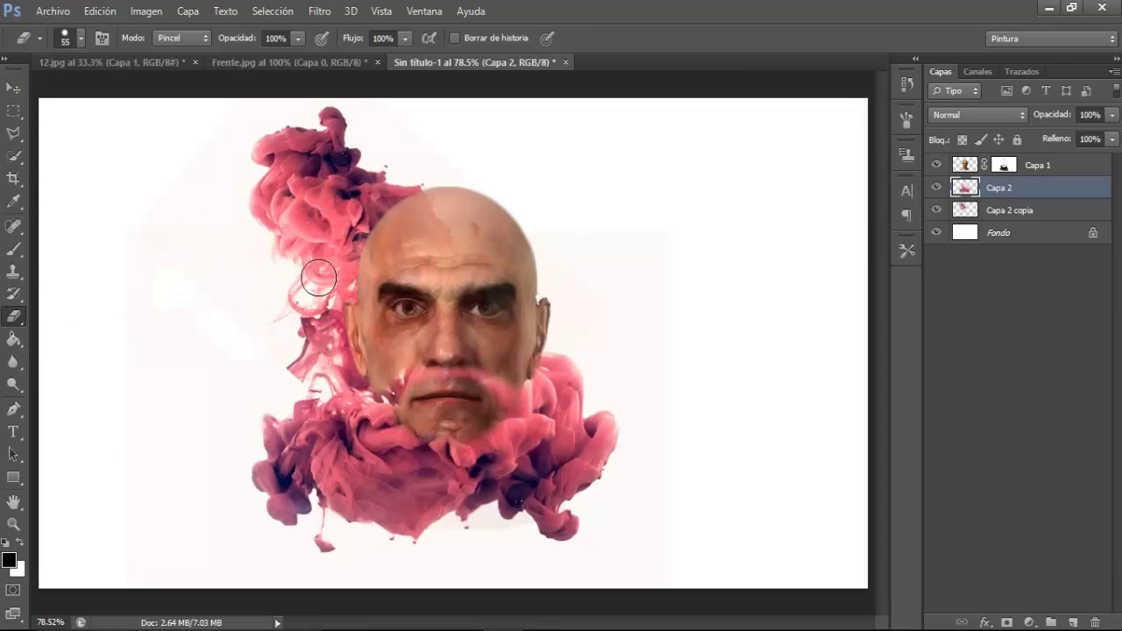
pyautogui.hotkey('ctrl', 'alt', 'z')
pyautogui.moveTo(309, 394); pyautogui.dragTo(303, 463)
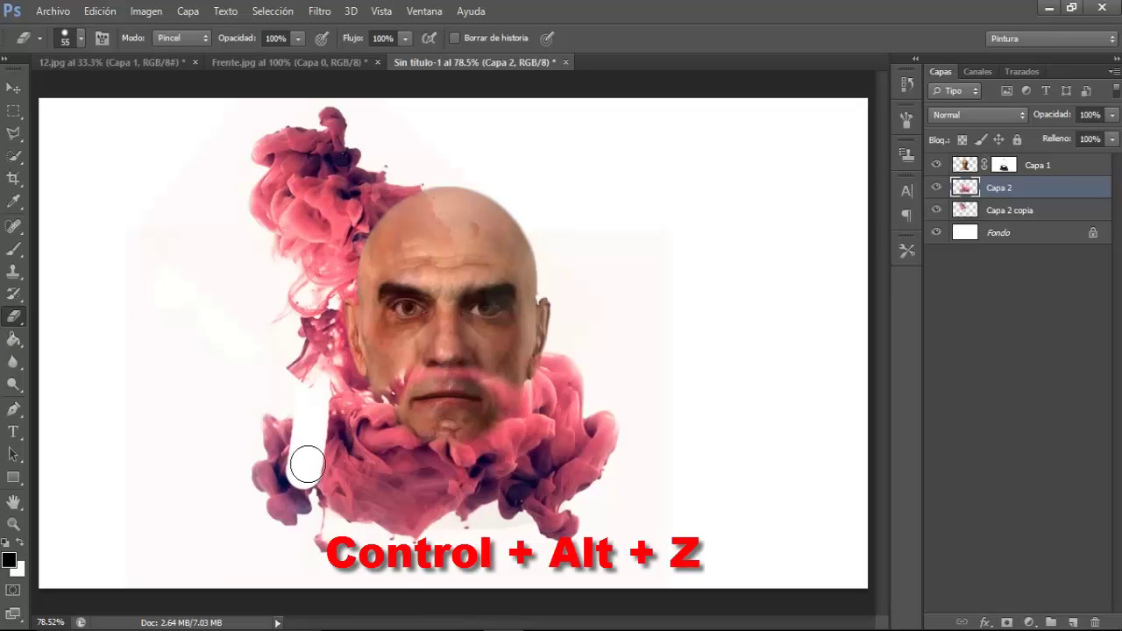
pyautogui.hotkey('ctrl', 'alt', 'z')
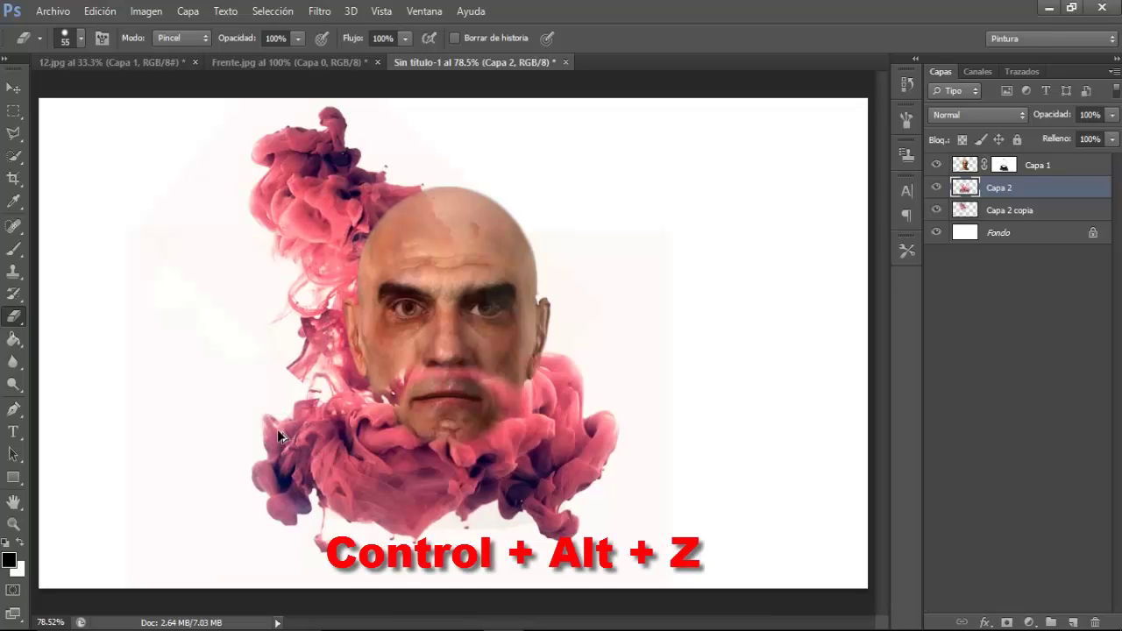
# With a 119 px eraser, erase faint haze on Capa 2 copia's right side
pyautogui.moveTo(279, 436); pyautogui.dragTo(318, 347)
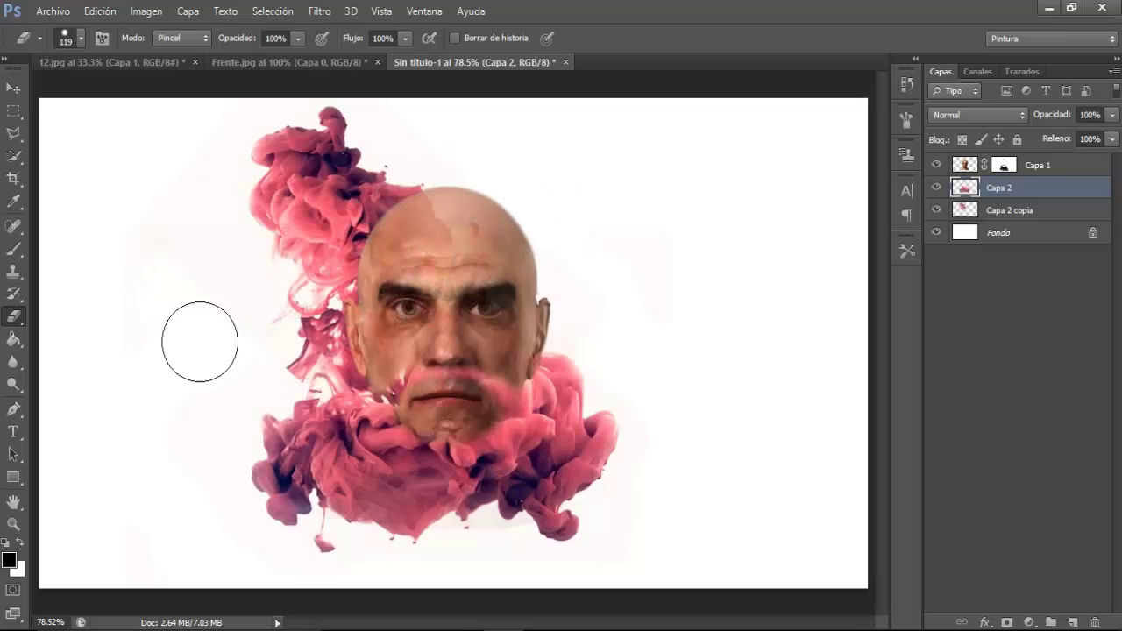
pyautogui.click(1006, 217)
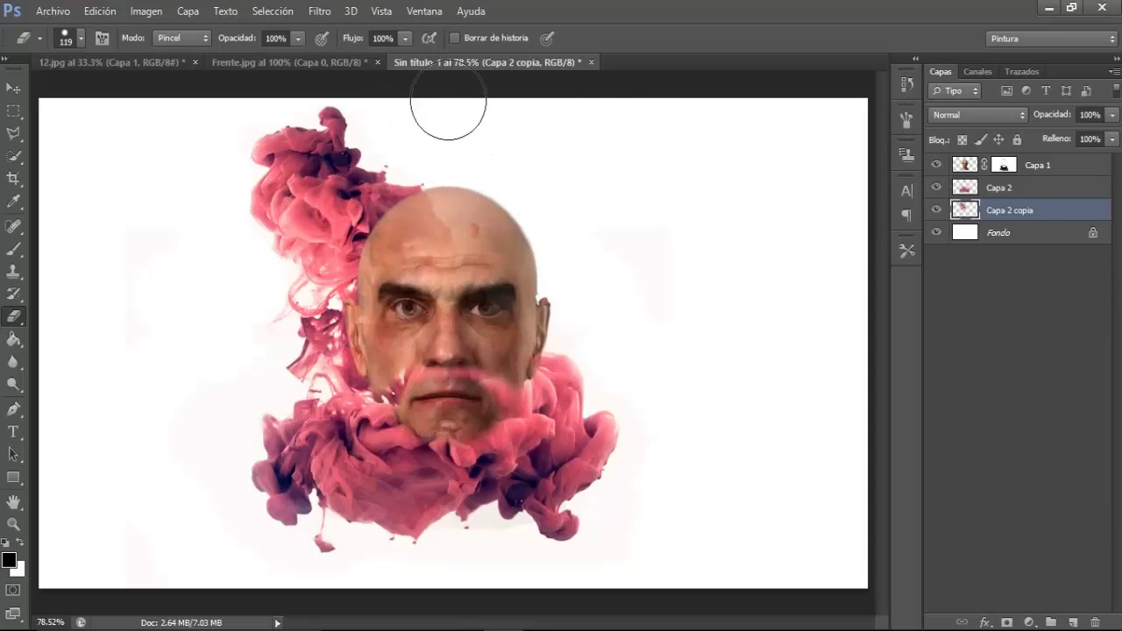
pyautogui.moveTo(797, 393); pyautogui.dragTo(763, 391)
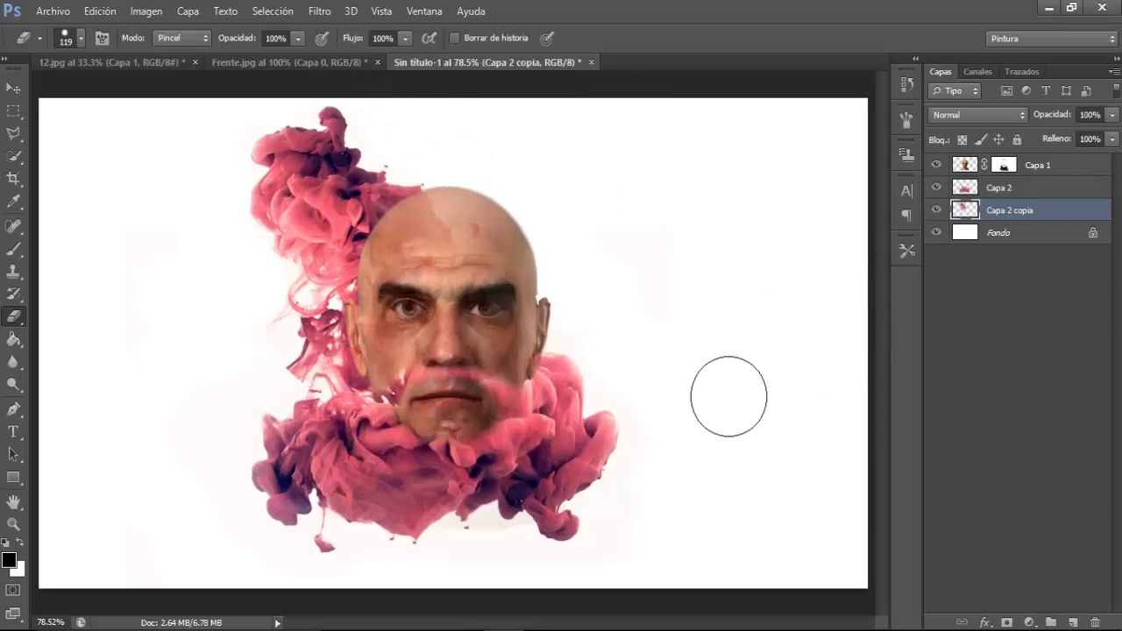
# On Capa 1's mask, set up the Brush at 88% opacity with Transfer enabled
pyautogui.click(1004, 166)
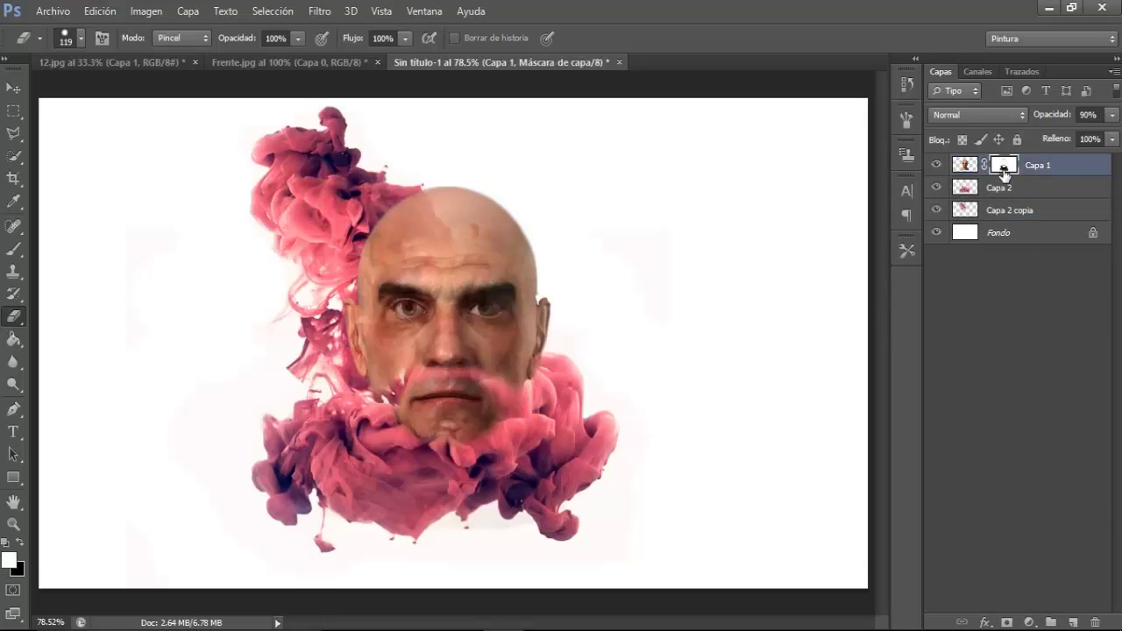
pyautogui.click(15, 249)
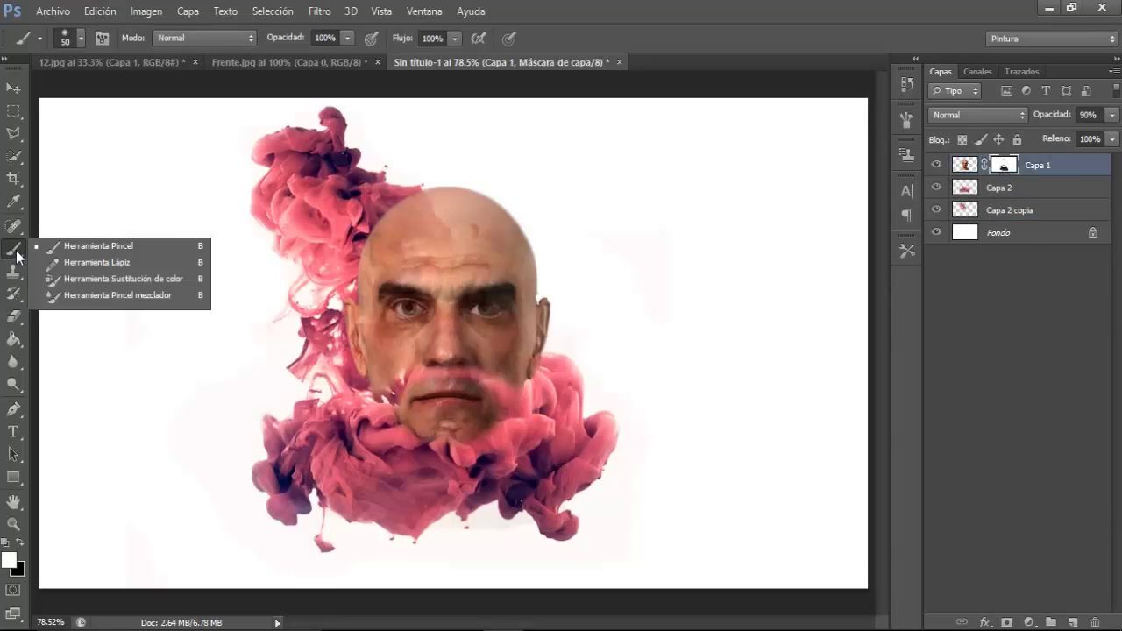
pyautogui.click(83, 246)
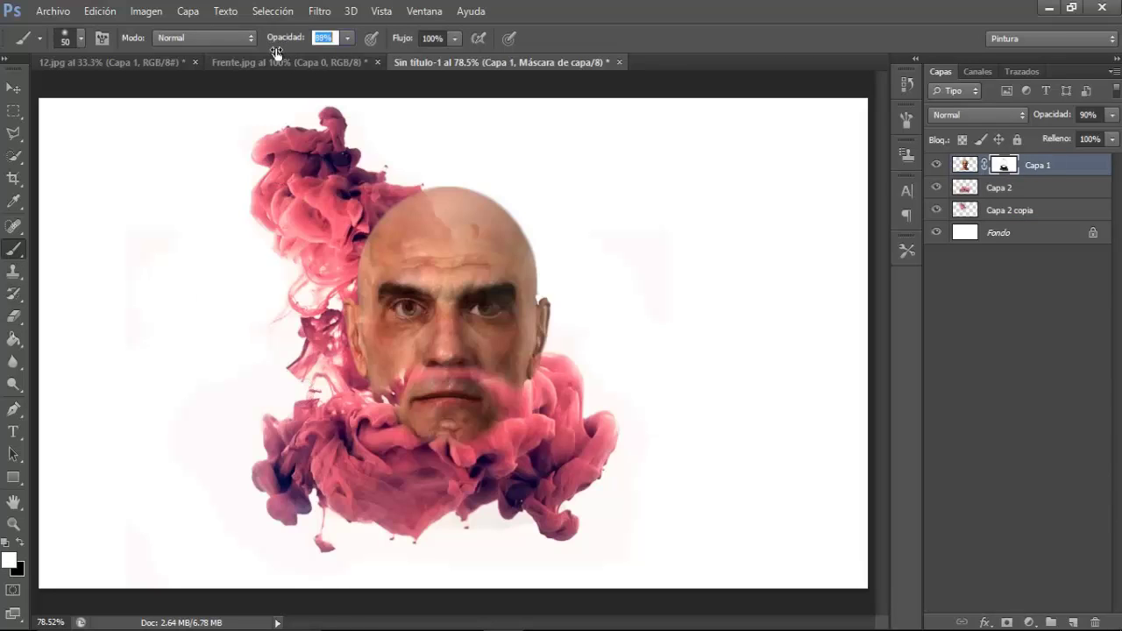
pyautogui.write('88')
pyautogui.click(102, 38)
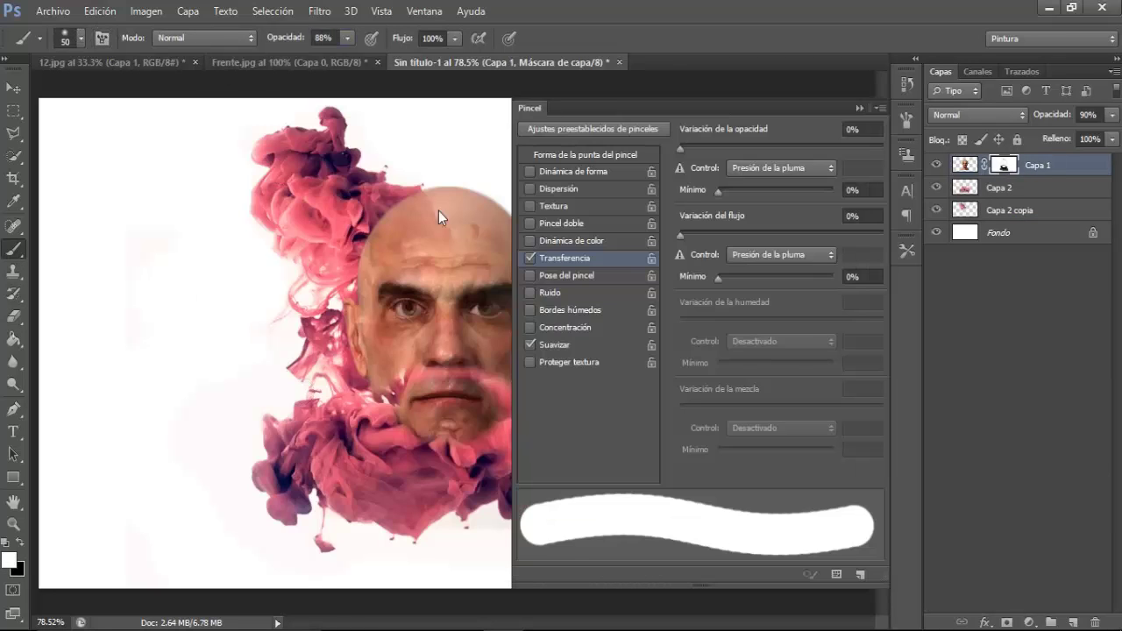
pyautogui.click(564, 260)
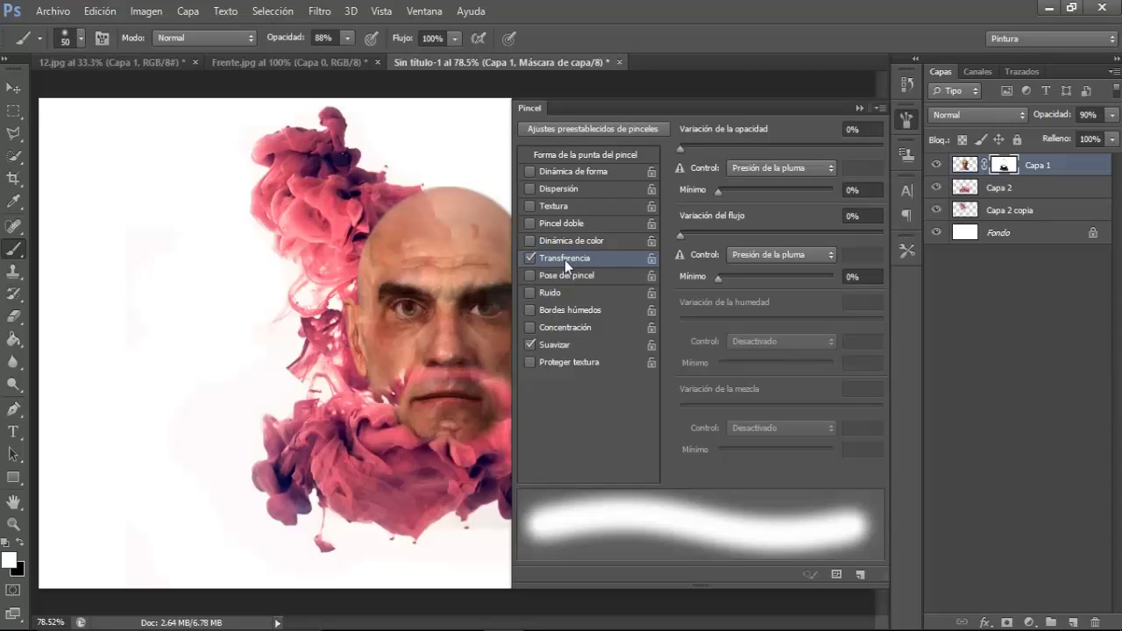
pyautogui.click(858, 109)
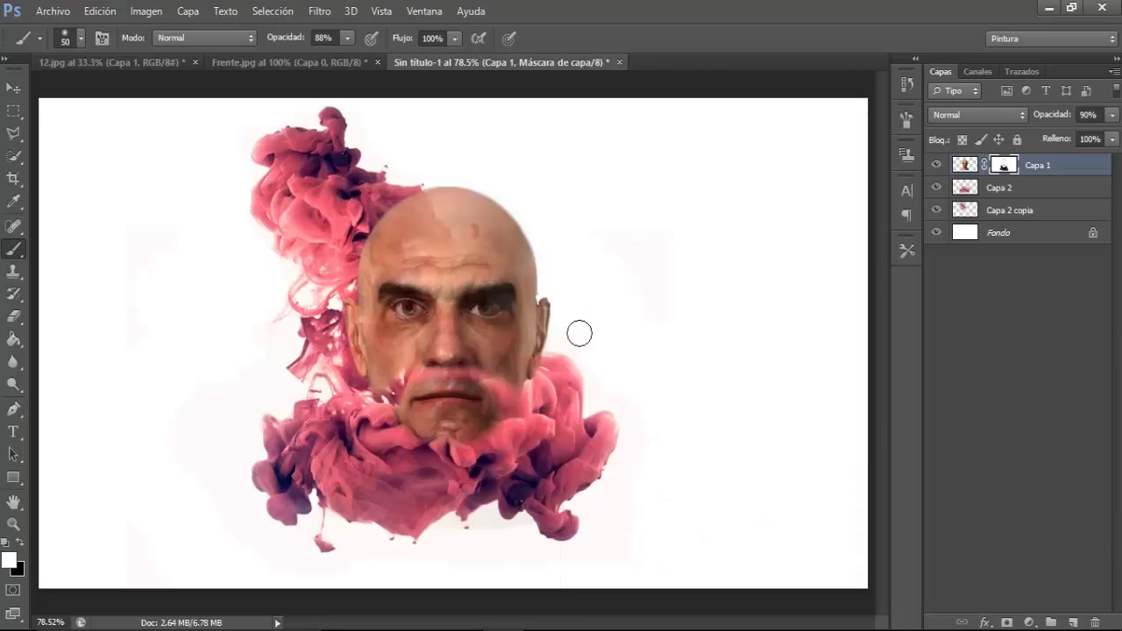
# With an 80 px brush, mask out the face's left edge, ear and part of the right cheek
pyautogui.moveTo(343, 393); pyautogui.dragTo(353, 391)
pyautogui.moveTo(363, 377)
pyautogui.mouseDown()
pyautogui.moveTo(349, 333)
pyautogui.moveTo(351, 254)
pyautogui.moveTo(391, 198)
pyautogui.moveTo(421, 187)
pyautogui.mouseUp()
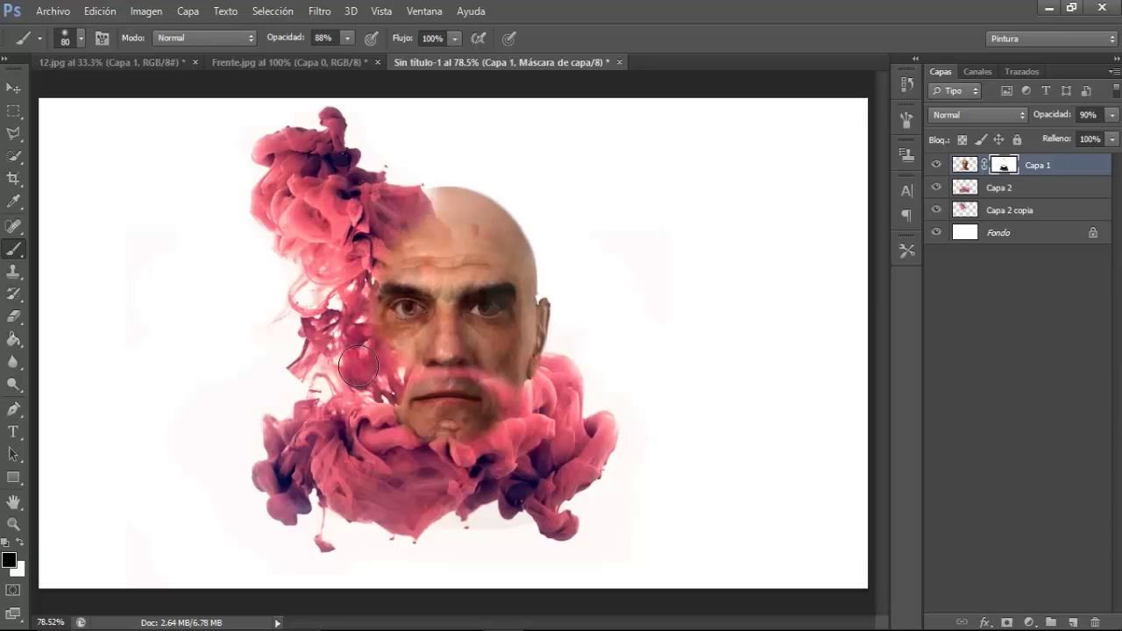
pyautogui.click(19, 542)
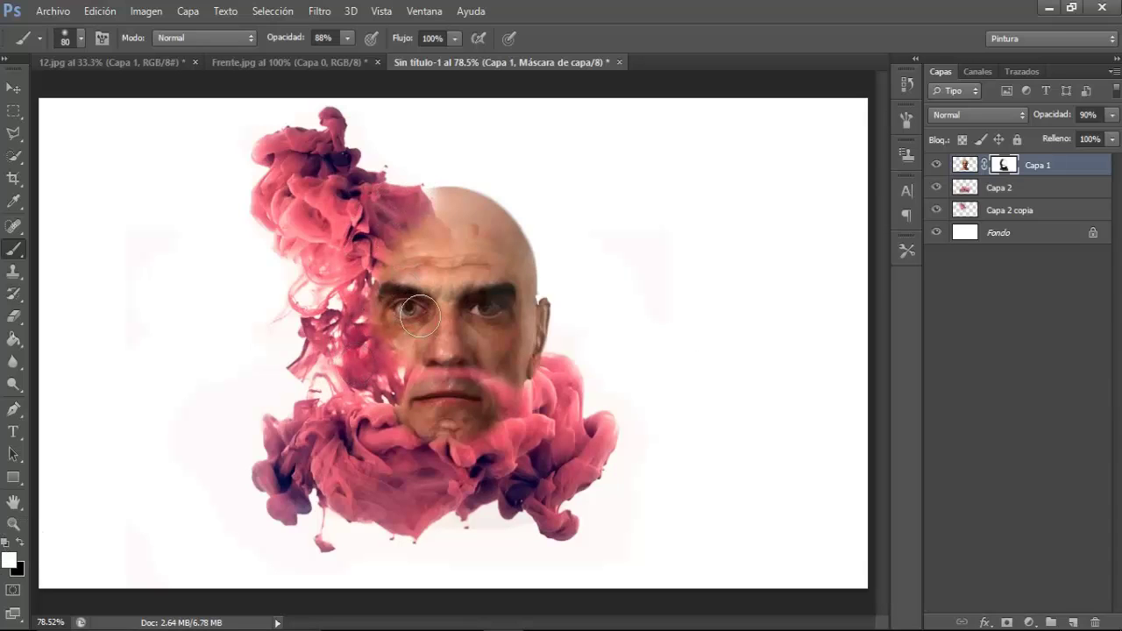
pyautogui.moveTo(526, 390); pyautogui.dragTo(490, 362)
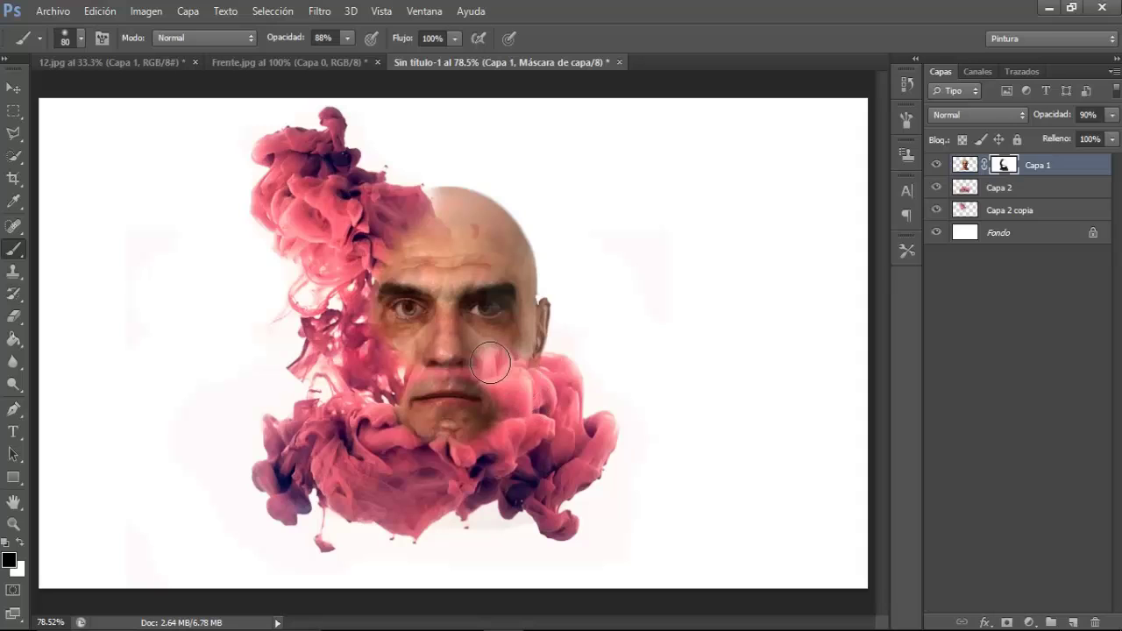
pyautogui.click(1017, 216)
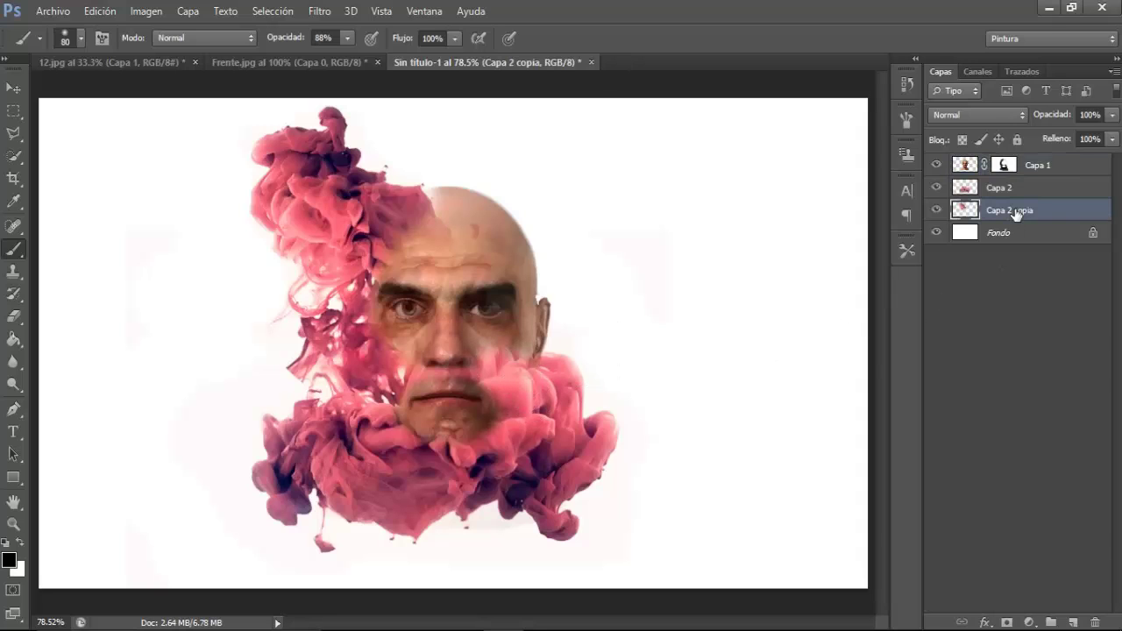
# Duplicate the smoke as Capa 2 copia 2, flip it horizontally, and move it right
pyautogui.rightClick(1015, 212)
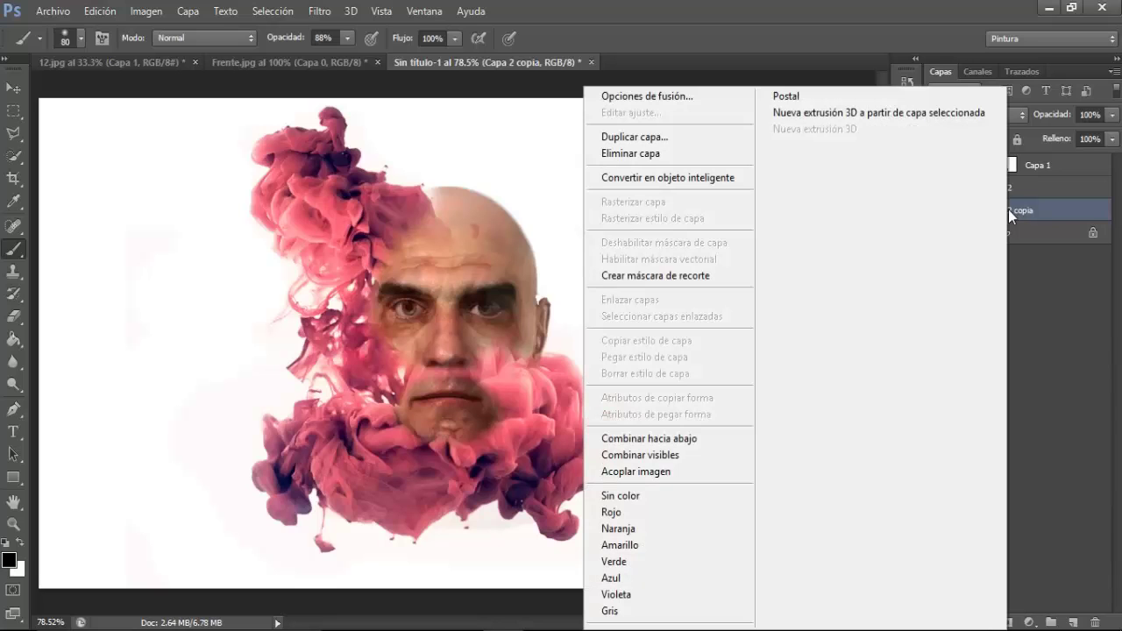
pyautogui.click(659, 138)
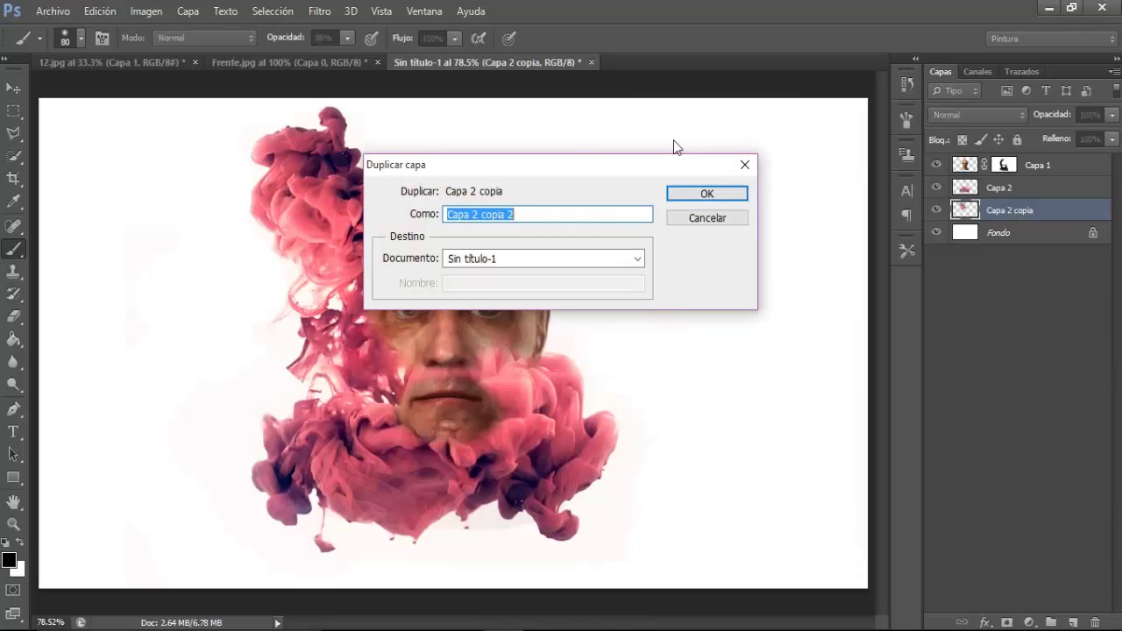
pyautogui.click(685, 190)
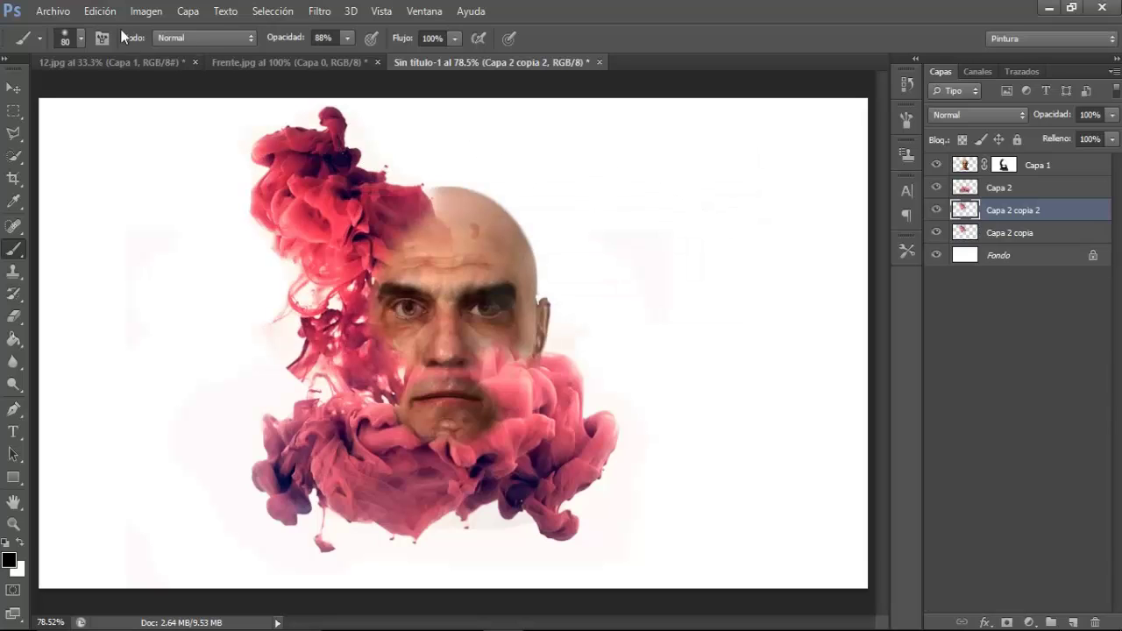
pyautogui.click(100, 11)
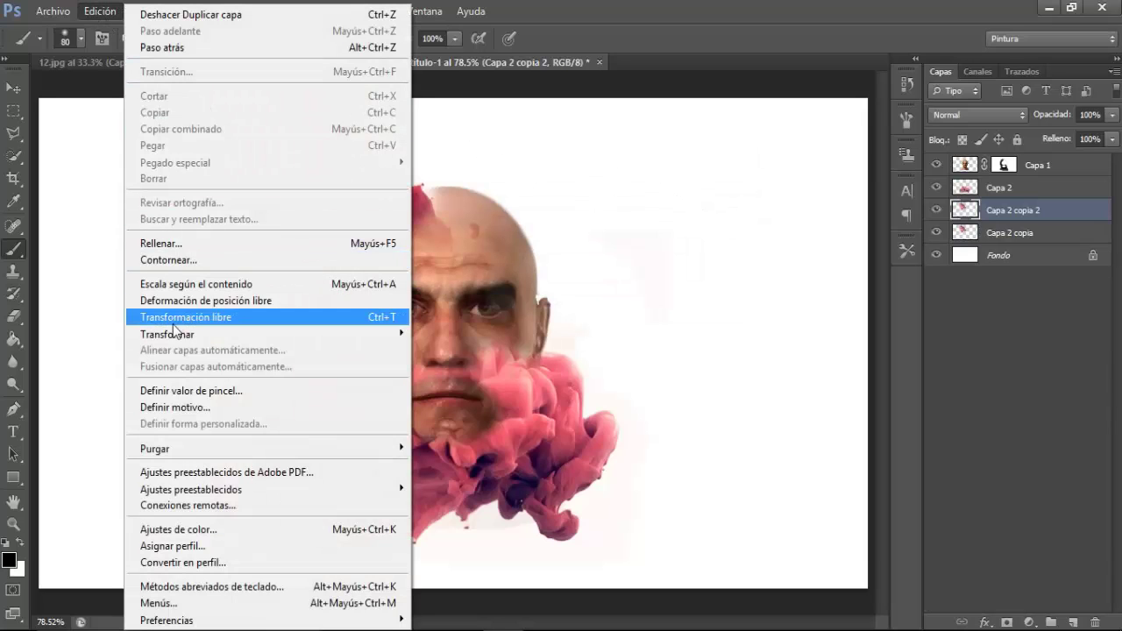
pyautogui.moveTo(167, 334)
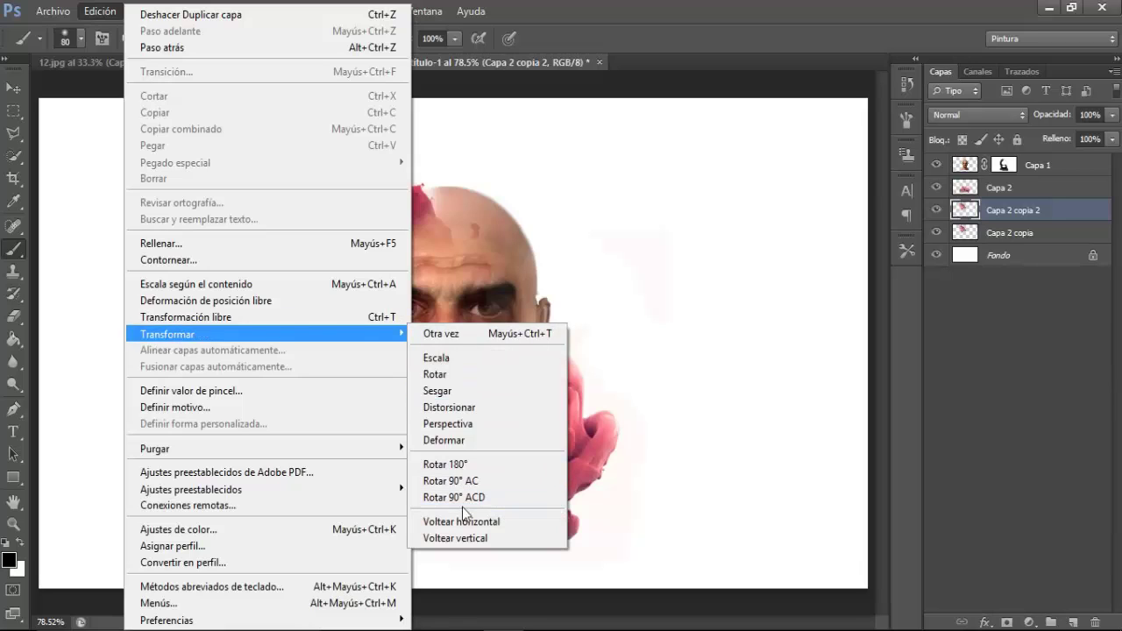
pyautogui.click(462, 521)
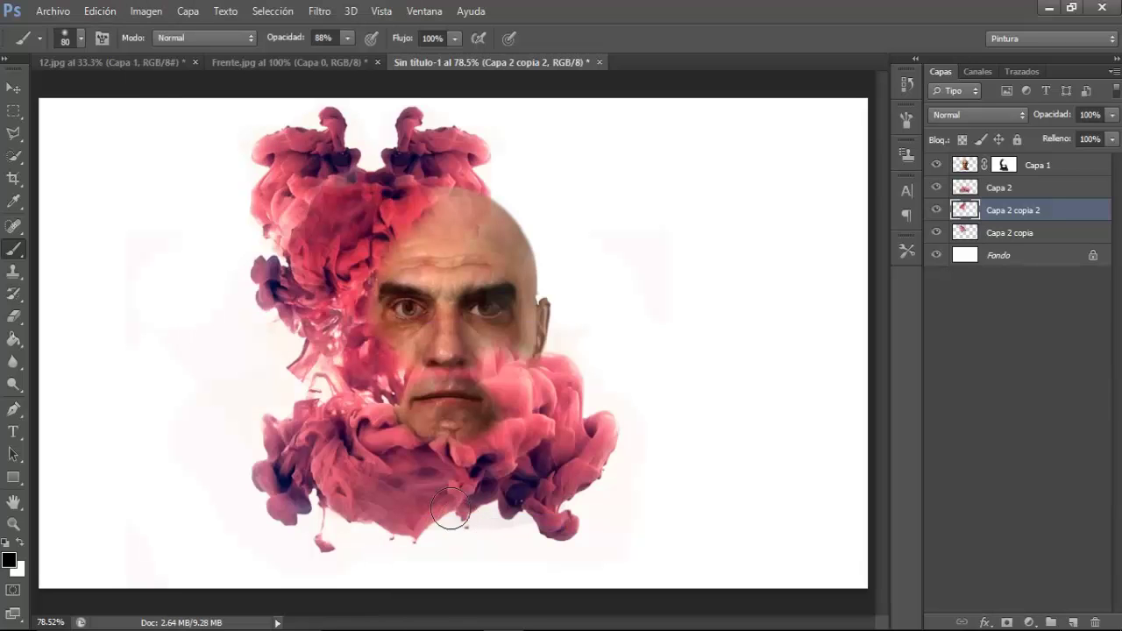
pyautogui.click(13, 88)
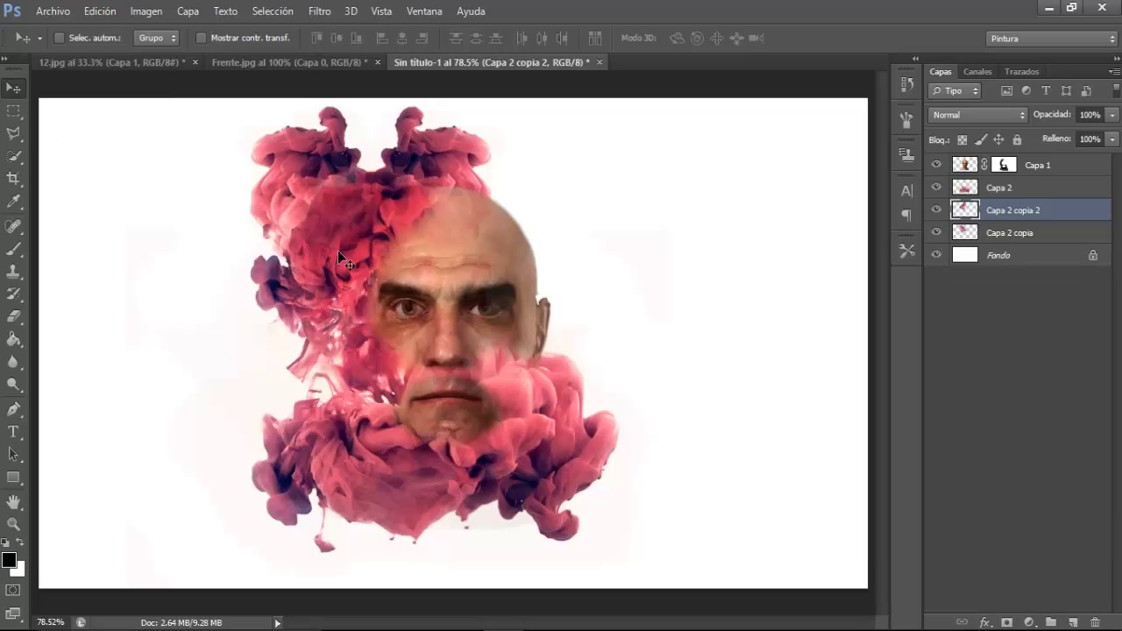
pyautogui.moveTo(338, 252); pyautogui.dragTo(474, 246)
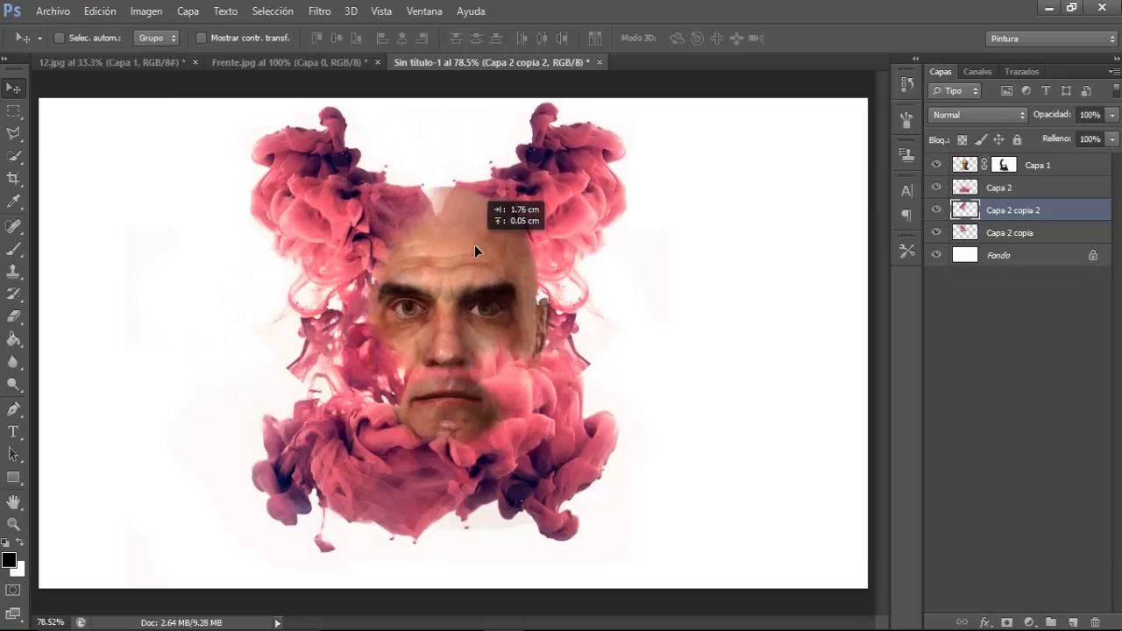
pyautogui.moveTo(474, 250)
pyautogui.mouseDown()
pyautogui.moveTo(452, 252)
pyautogui.moveTo(468, 262)
pyautogui.mouseUp()
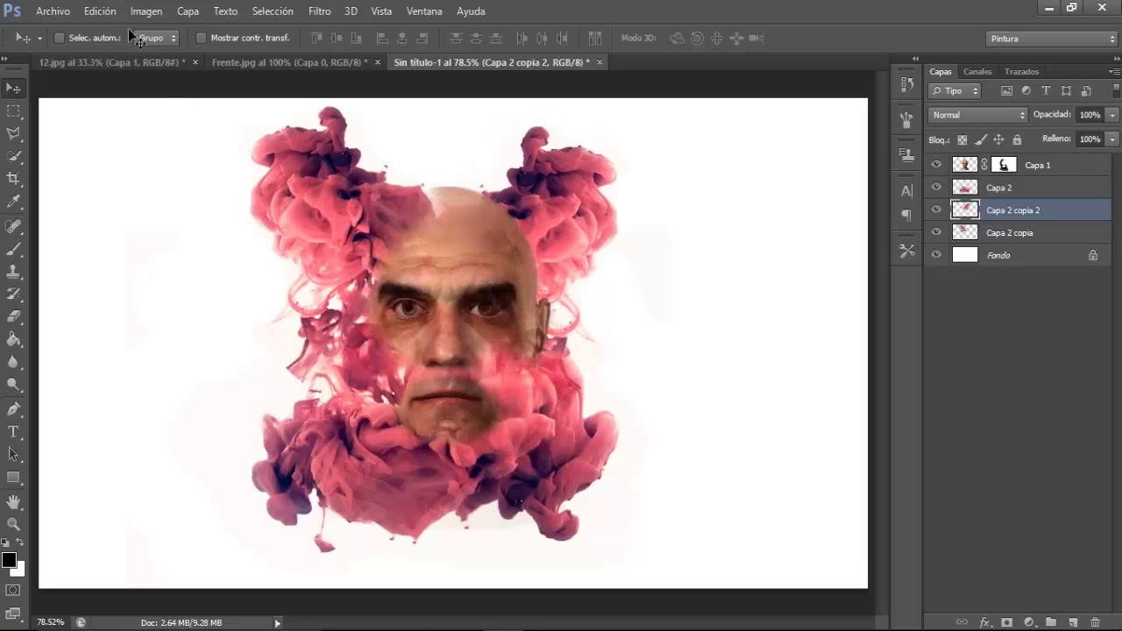
# Free-transform the mirrored smoke to about 106% scale and reposition it
pyautogui.click(100, 11)
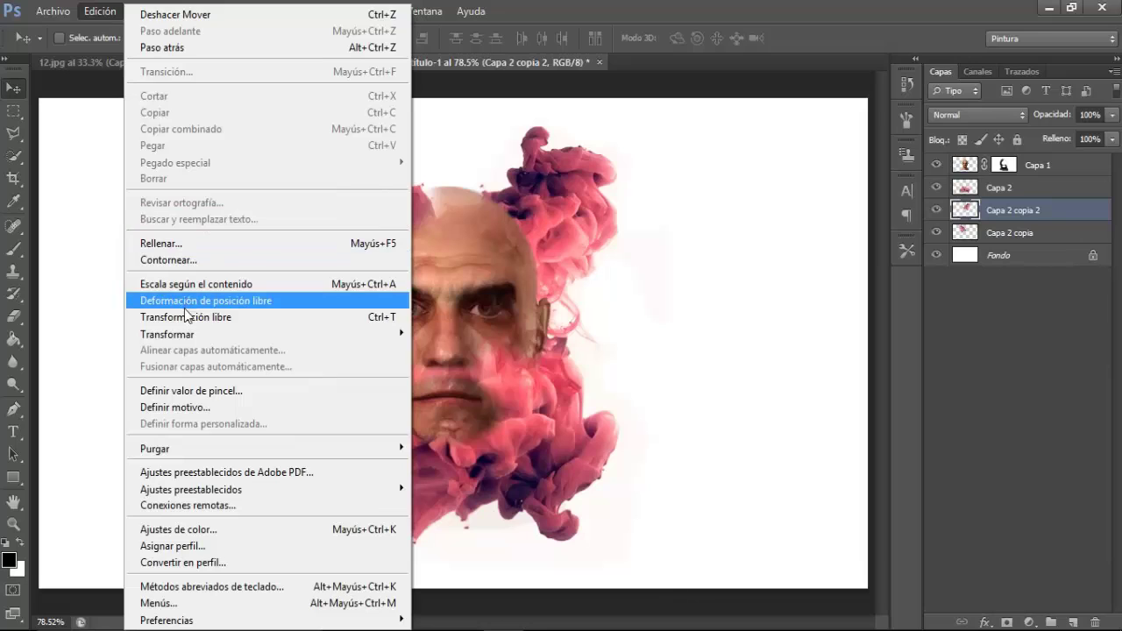
pyautogui.click(187, 317)
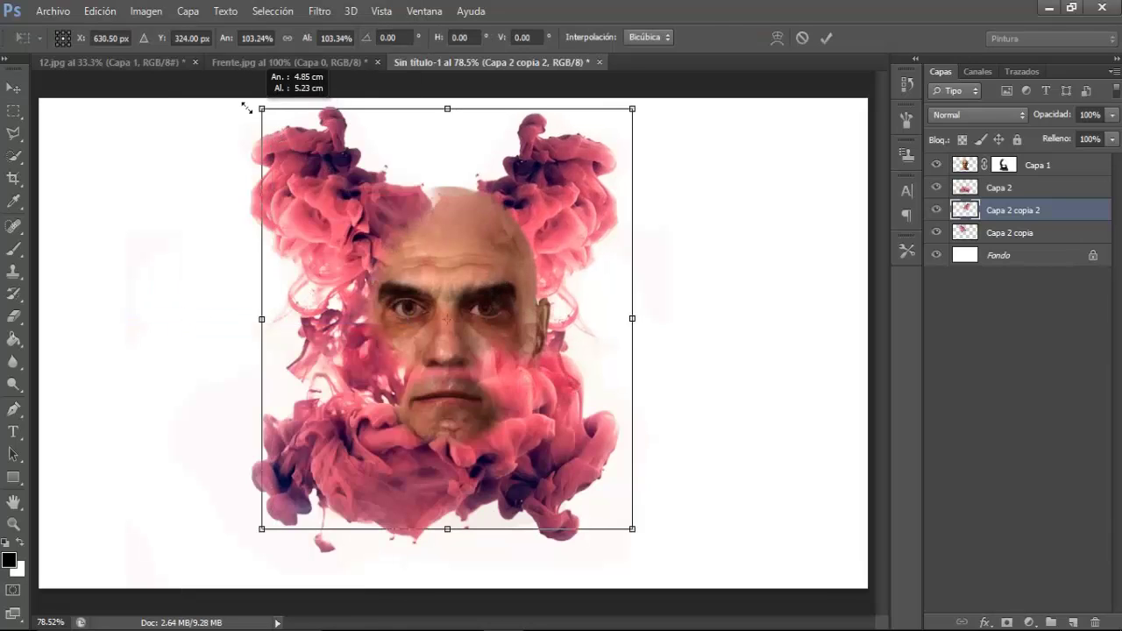
pyautogui.moveTo(268, 120); pyautogui.dragTo(243, 106)
pyautogui.moveTo(479, 198)
pyautogui.mouseDown()
pyautogui.moveTo(493, 218)
pyautogui.moveTo(516, 213)
pyautogui.moveTo(509, 239)
pyautogui.moveTo(530, 224)
pyautogui.mouseUp()
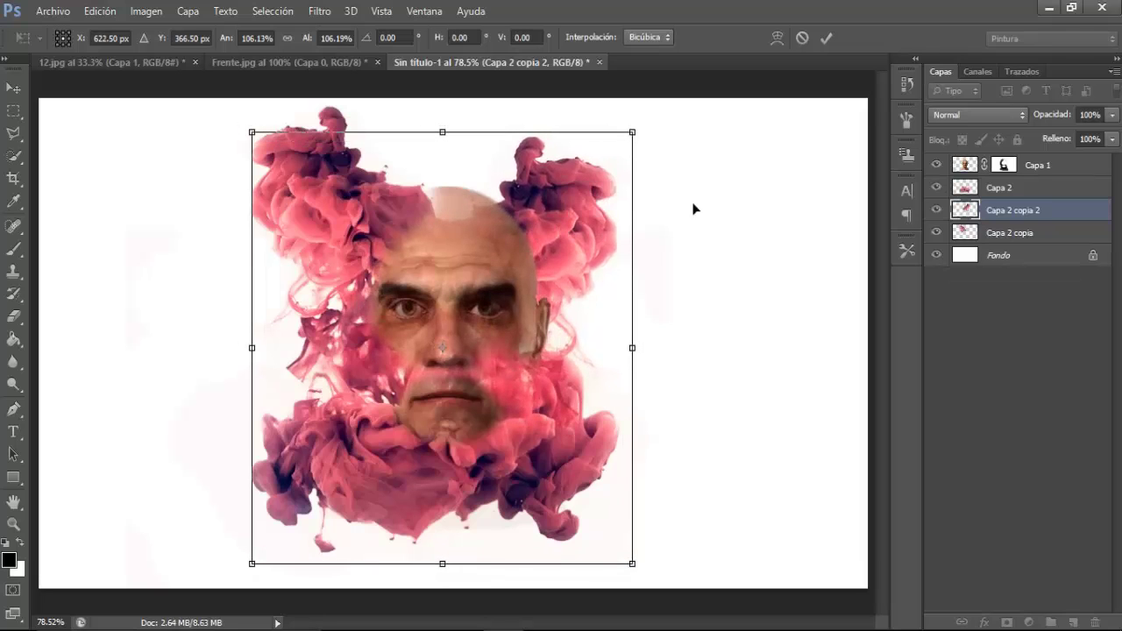
pyautogui.click(825, 37)
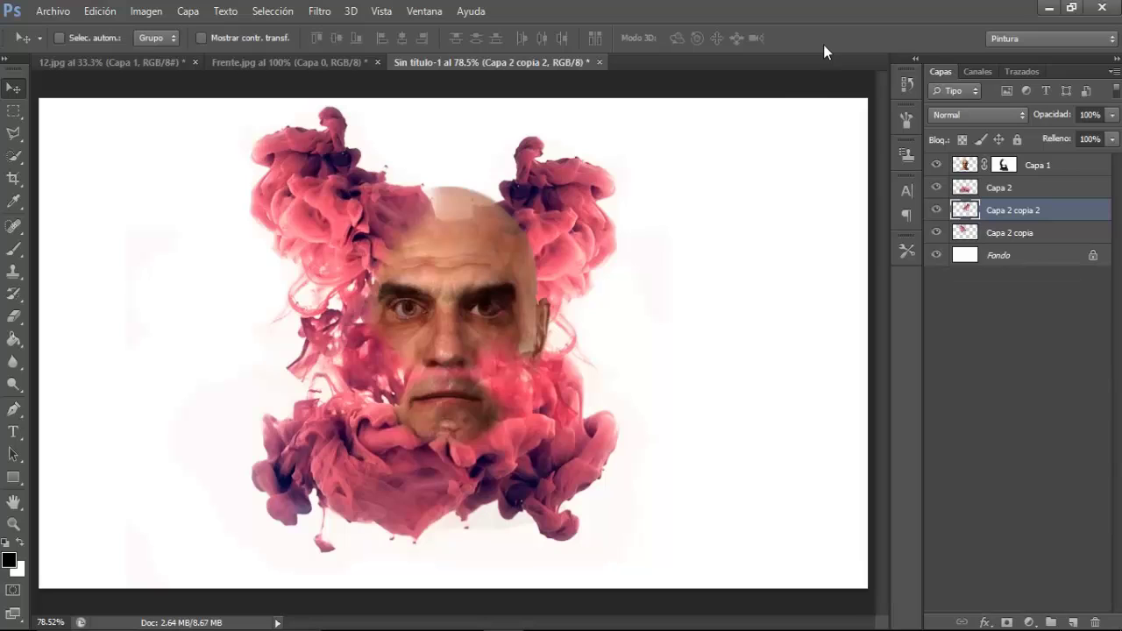
pyautogui.click(1005, 165)
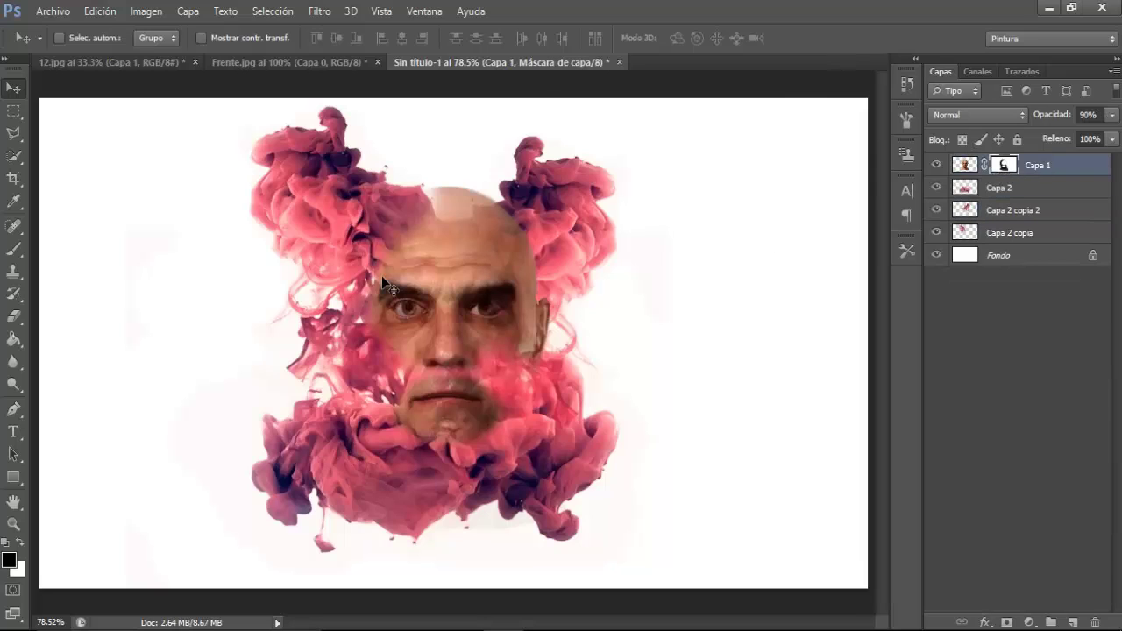
# On Capa 1's mask, paint black over head top, nose and cheek; restore forehead and right eye in white
pyautogui.click(15, 249)
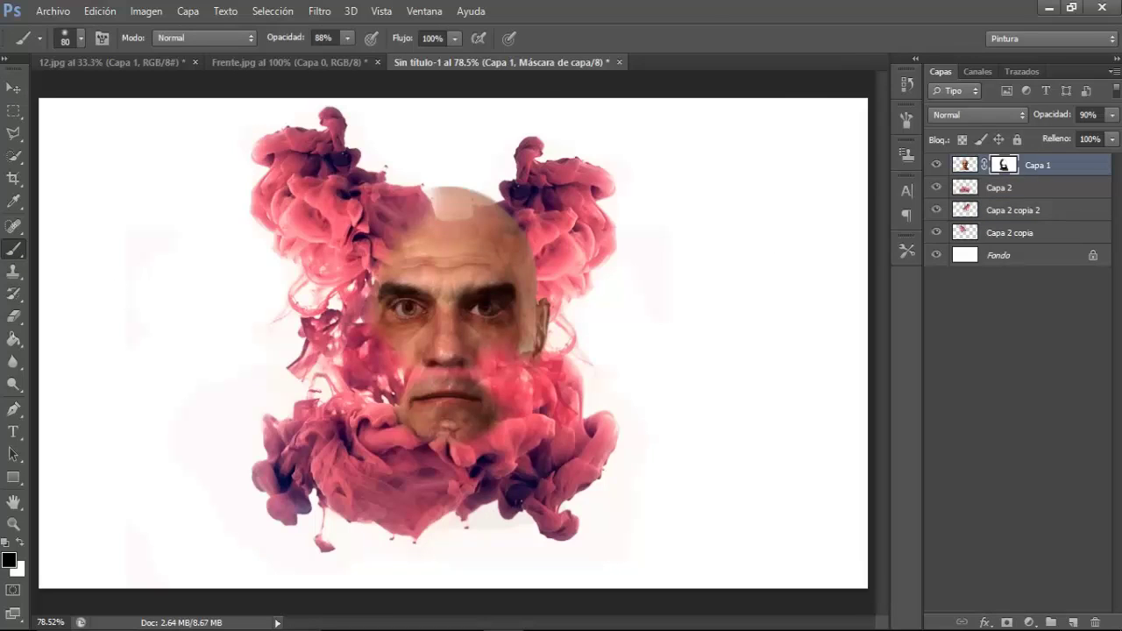
pyautogui.moveTo(407, 184)
pyautogui.mouseDown()
pyautogui.moveTo(466, 190)
pyautogui.moveTo(456, 201)
pyautogui.moveTo(513, 228)
pyautogui.moveTo(541, 265)
pyautogui.moveTo(544, 337)
pyautogui.moveTo(495, 232)
pyautogui.moveTo(377, 237)
pyautogui.moveTo(404, 235)
pyautogui.mouseUp()
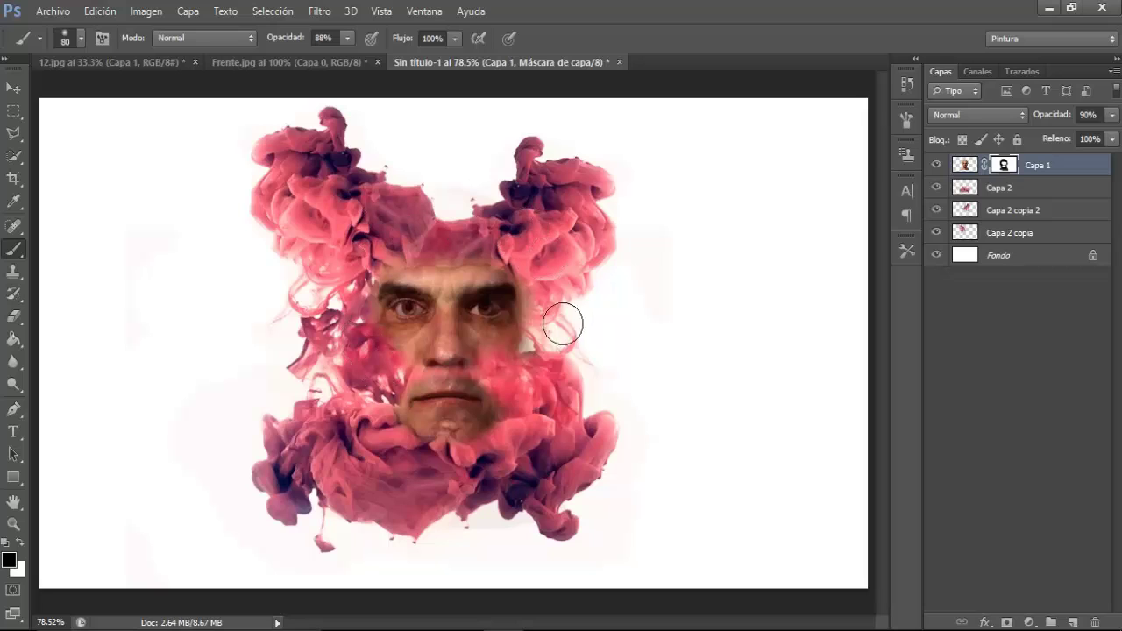
pyautogui.press('x')
pyautogui.moveTo(444, 313)
pyautogui.mouseDown()
pyautogui.moveTo(497, 304)
pyautogui.moveTo(399, 243)
pyautogui.moveTo(401, 313)
pyautogui.mouseUp()
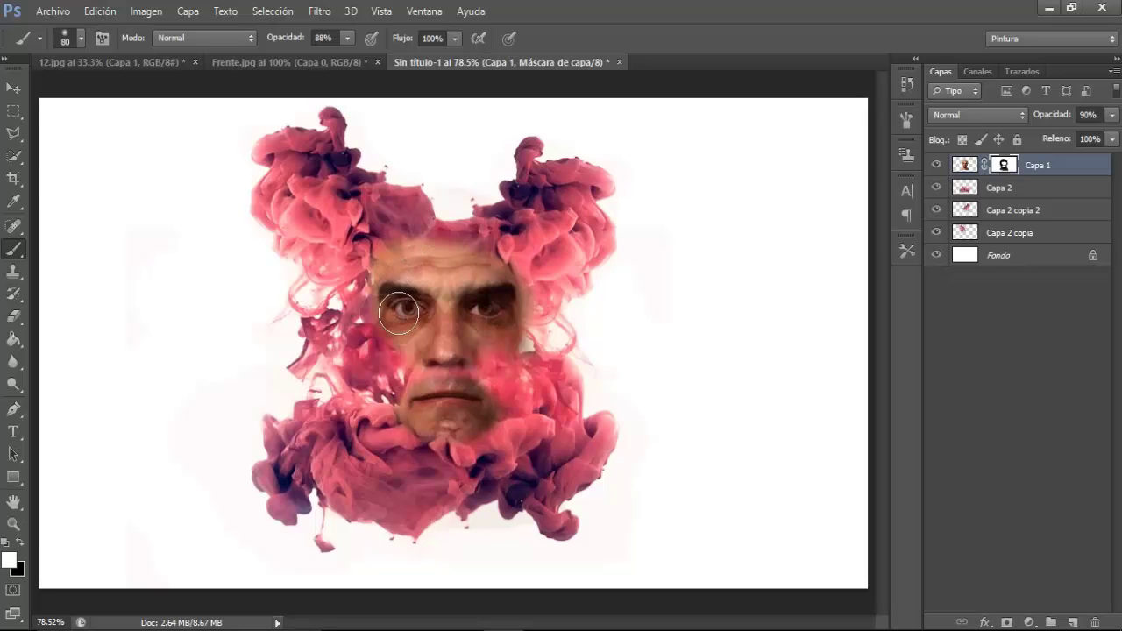
pyautogui.press('x')
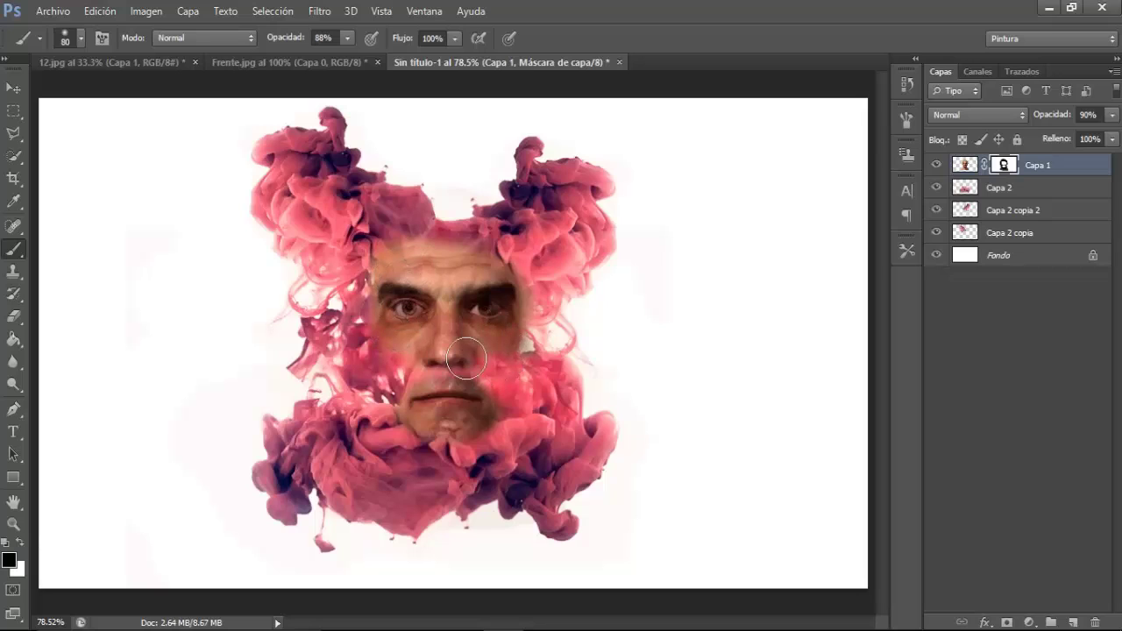
pyautogui.moveTo(480, 358)
pyautogui.mouseDown()
pyautogui.moveTo(430, 351)
pyautogui.moveTo(384, 368)
pyautogui.mouseUp()
pyautogui.press('x')
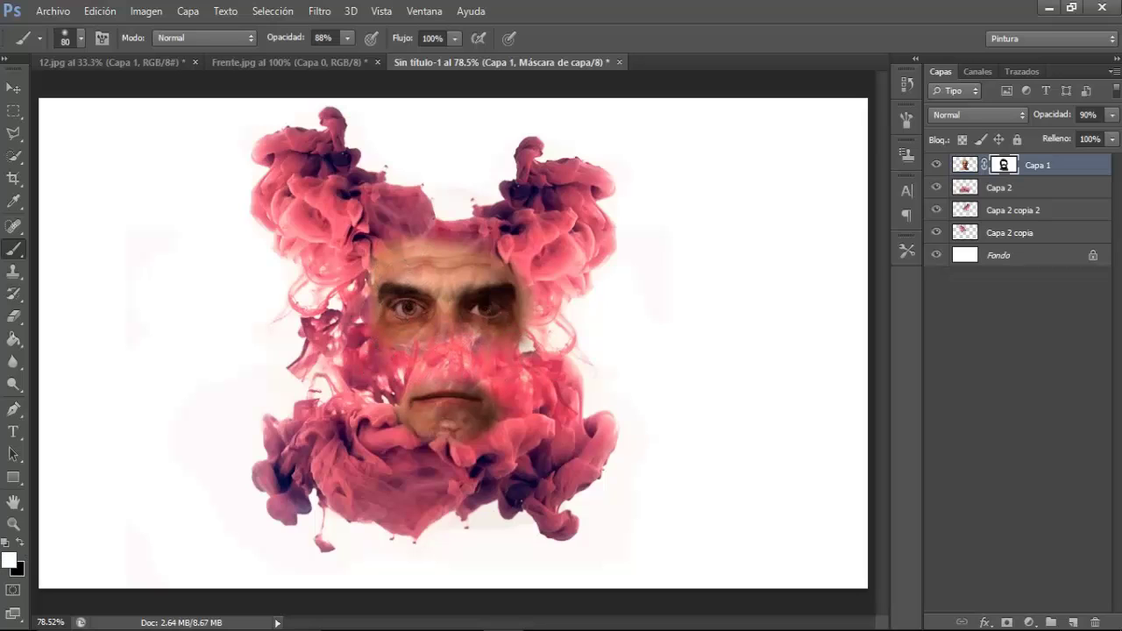
pyautogui.moveTo(488, 325); pyautogui.dragTo(442, 289)
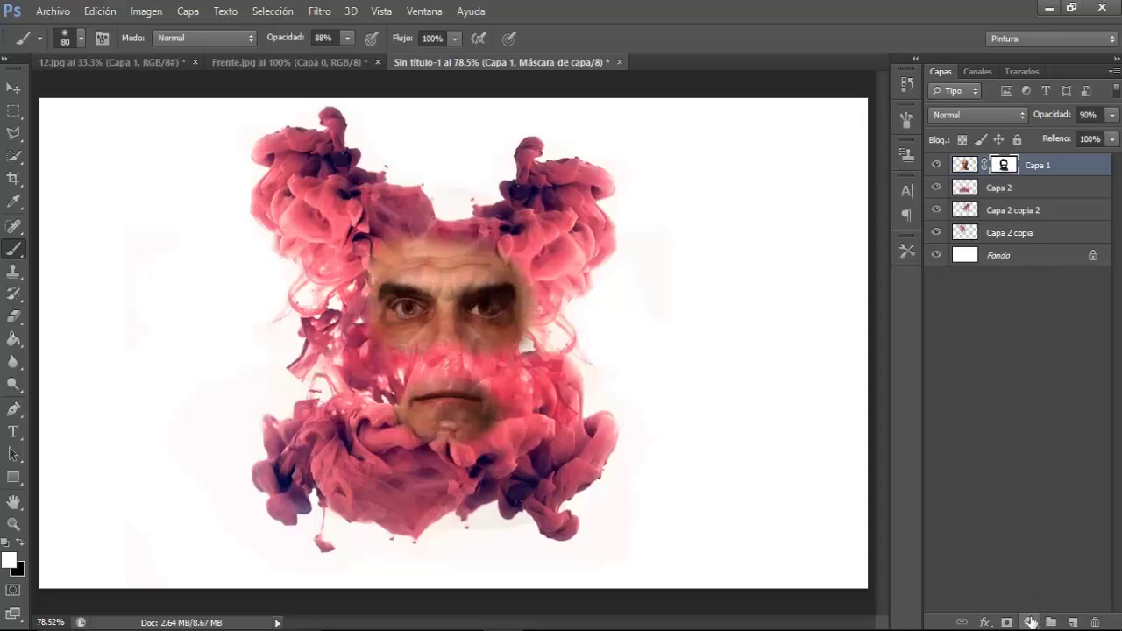
# Add a Tono/saturación adjustment layer with Saturación at -100 to make the image greyscale
pyautogui.click(1030, 621)
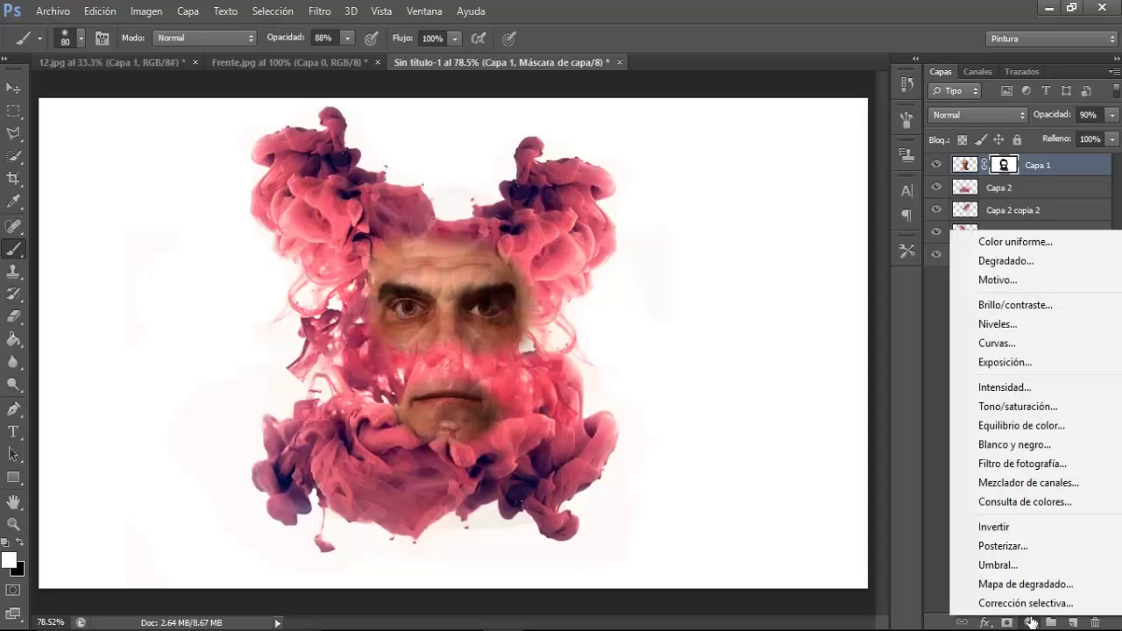
pyautogui.click(1020, 410)
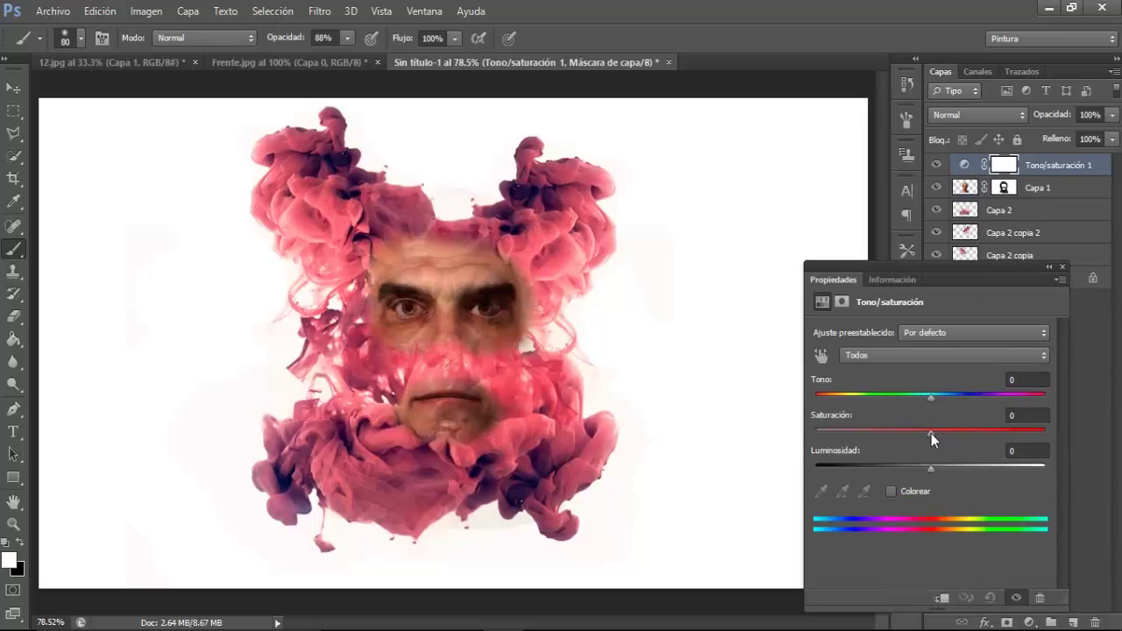
pyautogui.moveTo(931, 433); pyautogui.dragTo(815, 433)
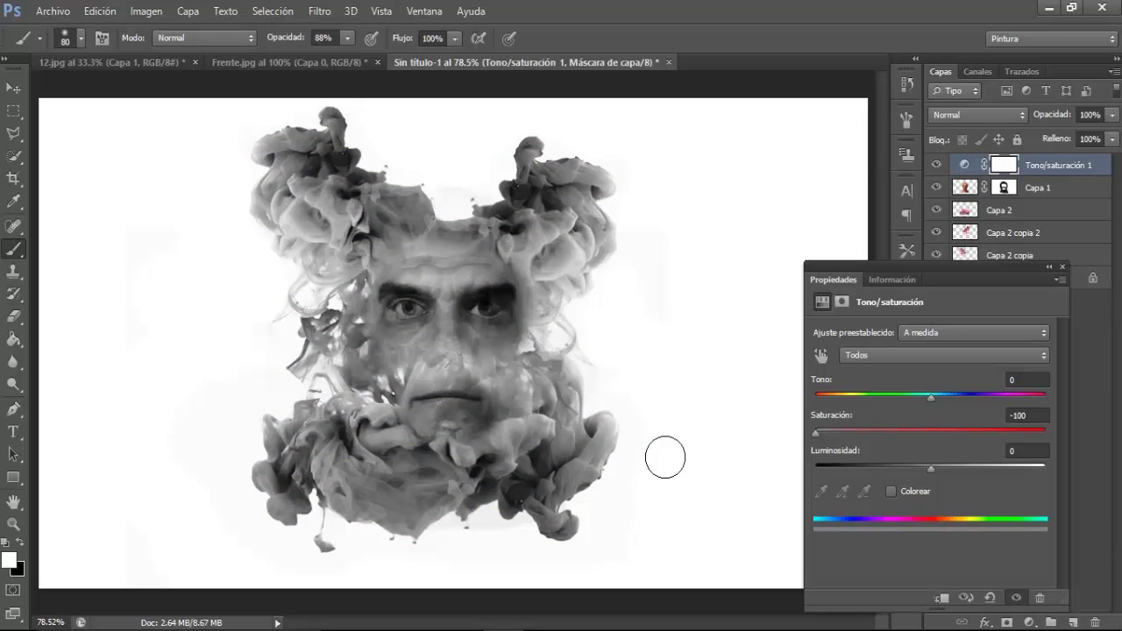
pyautogui.click(1064, 266)
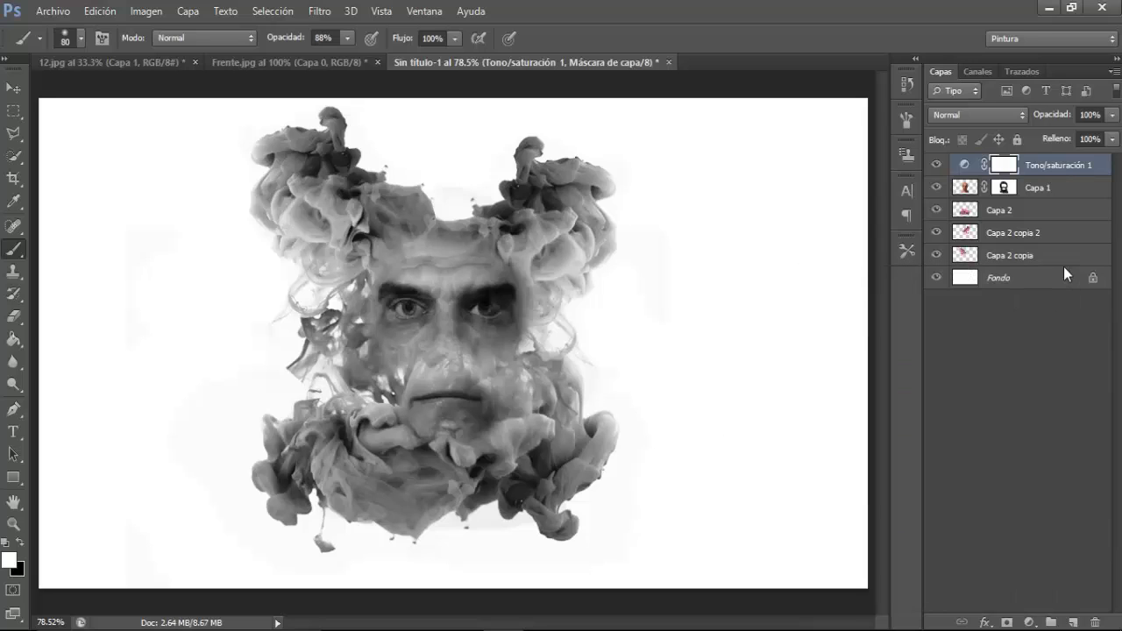
pyautogui.click(1014, 280)
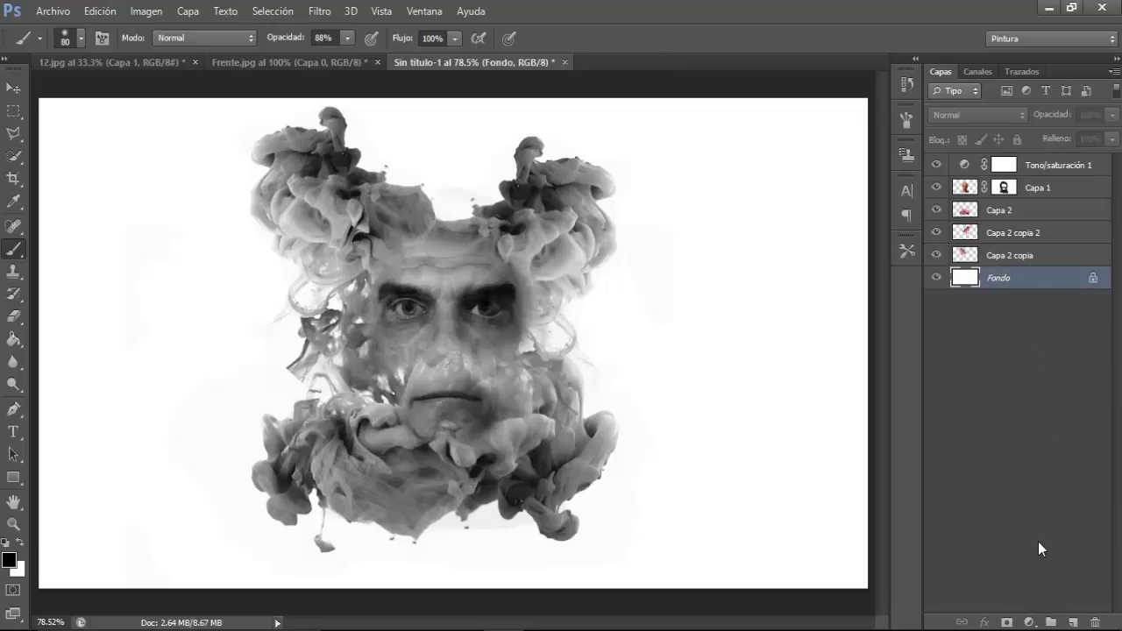
# Add a Relleno degradado fill layer with Radial style, Invertir checked and Escala 743%
pyautogui.click(1030, 622)
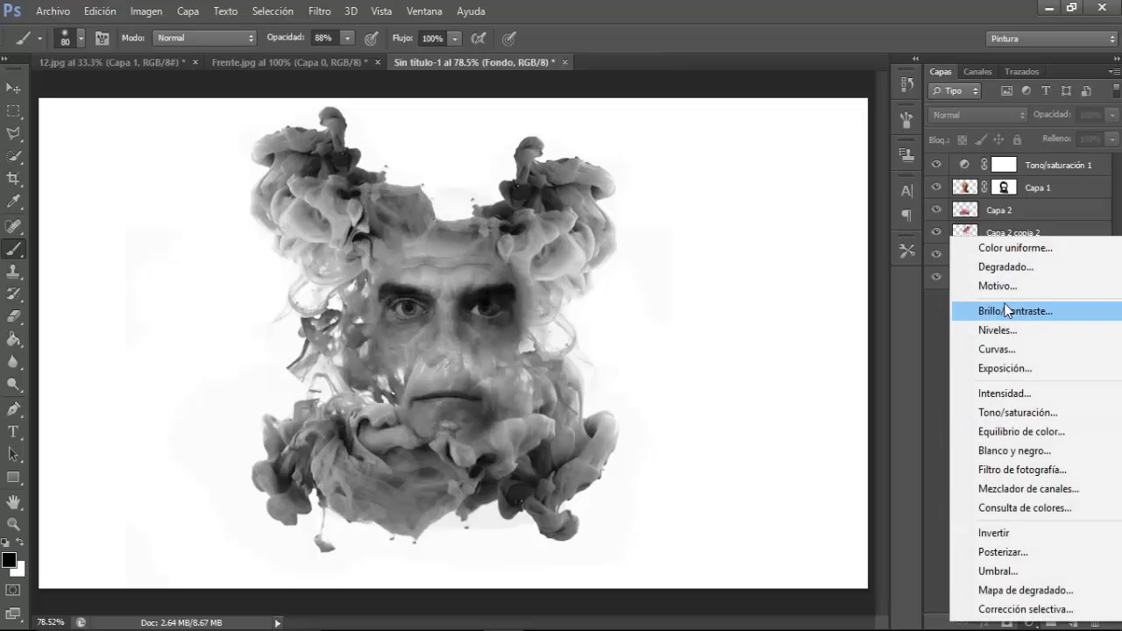
pyautogui.click(996, 269)
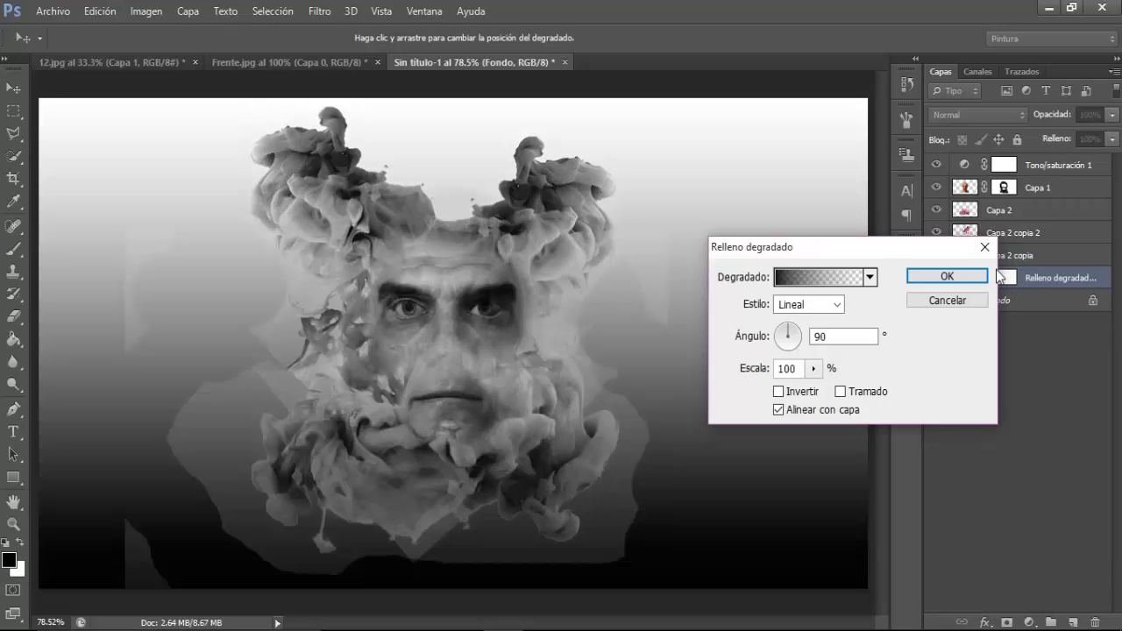
pyautogui.click(837, 304)
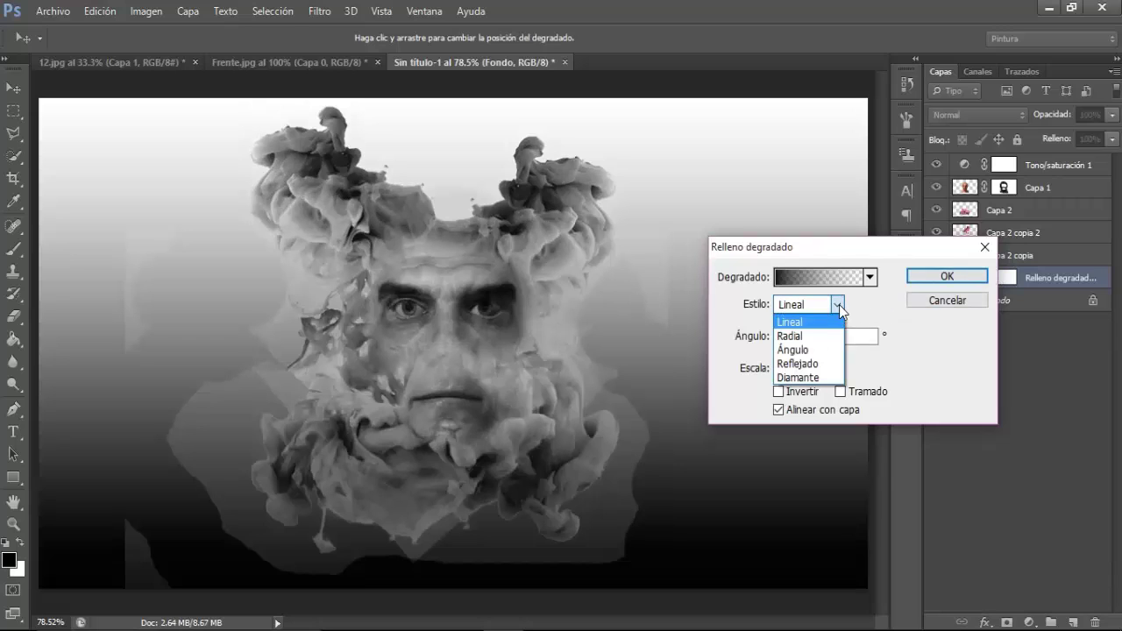
pyautogui.click(807, 334)
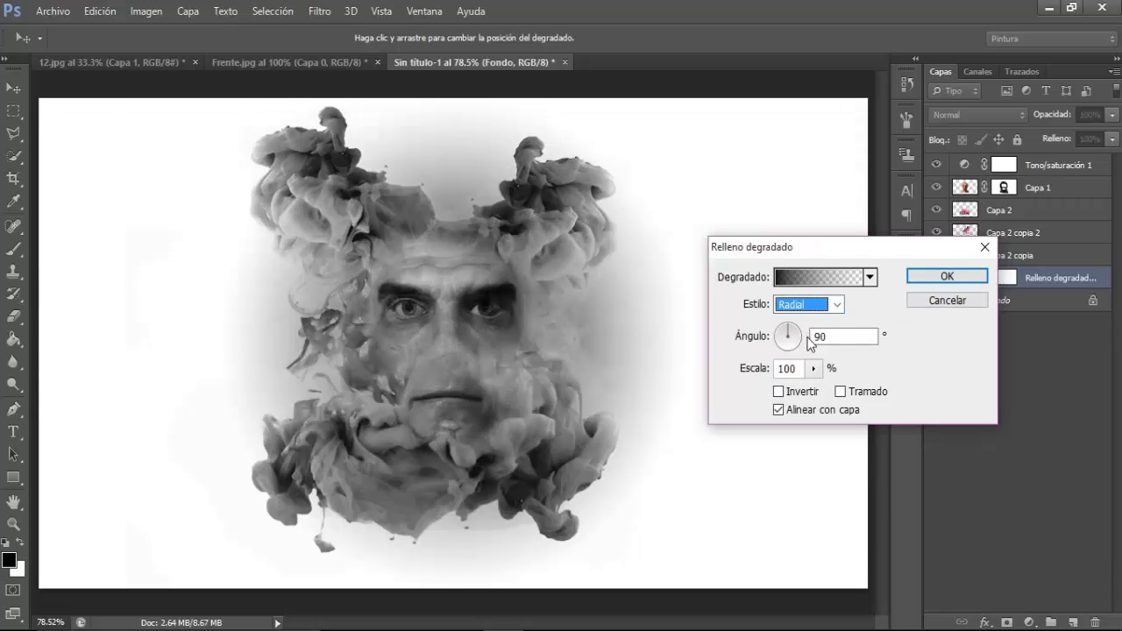
pyautogui.click(779, 391)
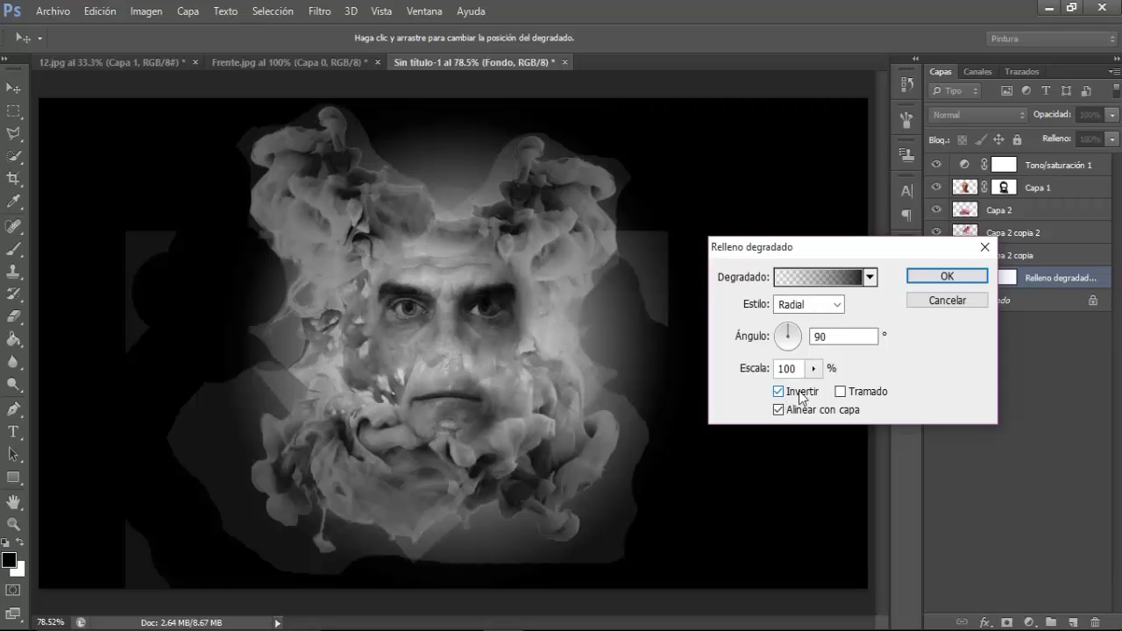
pyautogui.click(814, 368)
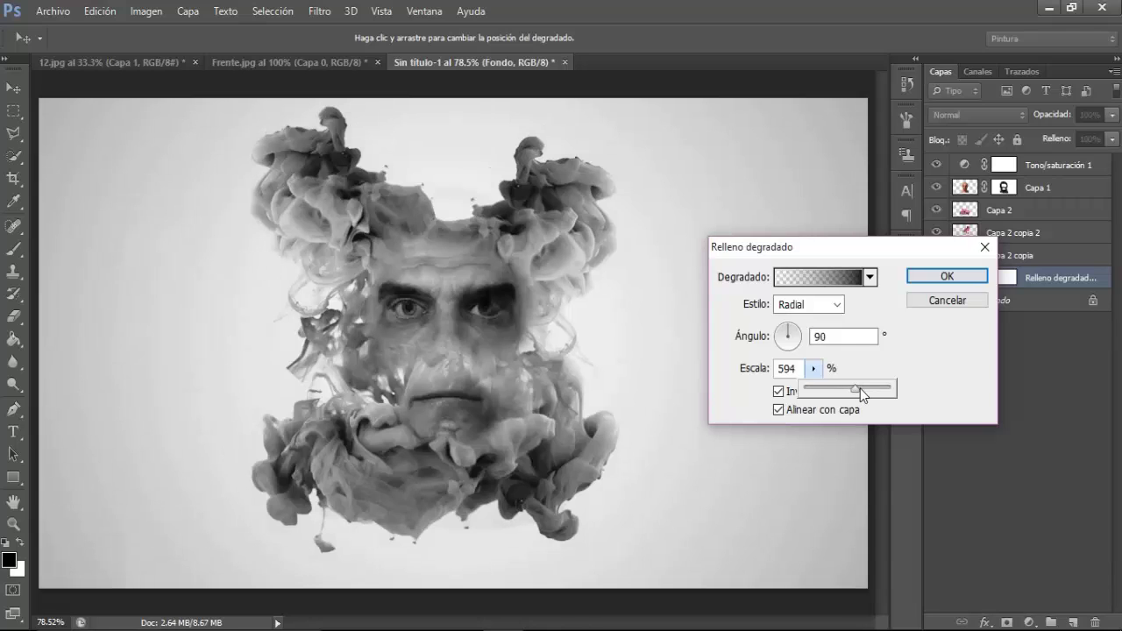
pyautogui.moveTo(860, 388); pyautogui.dragTo(870, 394)
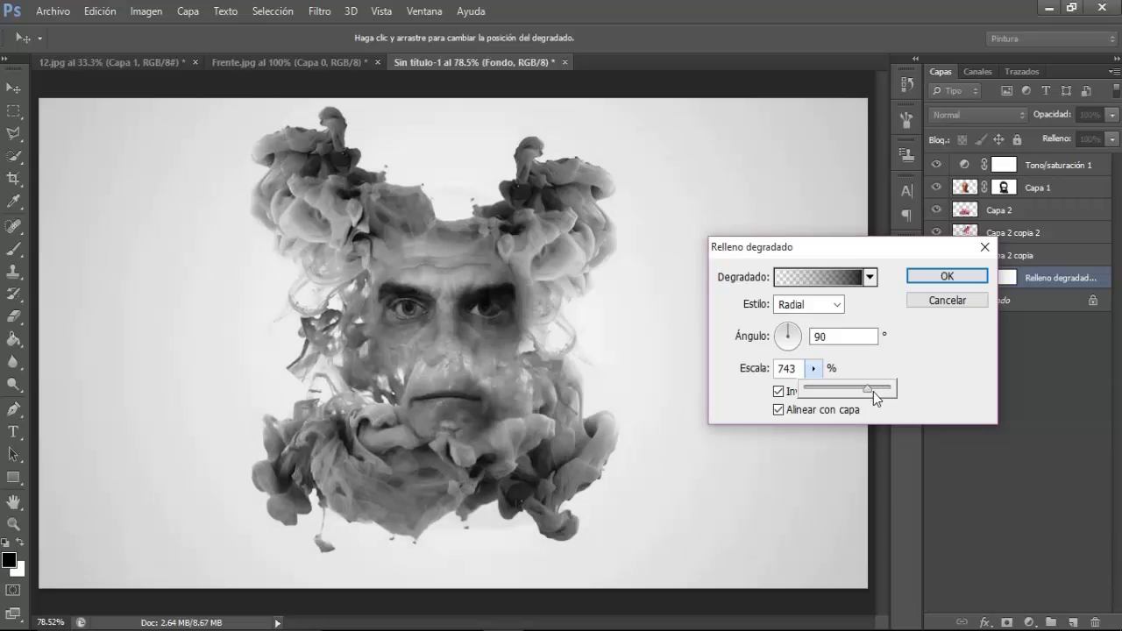
pyautogui.click(928, 279)
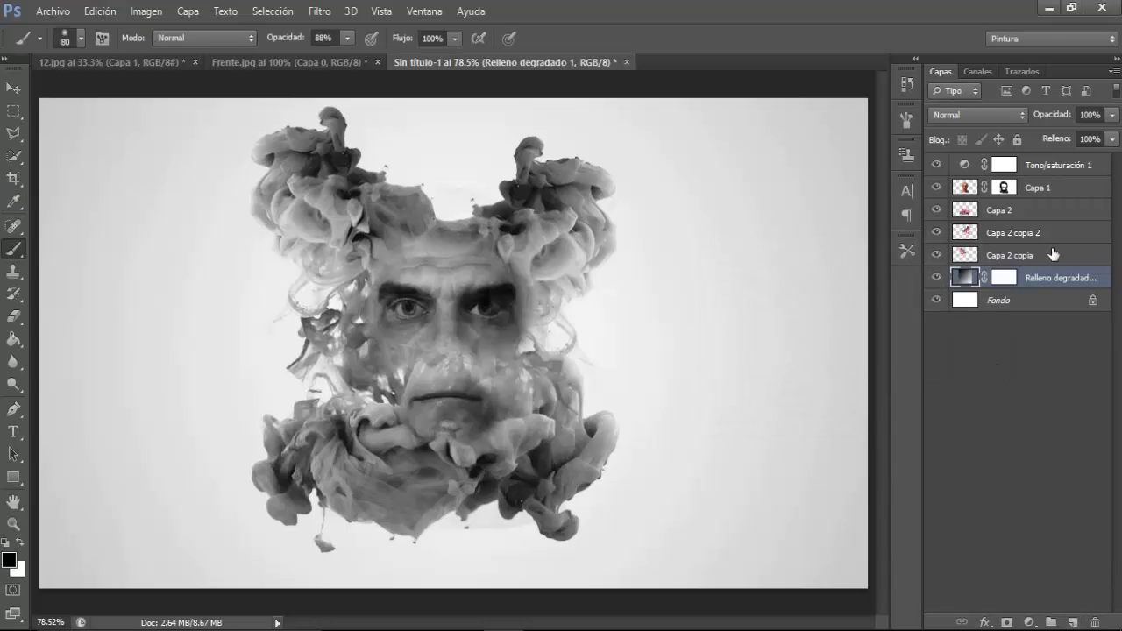
# Create Capa 3 at the top of the stack and fill it with 50% gris
pyautogui.click(1073, 622)
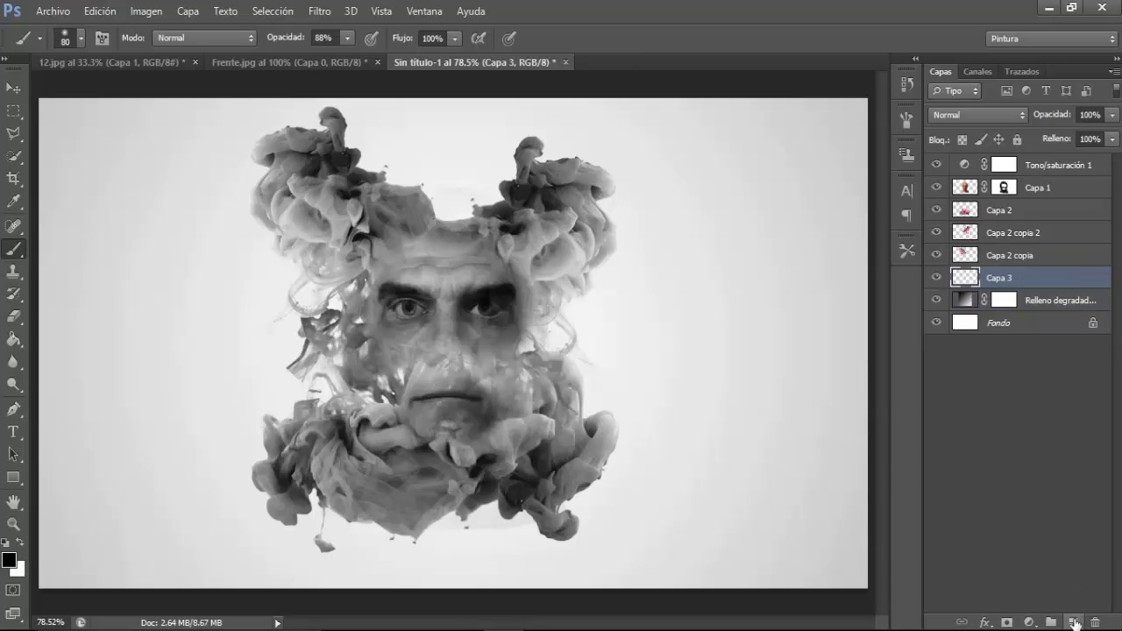
pyautogui.moveTo(1027, 288); pyautogui.dragTo(1024, 159)
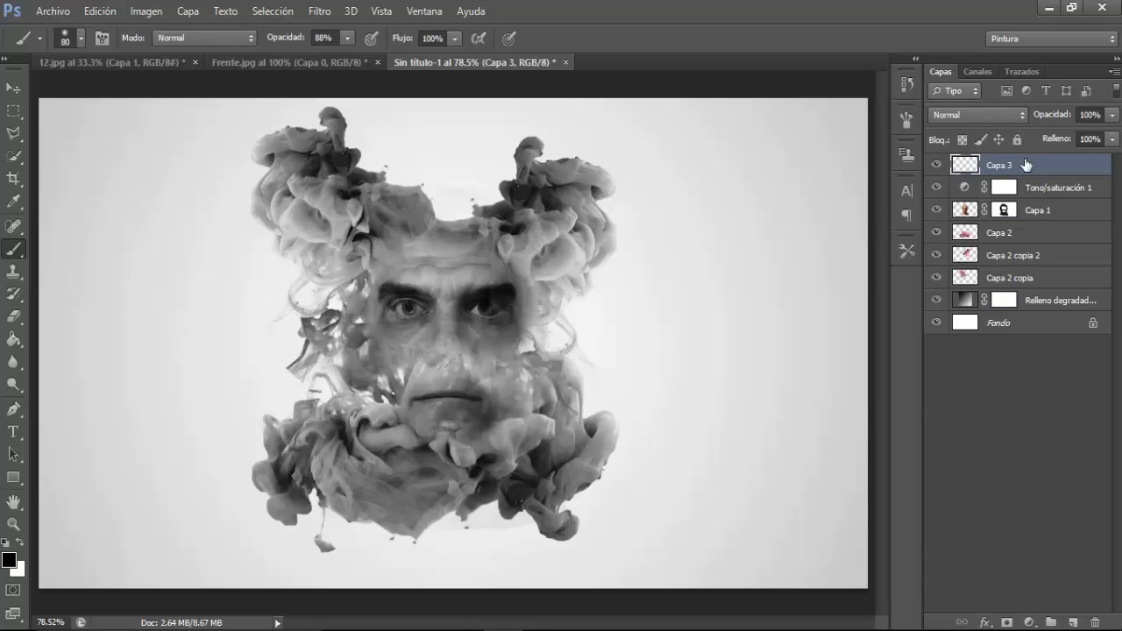
pyautogui.click(113, 14)
pyautogui.click(160, 243)
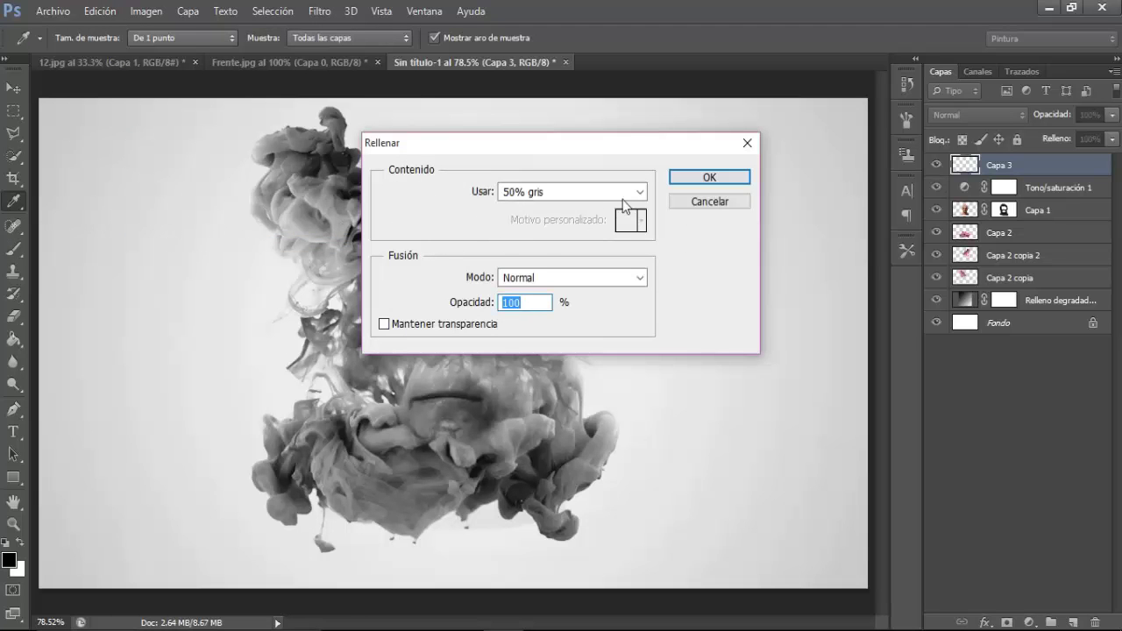
pyautogui.click(640, 192)
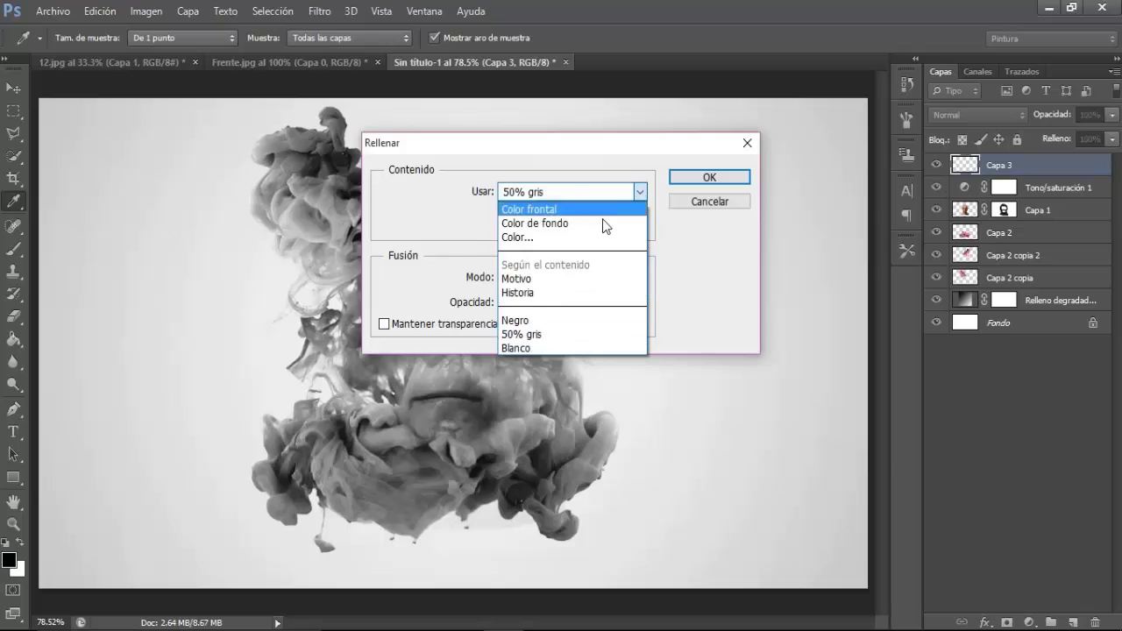
pyautogui.click(521, 335)
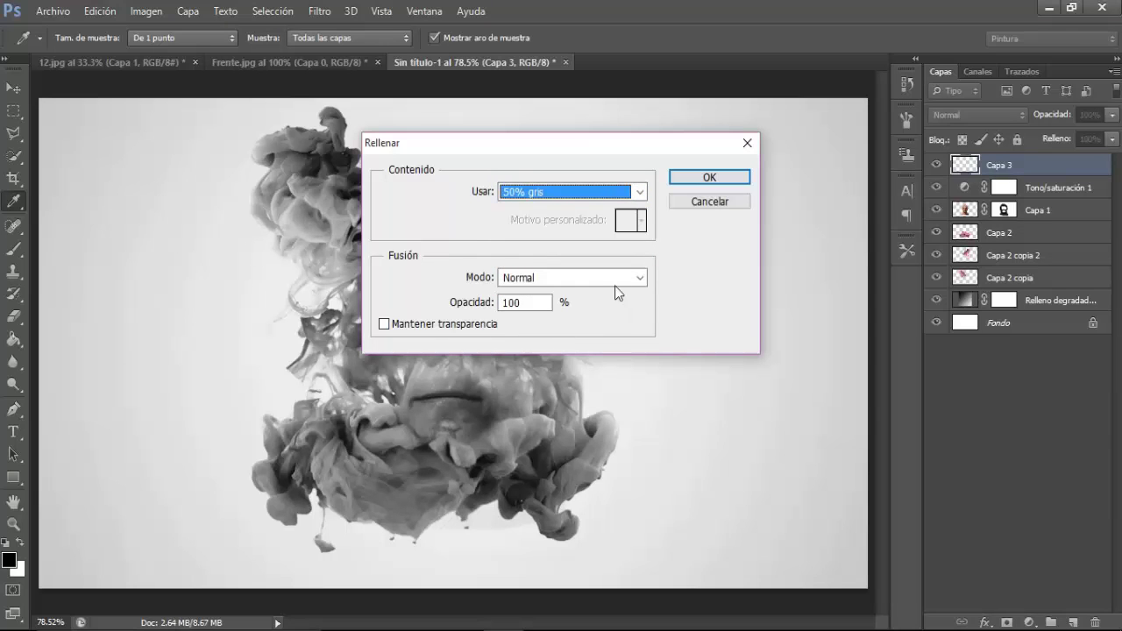
pyautogui.click(694, 180)
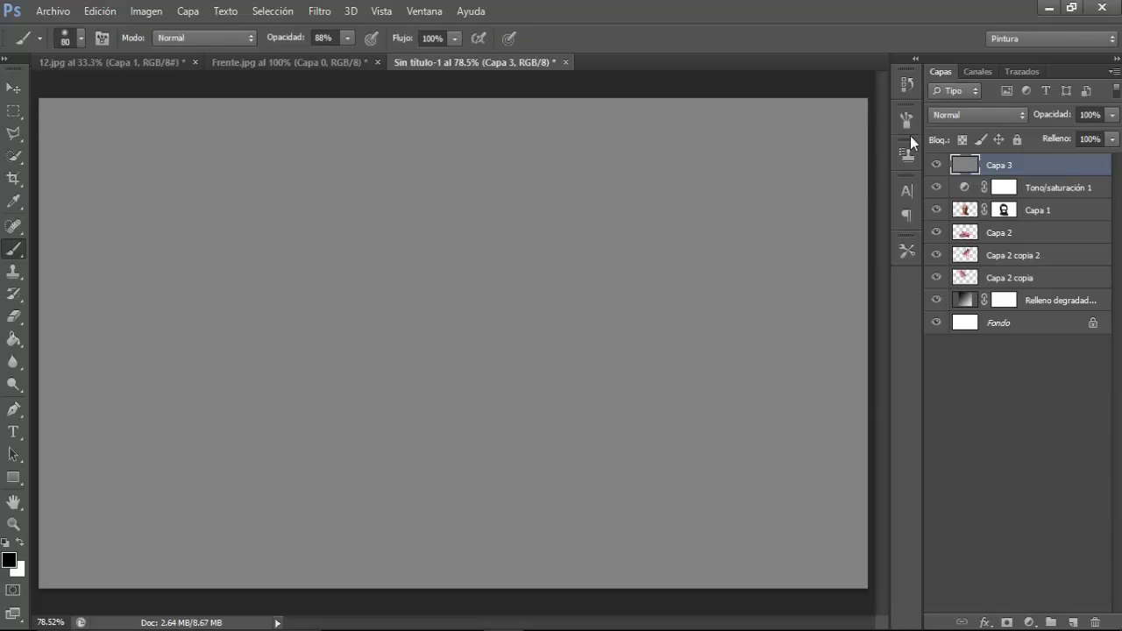
# Set Capa 3's blend mode to Luz suave
pyautogui.click(946, 116)
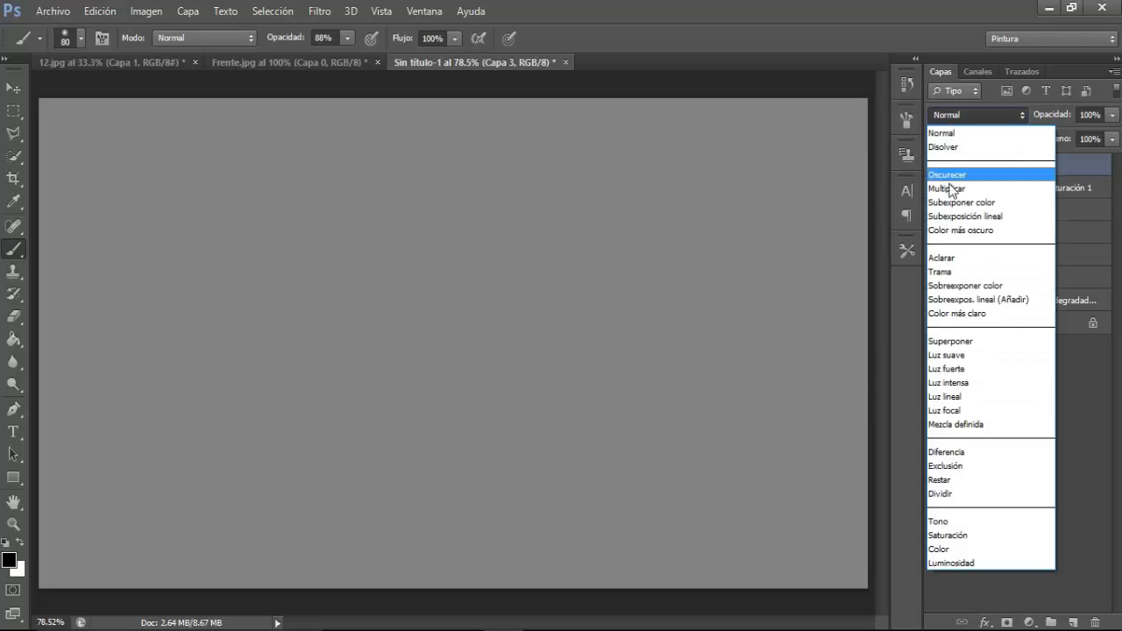
pyautogui.click(959, 357)
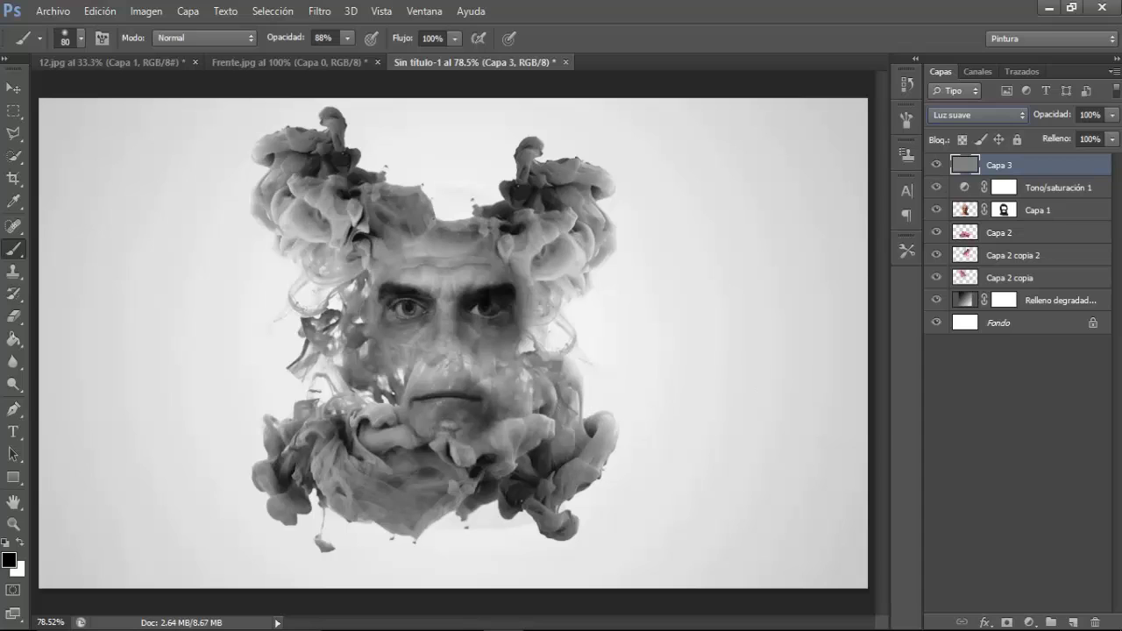
pyautogui.click(14, 384)
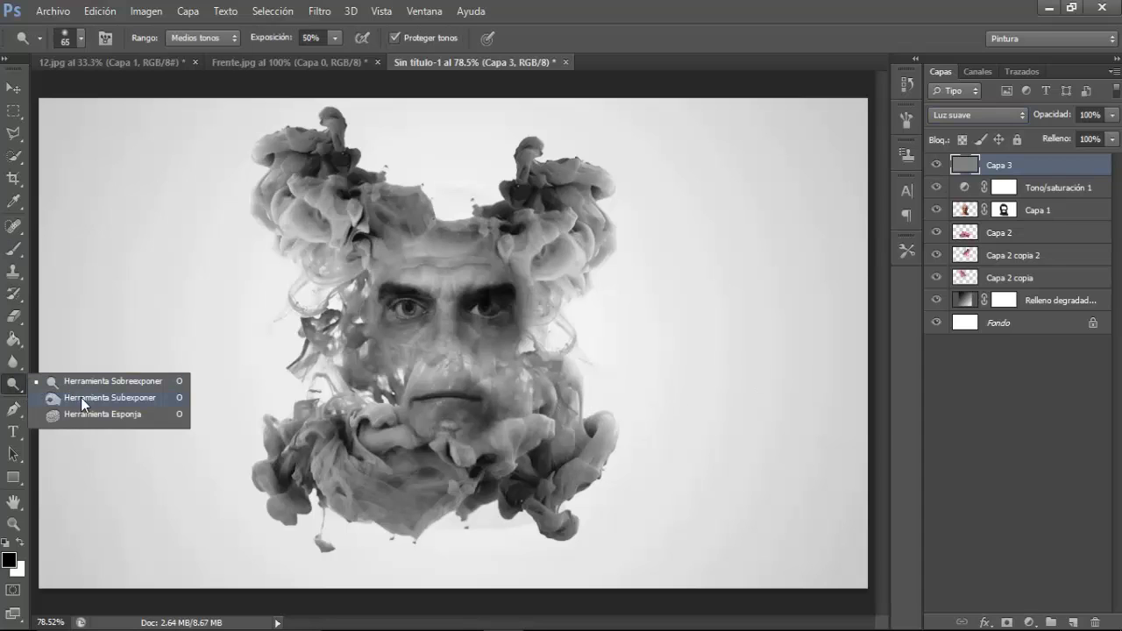
# Burn the face around the eyes and nose and the smoke on all sides at 50% exposure
pyautogui.click(85, 398)
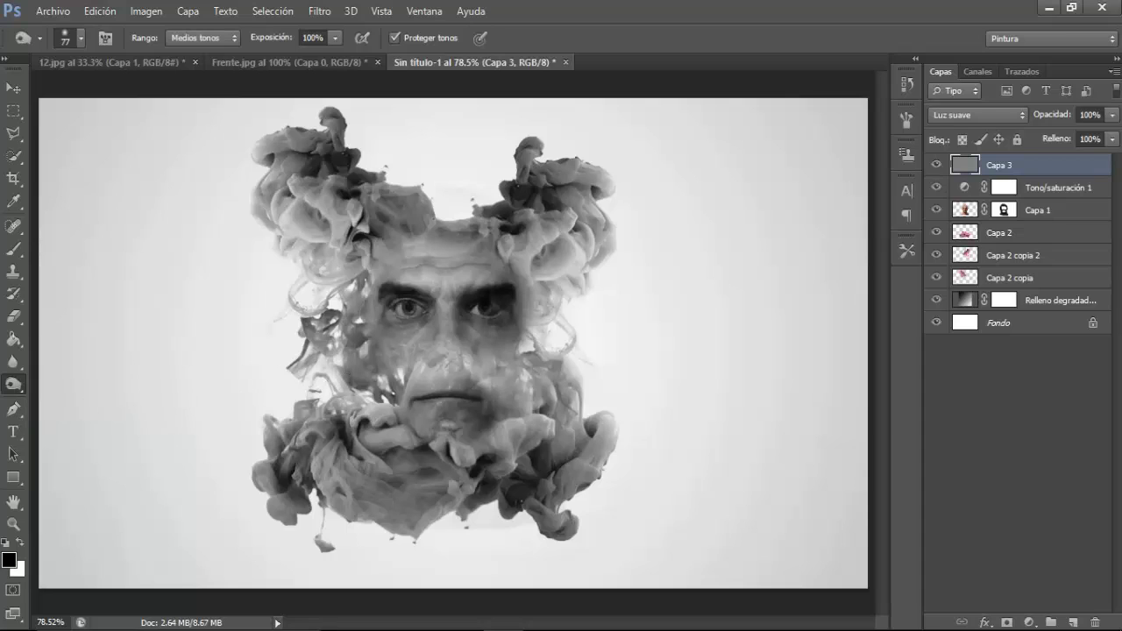
pyautogui.moveTo(473, 265)
pyautogui.mouseDown()
pyautogui.moveTo(412, 272)
pyautogui.moveTo(373, 317)
pyautogui.mouseUp()
pyautogui.moveTo(312, 243)
pyautogui.mouseDown()
pyautogui.moveTo(312, 210)
pyautogui.moveTo(294, 186)
pyautogui.moveTo(313, 219)
pyautogui.mouseUp()
pyautogui.moveTo(553, 263)
pyautogui.mouseDown()
pyautogui.moveTo(570, 254)
pyautogui.moveTo(535, 255)
pyautogui.moveTo(572, 327)
pyautogui.moveTo(554, 382)
pyautogui.moveTo(579, 447)
pyautogui.moveTo(474, 447)
pyautogui.moveTo(368, 491)
pyautogui.moveTo(294, 232)
pyautogui.moveTo(471, 272)
pyautogui.moveTo(300, 212)
pyautogui.mouseUp()
pyautogui.moveTo(570, 263)
pyautogui.mouseDown()
pyautogui.moveTo(557, 285)
pyautogui.moveTo(496, 236)
pyautogui.moveTo(553, 322)
pyautogui.moveTo(522, 370)
pyautogui.moveTo(377, 385)
pyautogui.moveTo(501, 459)
pyautogui.moveTo(413, 386)
pyautogui.moveTo(312, 364)
pyautogui.moveTo(321, 244)
pyautogui.moveTo(574, 272)
pyautogui.moveTo(580, 177)
pyautogui.moveTo(526, 250)
pyautogui.moveTo(601, 325)
pyautogui.moveTo(632, 326)
pyautogui.mouseUp()
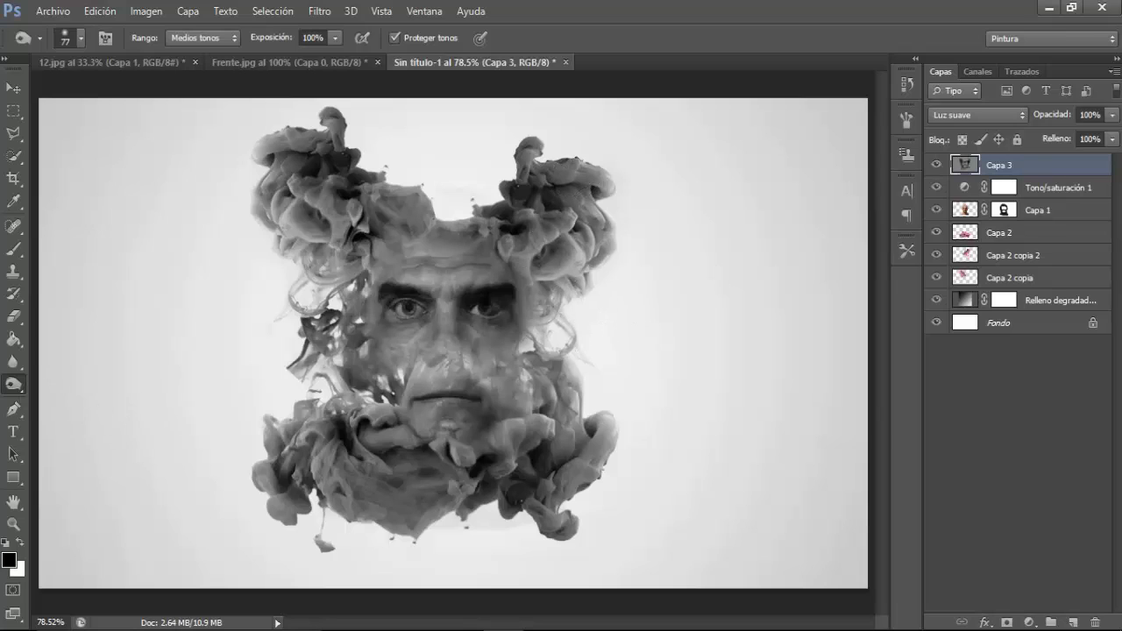
# Switch to the Dodge tool and bring up its brush size and hardness settings
pyautogui.click(14, 386)
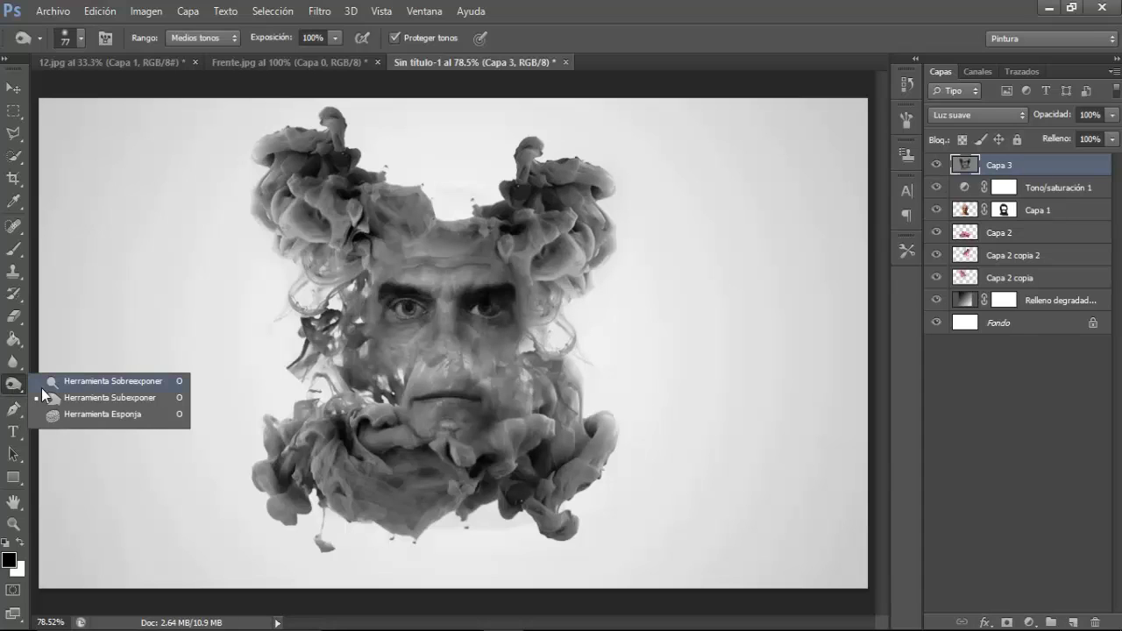
pyautogui.click(97, 382)
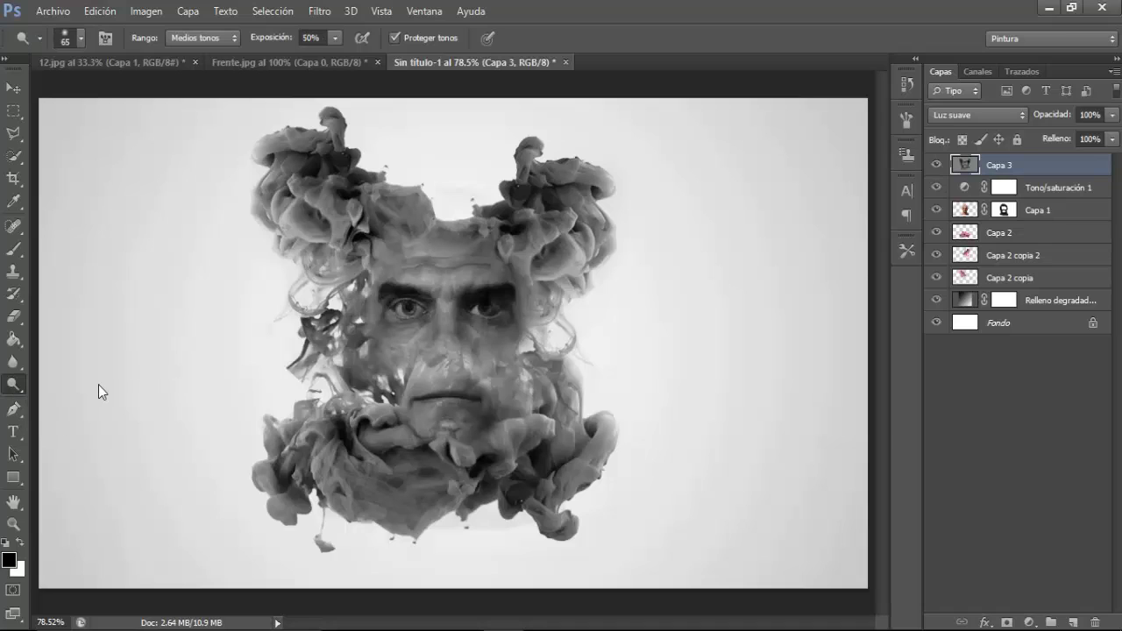
pyautogui.keyDown('alt'); pyautogui.rightClick(369, 388); pyautogui.keyUp('alt')
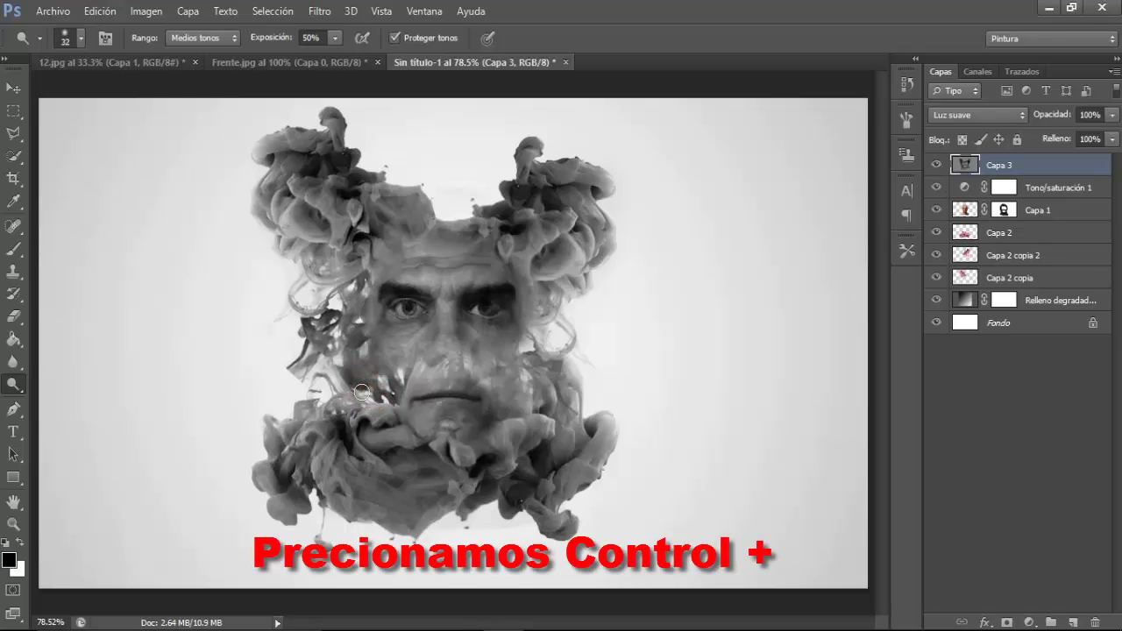
# Dodge the shadow around the right eye, the smoke's left edge and the lower-left smoke
pyautogui.hotkey('ctrl', '+')
pyautogui.hotkey('ctrl', '+')
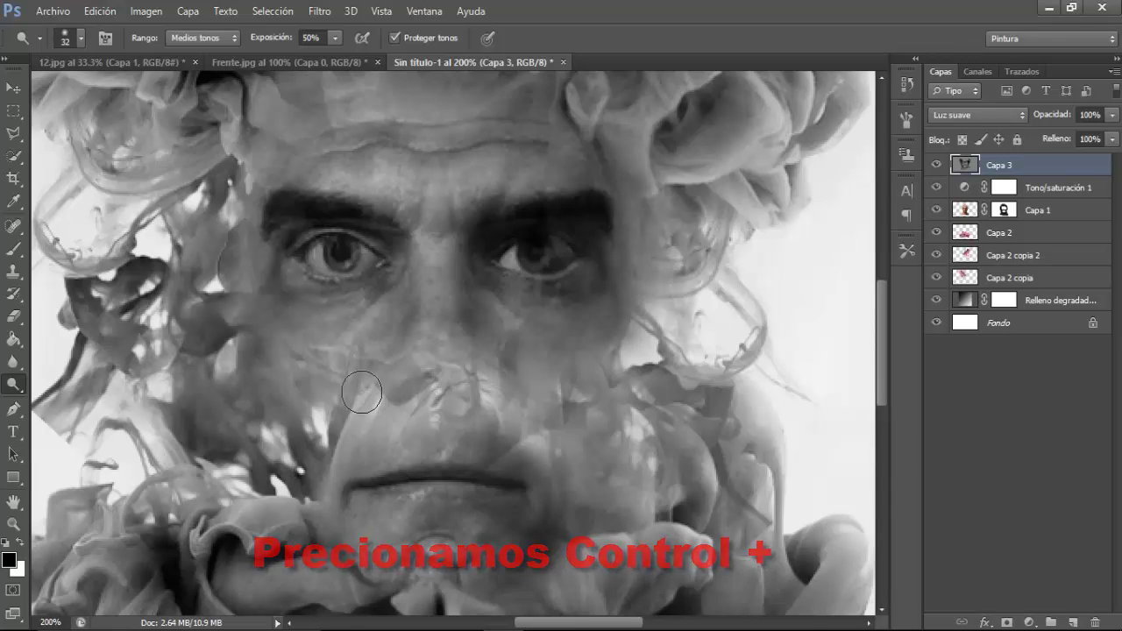
pyautogui.scroll(2, 881, 351)
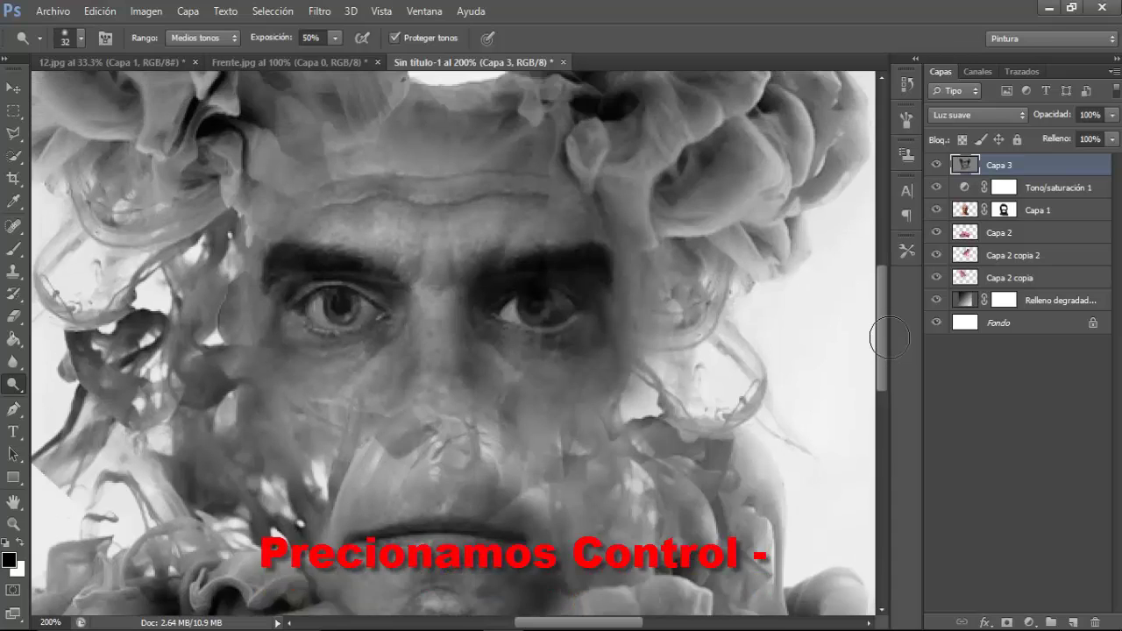
pyautogui.hotkey('ctrl', '-')
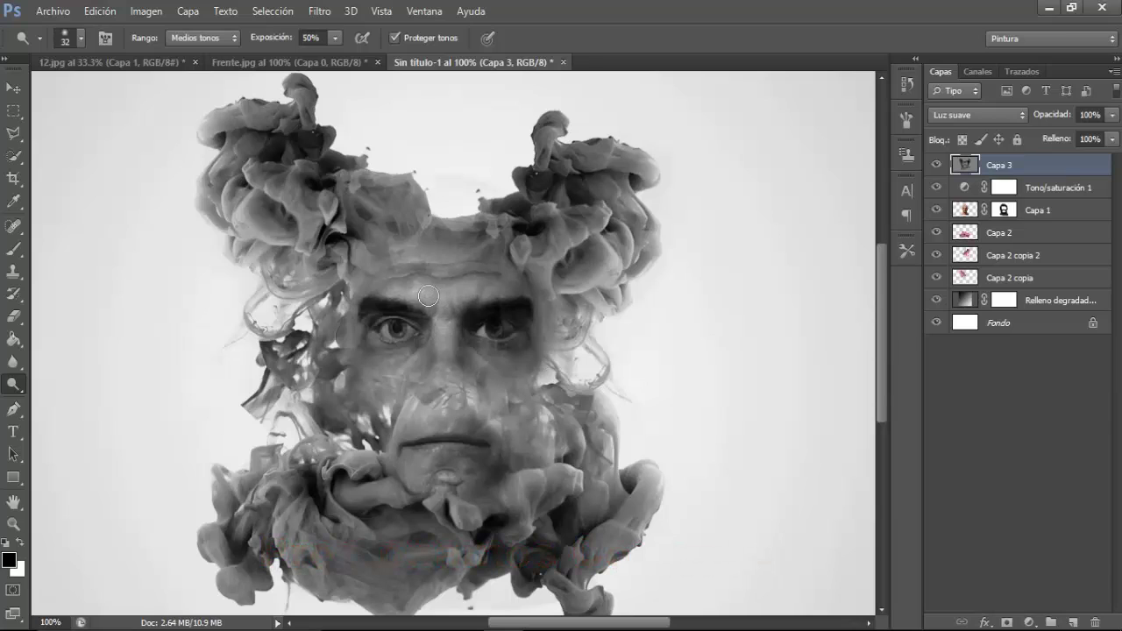
pyautogui.moveTo(497, 322); pyautogui.dragTo(491, 338)
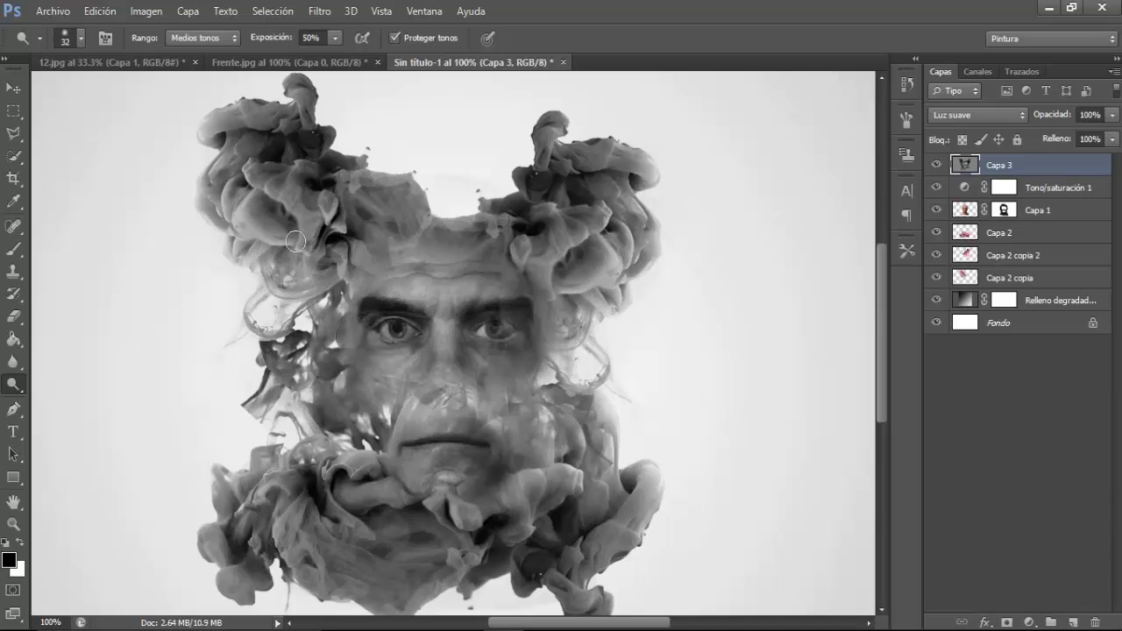
pyautogui.moveTo(251, 239)
pyautogui.mouseDown()
pyautogui.moveTo(208, 175)
pyautogui.moveTo(226, 118)
pyautogui.mouseUp()
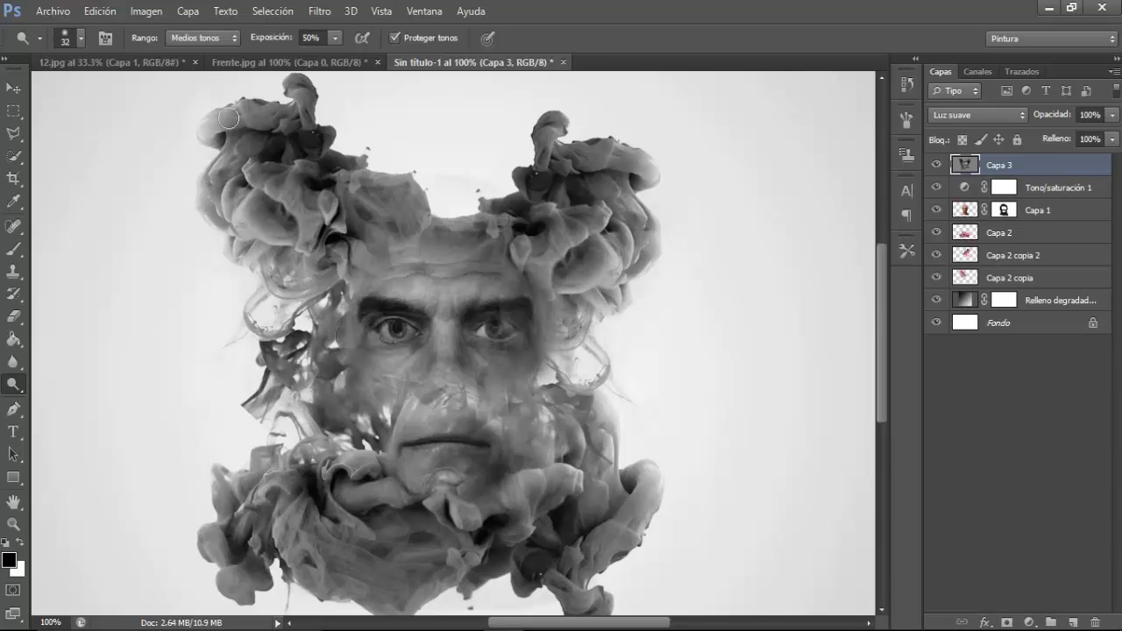
pyautogui.moveTo(350, 495); pyautogui.dragTo(292, 463)
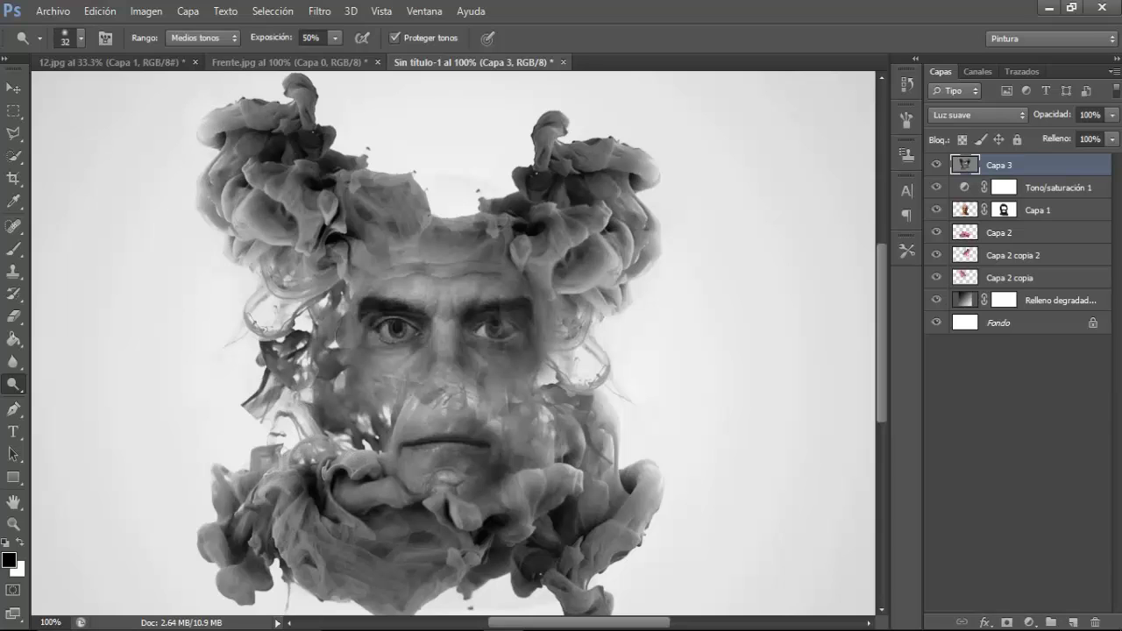
# Set Dodge exposure to 100%, then lighten the lower-right smoke, chin area, nose and brow
pyautogui.moveTo(276, 38); pyautogui.dragTo(282, 61)
pyautogui.write('100')
pyautogui.press('Return')
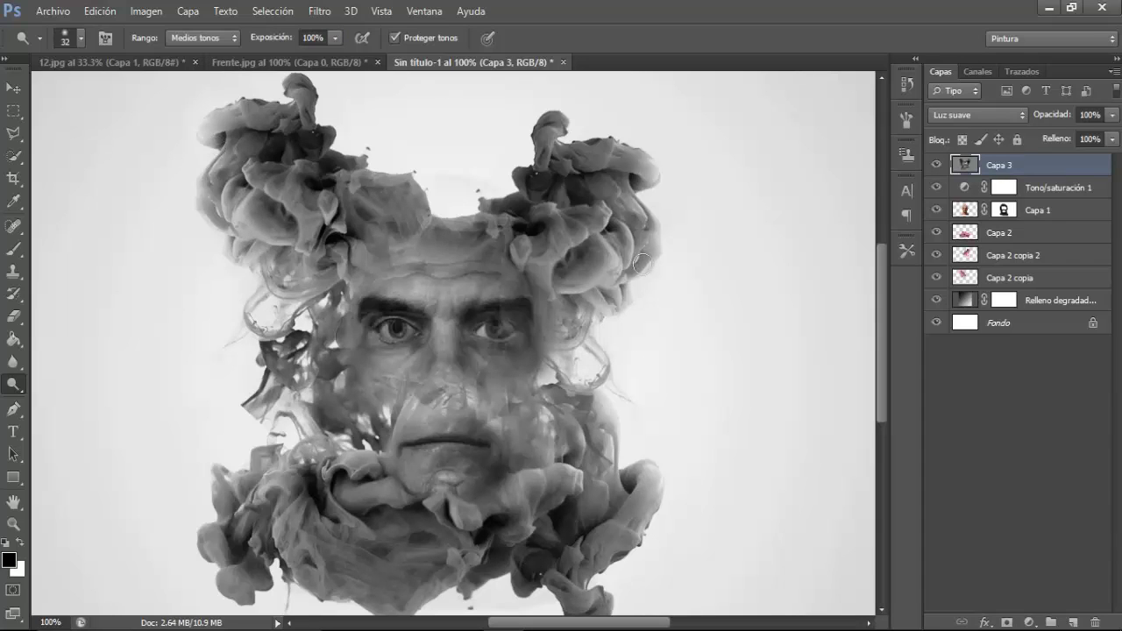
pyautogui.moveTo(661, 478)
pyautogui.mouseDown()
pyautogui.moveTo(653, 508)
pyautogui.moveTo(469, 504)
pyautogui.mouseUp()
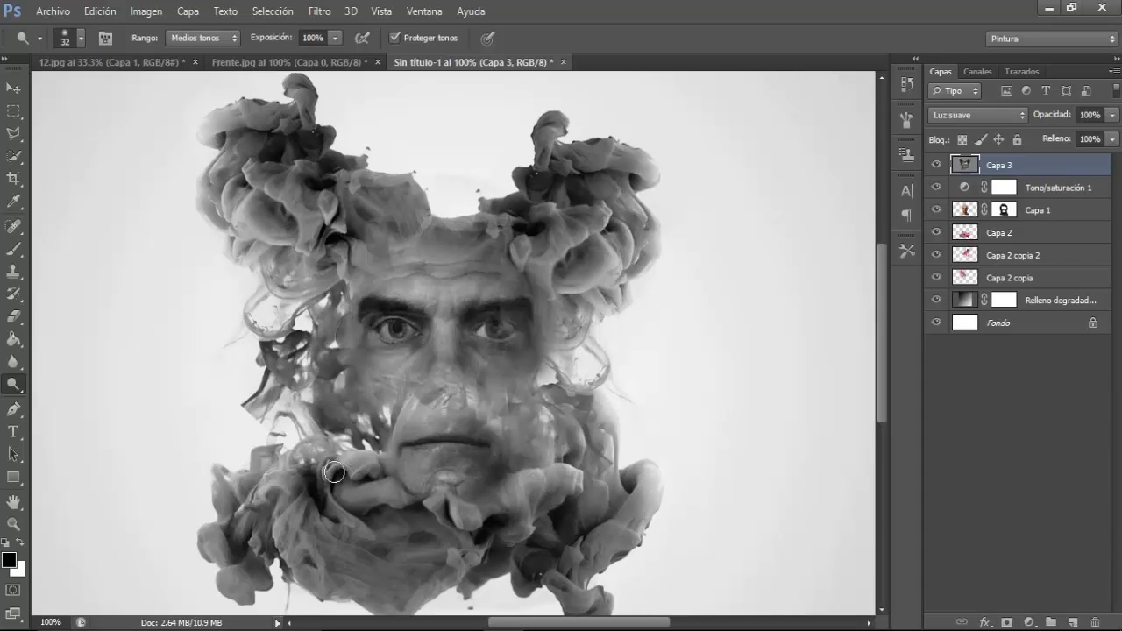
pyautogui.moveTo(334, 473)
pyautogui.mouseDown()
pyautogui.moveTo(289, 486)
pyautogui.moveTo(294, 526)
pyautogui.moveTo(355, 499)
pyautogui.mouseUp()
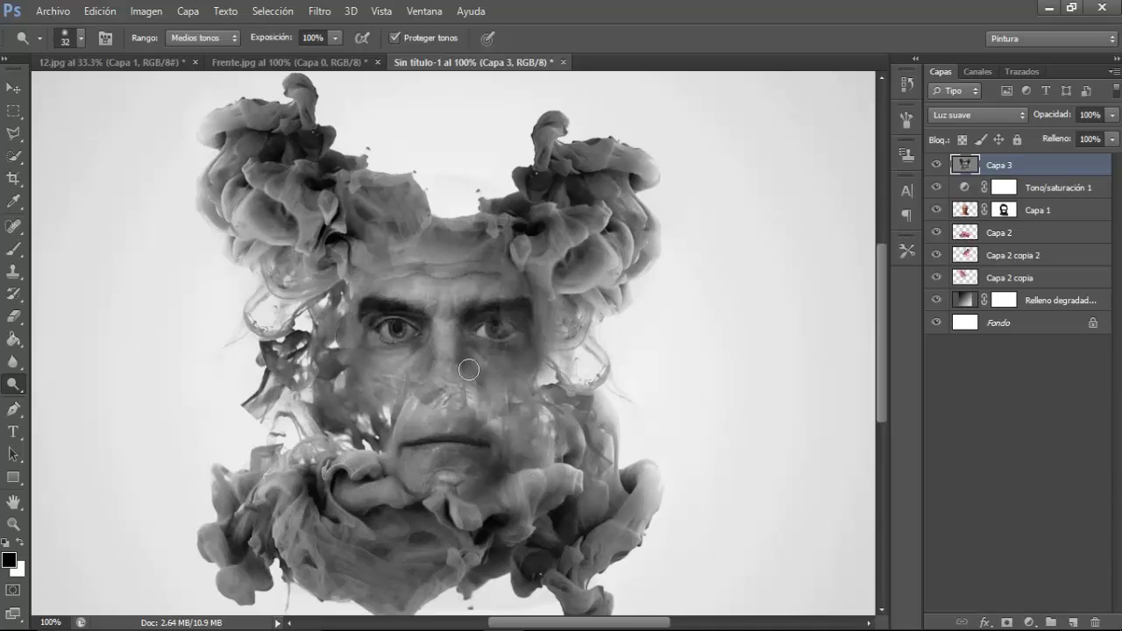
pyautogui.moveTo(469, 370)
pyautogui.mouseDown()
pyautogui.moveTo(417, 367)
pyautogui.moveTo(500, 290)
pyautogui.moveTo(416, 283)
pyautogui.moveTo(511, 344)
pyautogui.mouseUp()
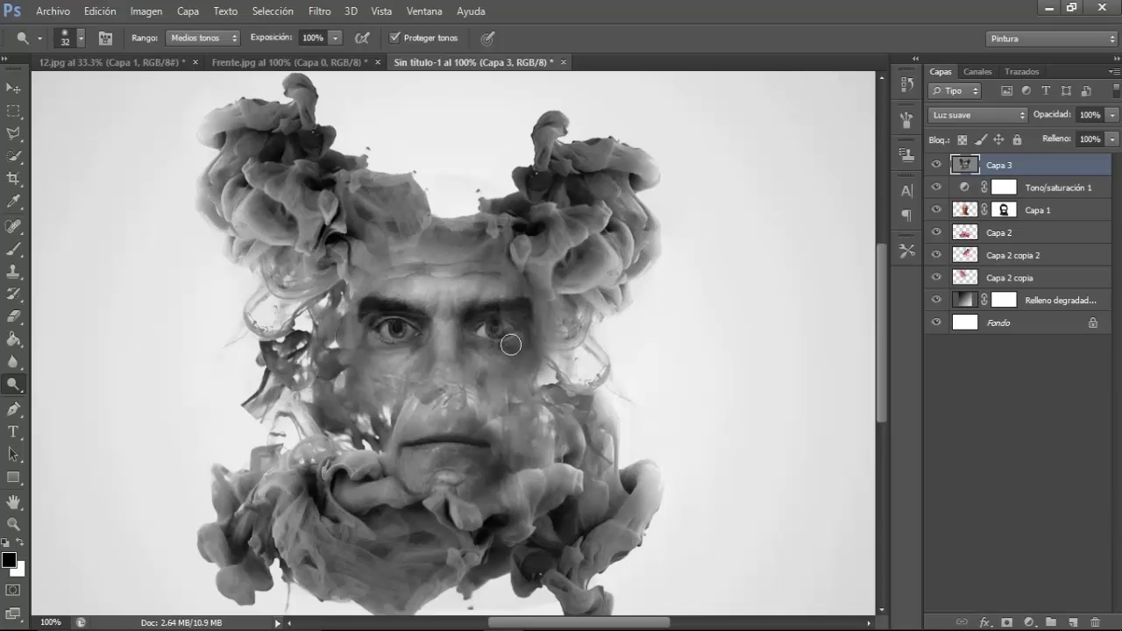
# Compare with Capa 3 hidden, then dodge smoke beside the head and the upper-left smoke
pyautogui.click(937, 165)
pyautogui.click(937, 166)
pyautogui.click(937, 165)
pyautogui.click(937, 166)
pyautogui.moveTo(267, 230); pyautogui.dragTo(272, 205)
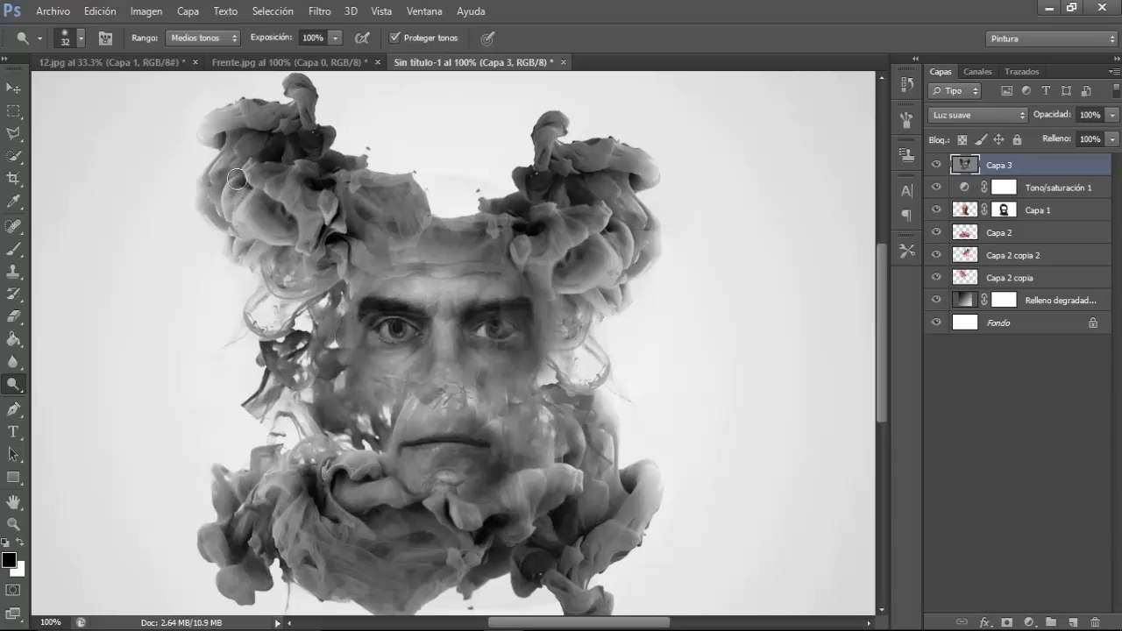
pyautogui.moveTo(237, 120)
pyautogui.mouseDown()
pyautogui.moveTo(306, 94)
pyautogui.moveTo(278, 113)
pyautogui.moveTo(288, 117)
pyautogui.moveTo(242, 132)
pyautogui.moveTo(223, 184)
pyautogui.moveTo(303, 233)
pyautogui.moveTo(280, 215)
pyautogui.moveTo(301, 289)
pyautogui.moveTo(337, 271)
pyautogui.moveTo(412, 186)
pyautogui.moveTo(428, 211)
pyautogui.moveTo(544, 275)
pyautogui.mouseUp()
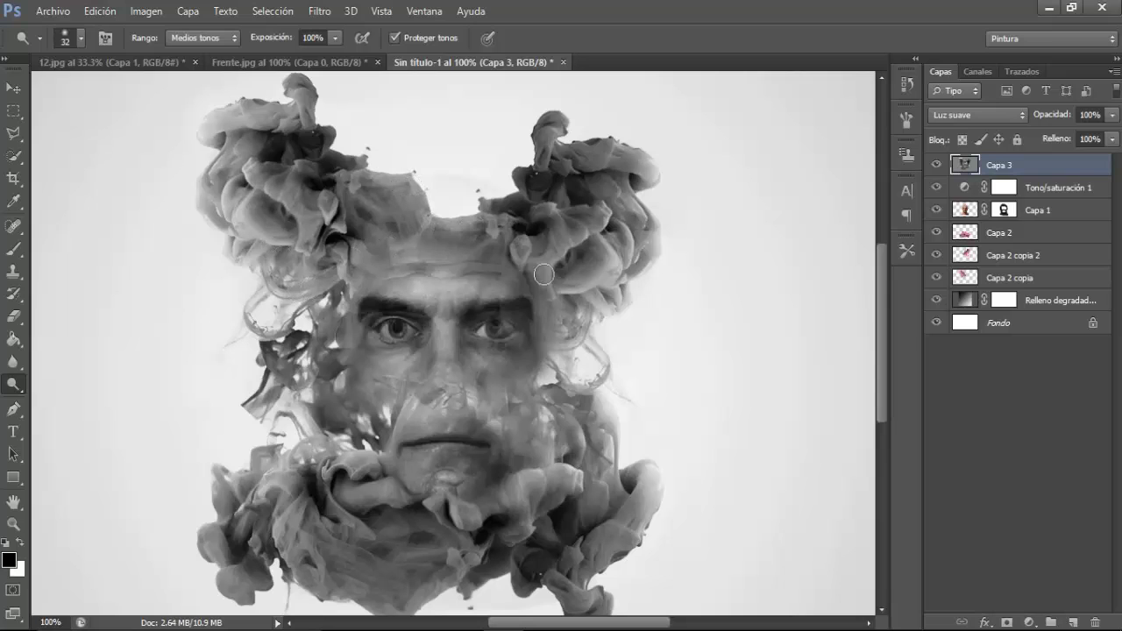
# Toggle Capa 3 off and on to compare the image before and after dodging
pyautogui.click(936, 165)
pyautogui.click(936, 165)
pyautogui.click(937, 165)
pyautogui.click(936, 165)
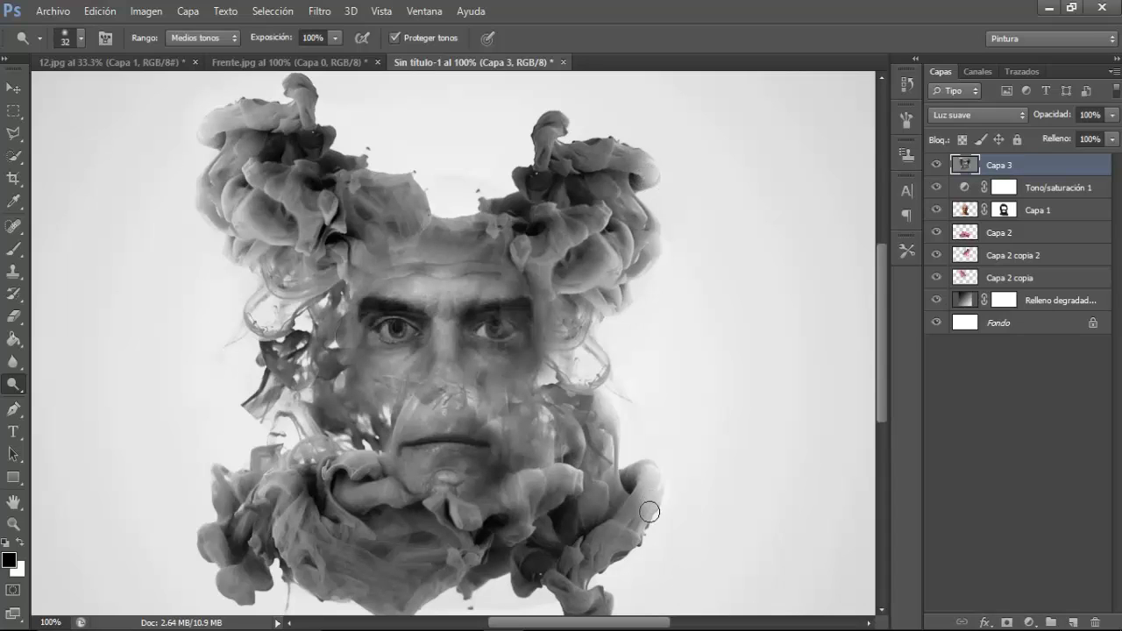
# Toggle Capa 3 visibility off and on to compare the shading
pyautogui.click(938, 166)
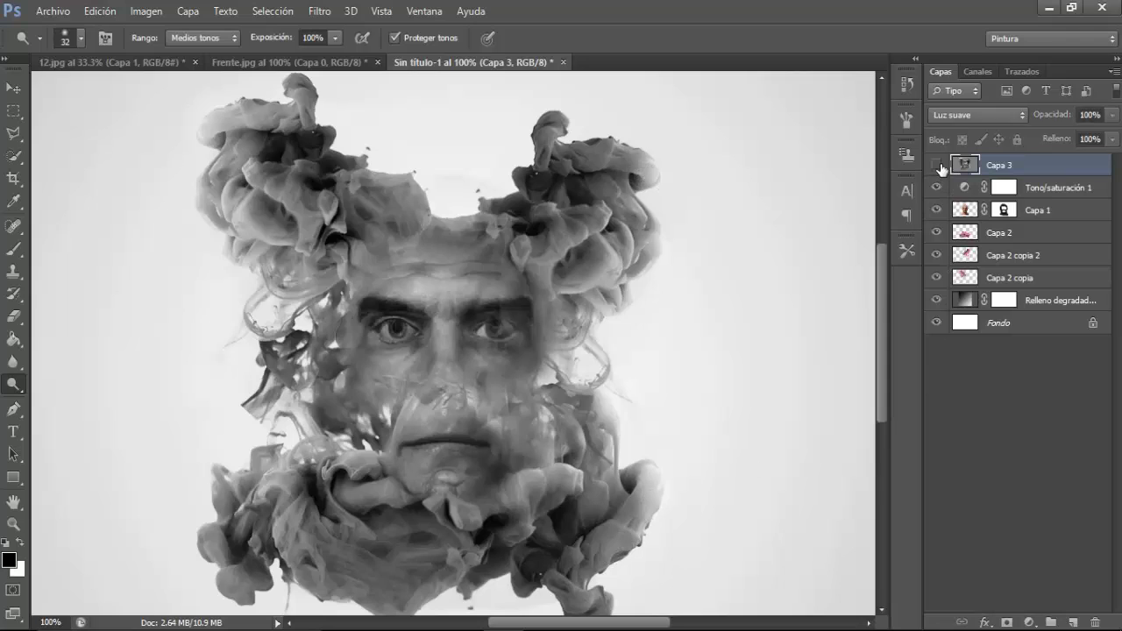
pyautogui.click(937, 166)
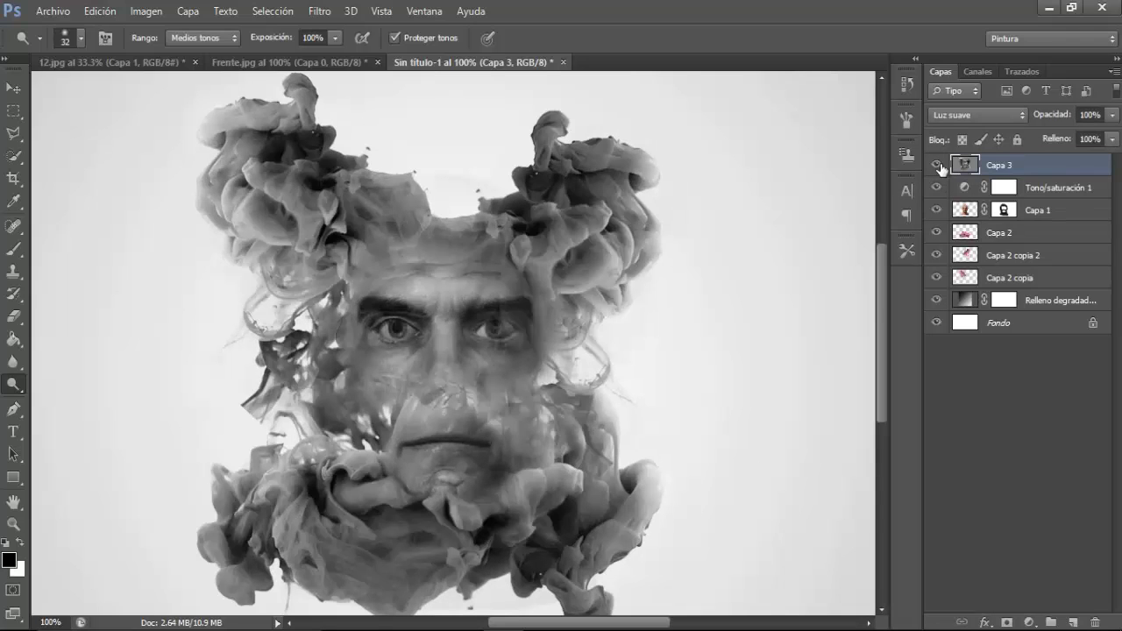
pyautogui.click(937, 166)
pyautogui.click(937, 165)
# Raise head layer Capa 1 from 90% to 100% opacity and fit the document on screen
pyautogui.click(968, 214)
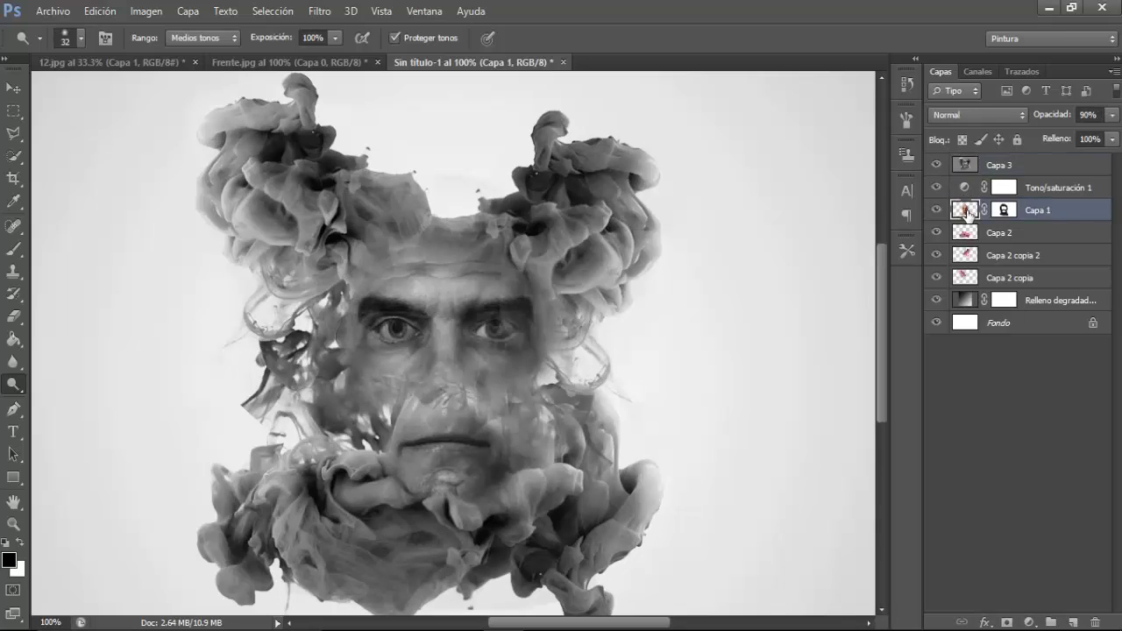
pyautogui.moveTo(1046, 114); pyautogui.dragTo(1056, 113)
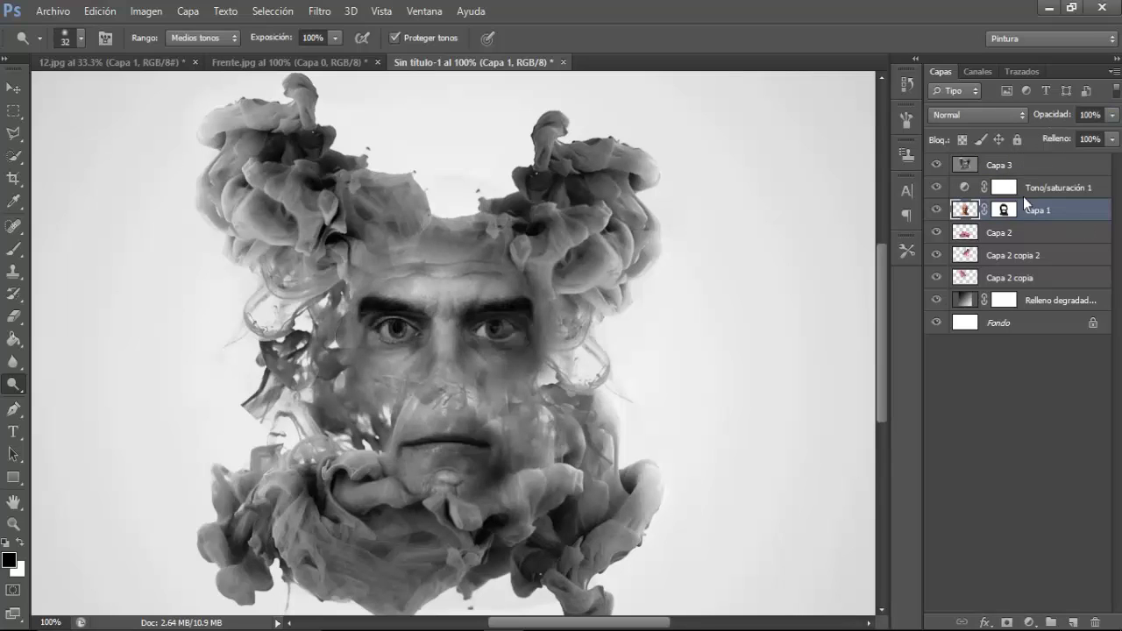
pyautogui.click(1000, 167)
pyautogui.click(937, 166)
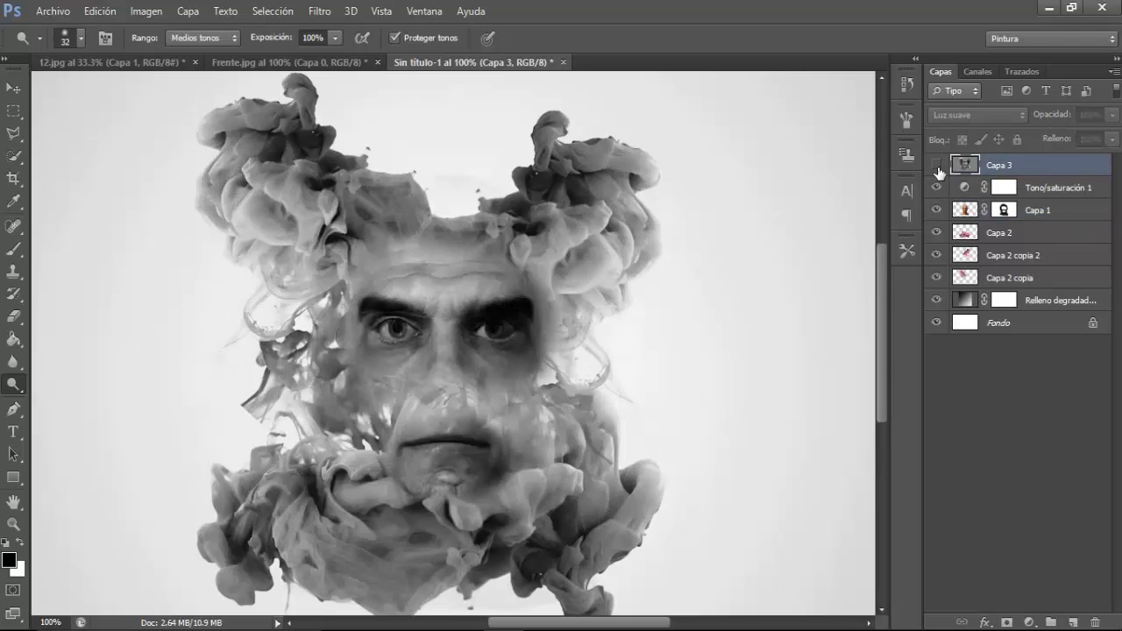
pyautogui.click(937, 165)
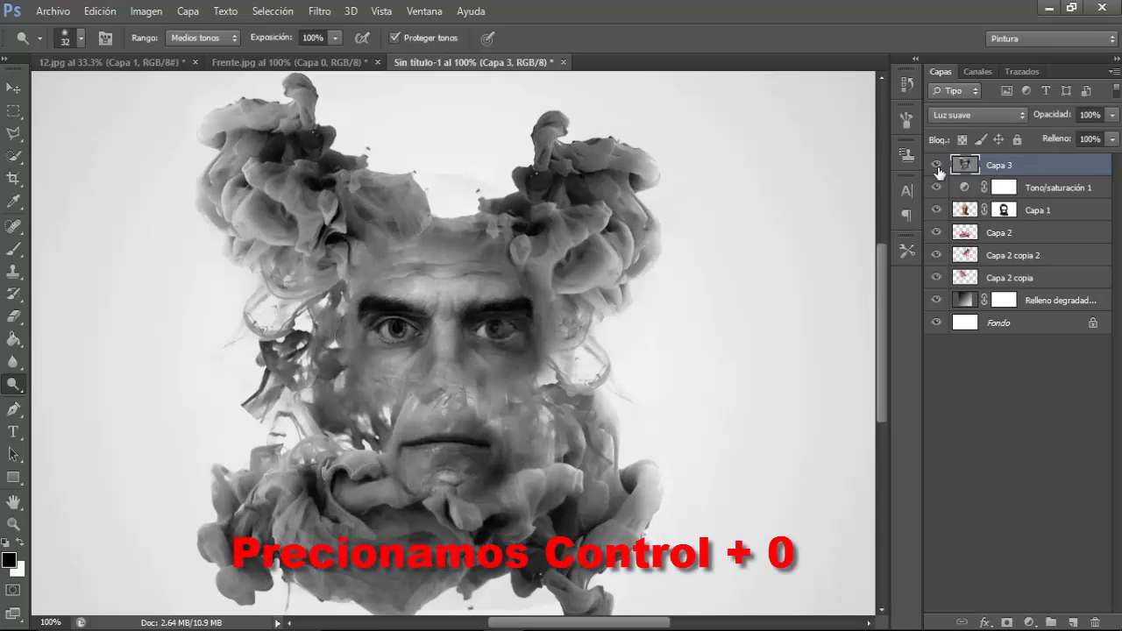
pyautogui.hotkey('ctrl', '0')
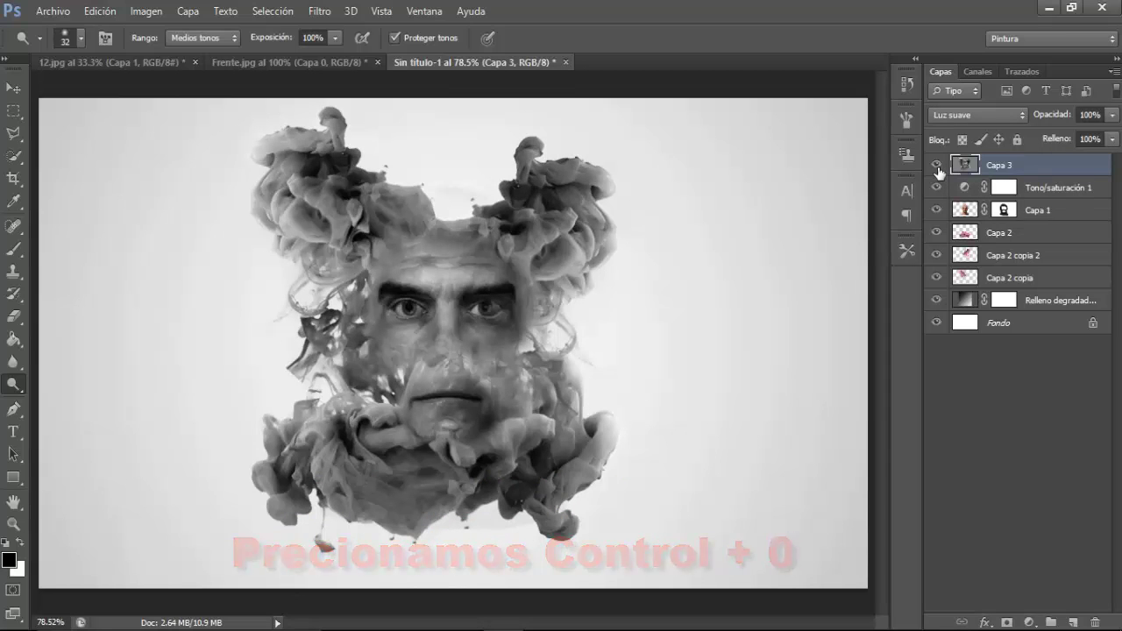
# Add a colourised Hue/Saturation layer at hue 0, saturation 25, then hide it
pyautogui.click(1029, 622)
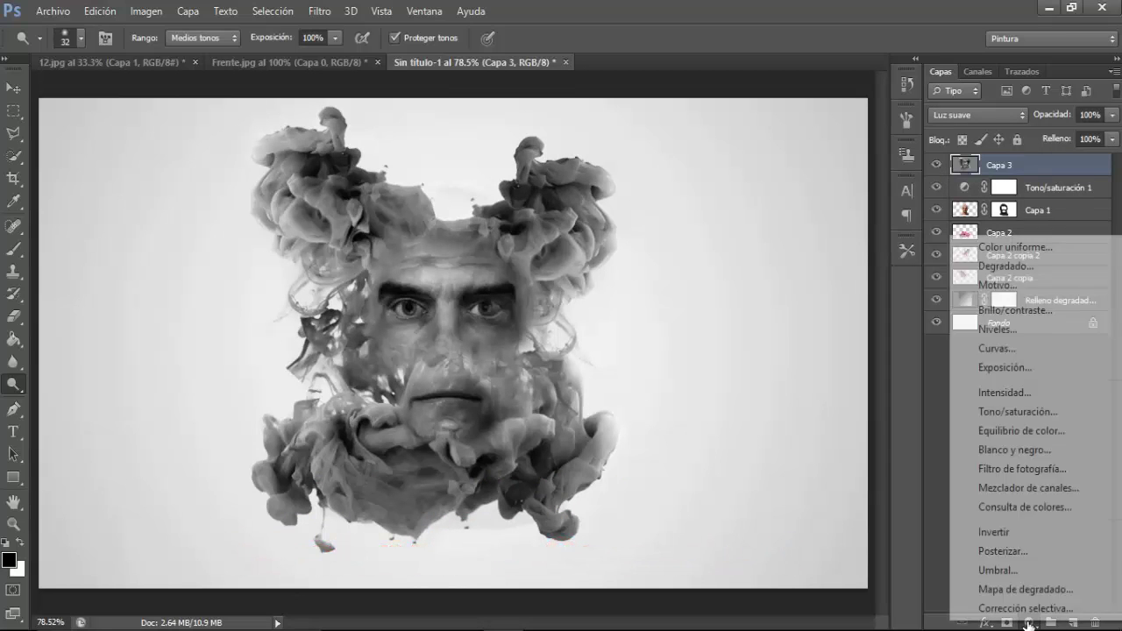
pyautogui.click(996, 411)
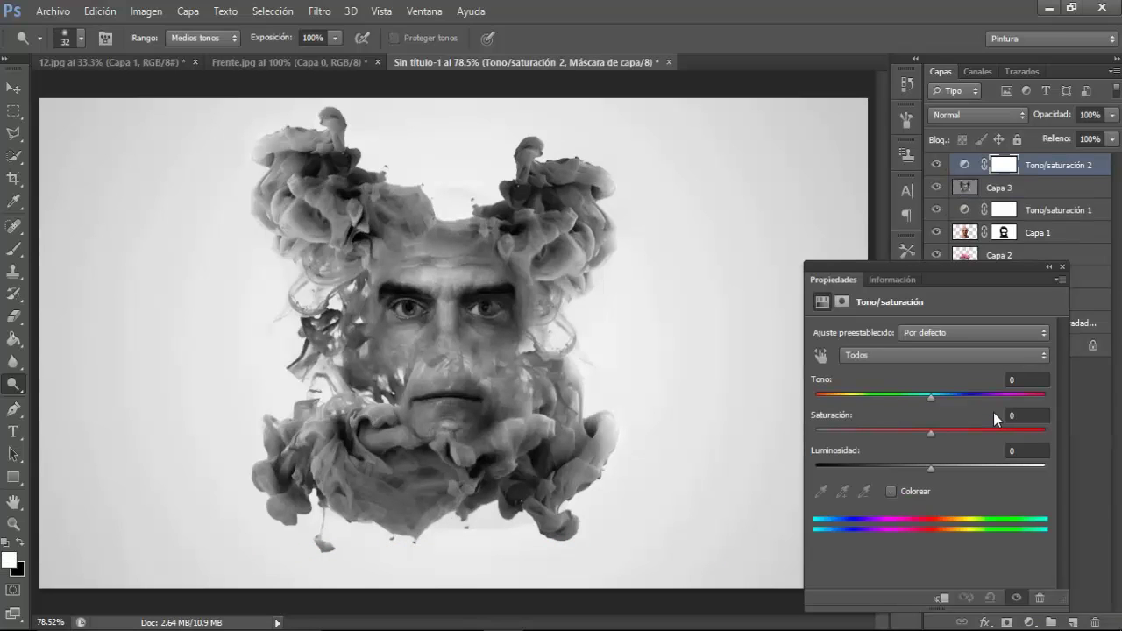
pyautogui.click(891, 491)
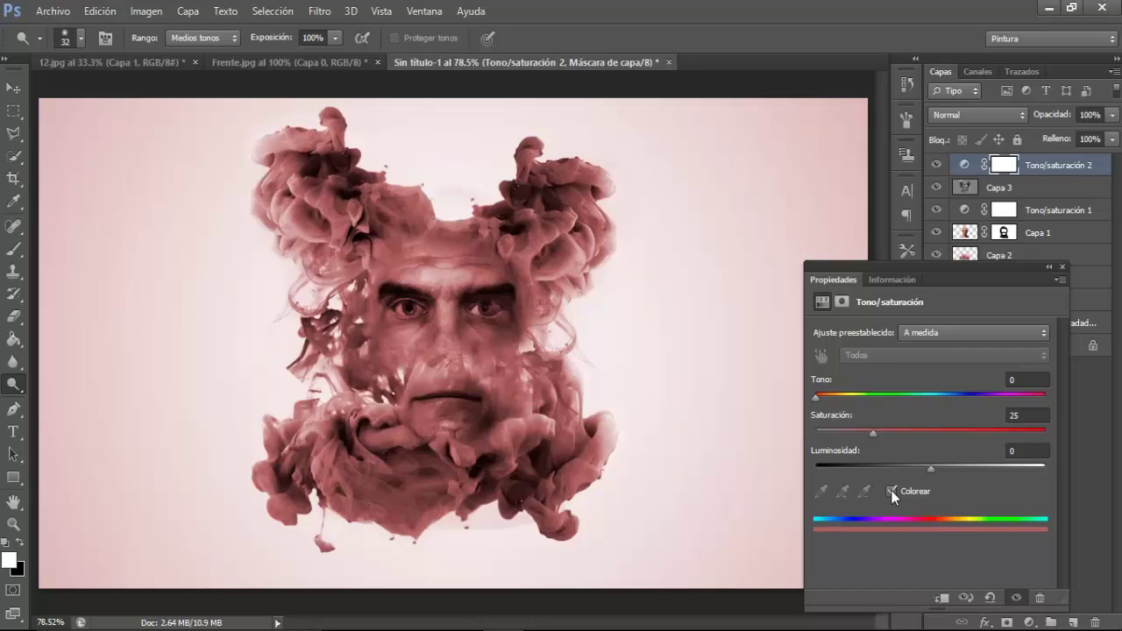
pyautogui.moveTo(816, 398)
pyautogui.mouseDown()
pyautogui.moveTo(991, 400)
pyautogui.moveTo(879, 409)
pyautogui.moveTo(815, 398)
pyautogui.mouseUp()
pyautogui.click(1060, 269)
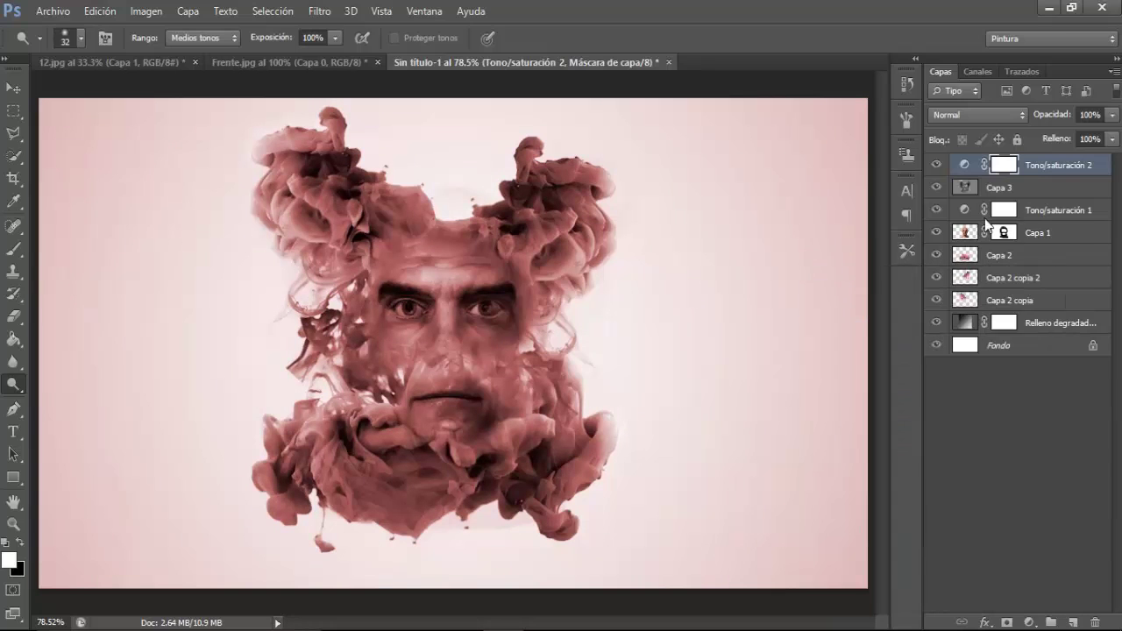
pyautogui.click(938, 166)
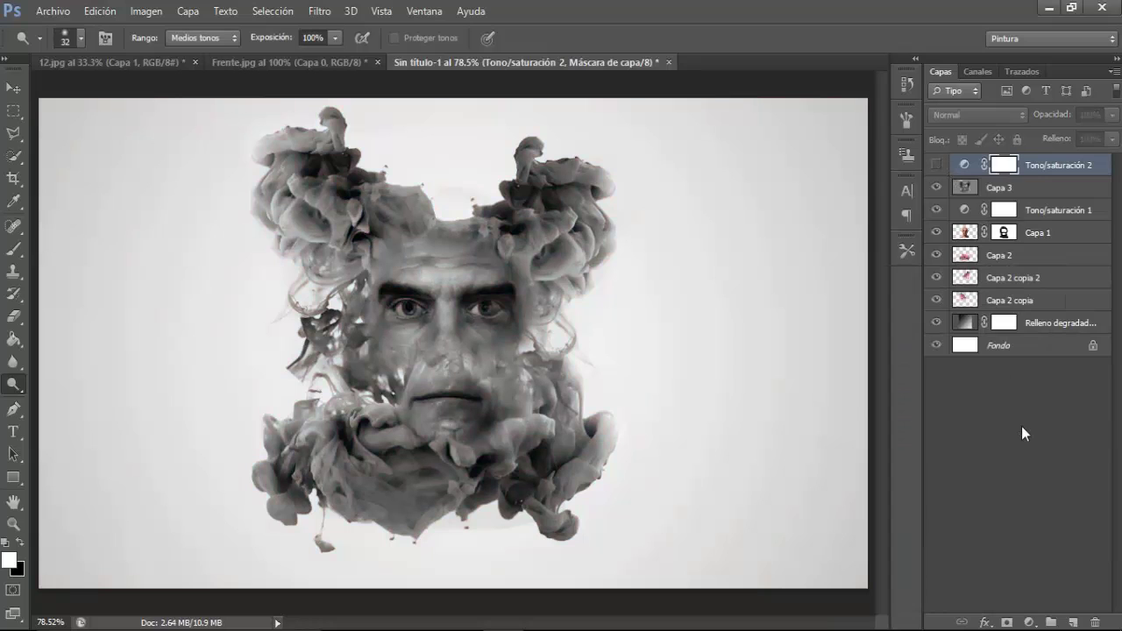